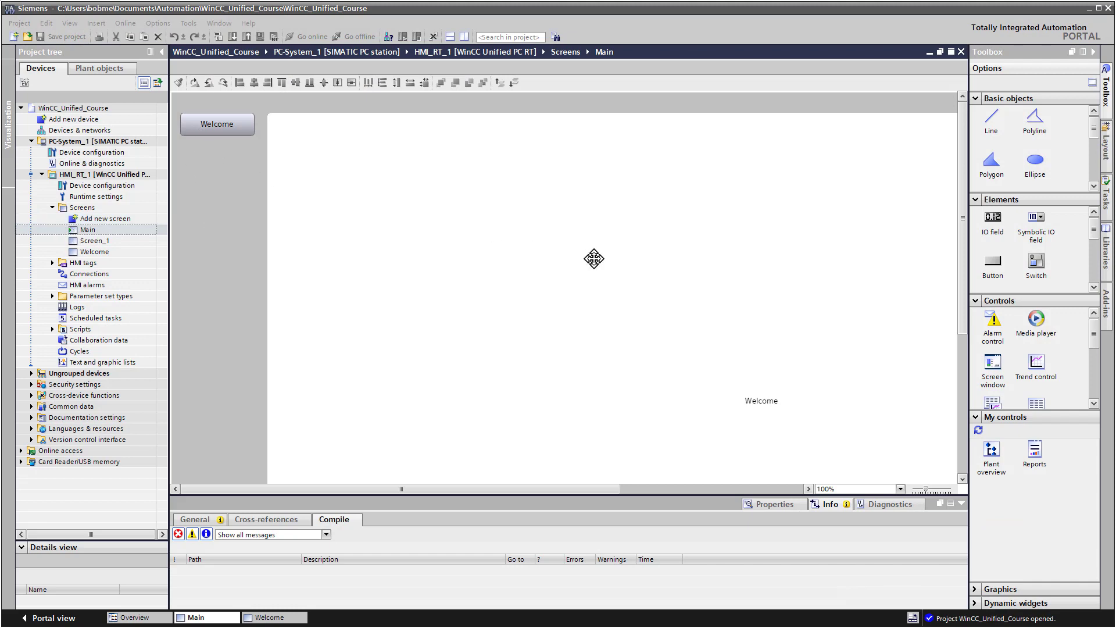
Copy the Welcome button and place its first duplicate directly below the original.
{"action": "double_click", "coordinate": [95, 253]}
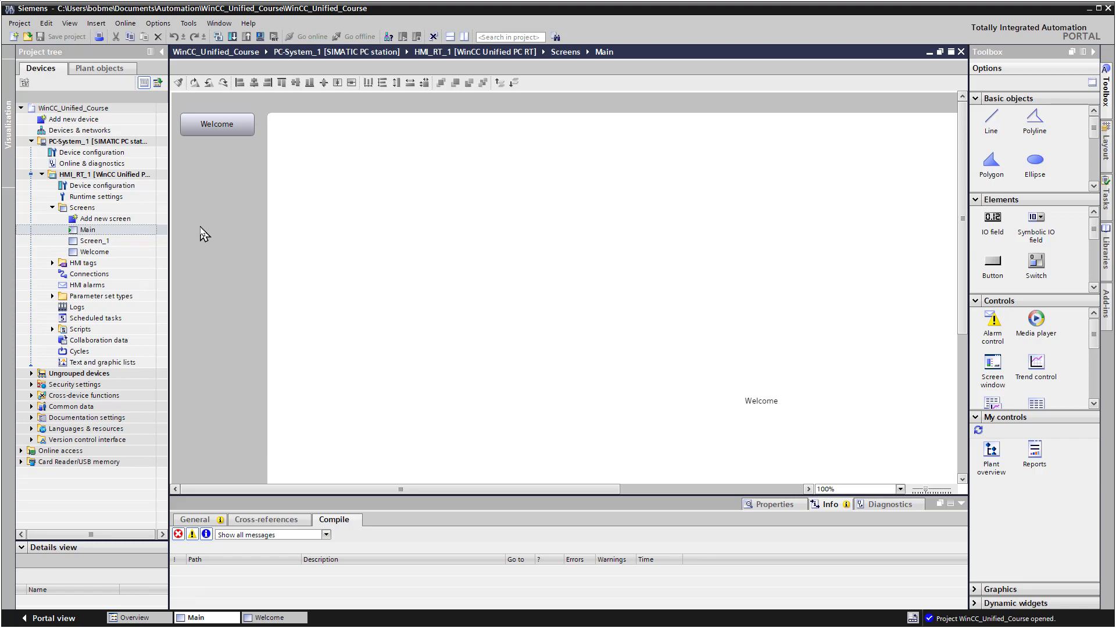
{"action": "left_click", "coordinate": [224, 124]}
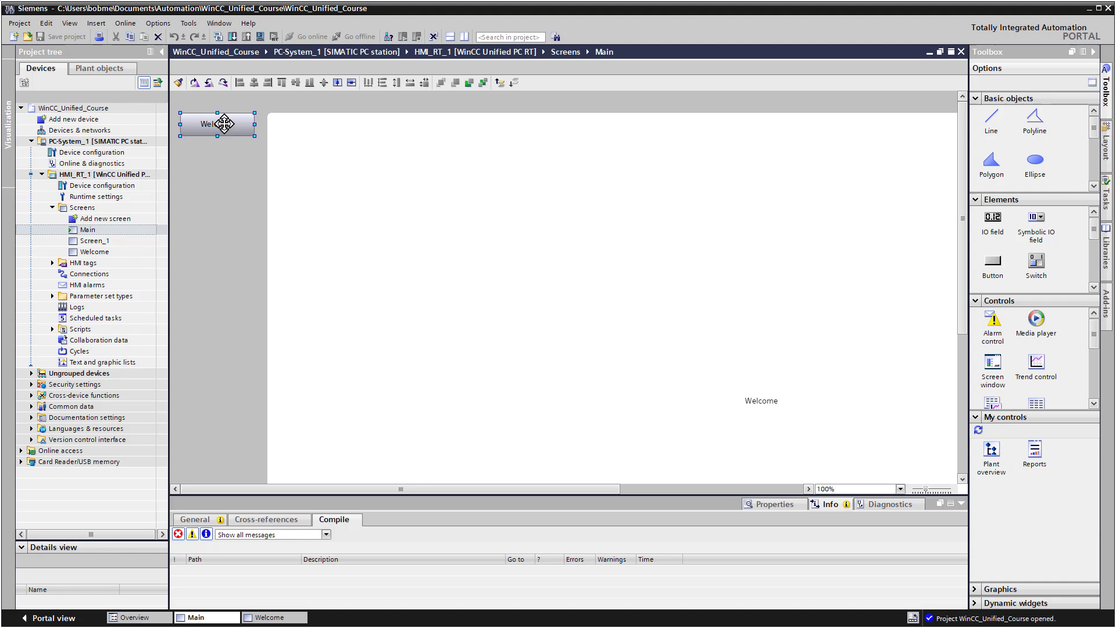
{"action": "right_click", "coordinate": [225, 124]}
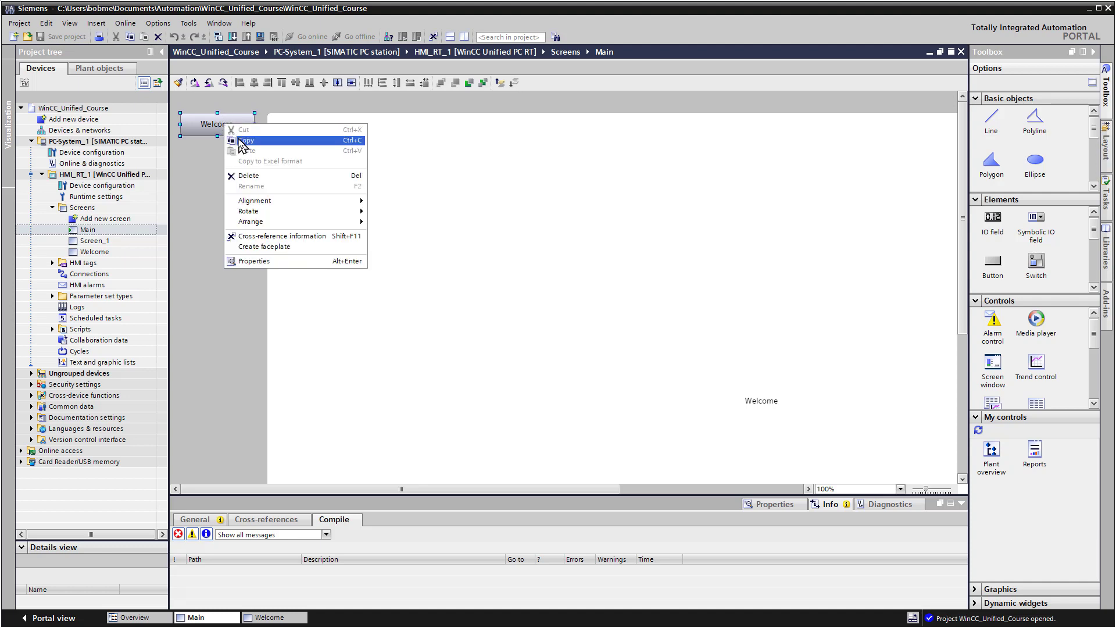
{"action": "left_click", "coordinate": [242, 141]}
{"action": "right_click", "coordinate": [236, 125]}
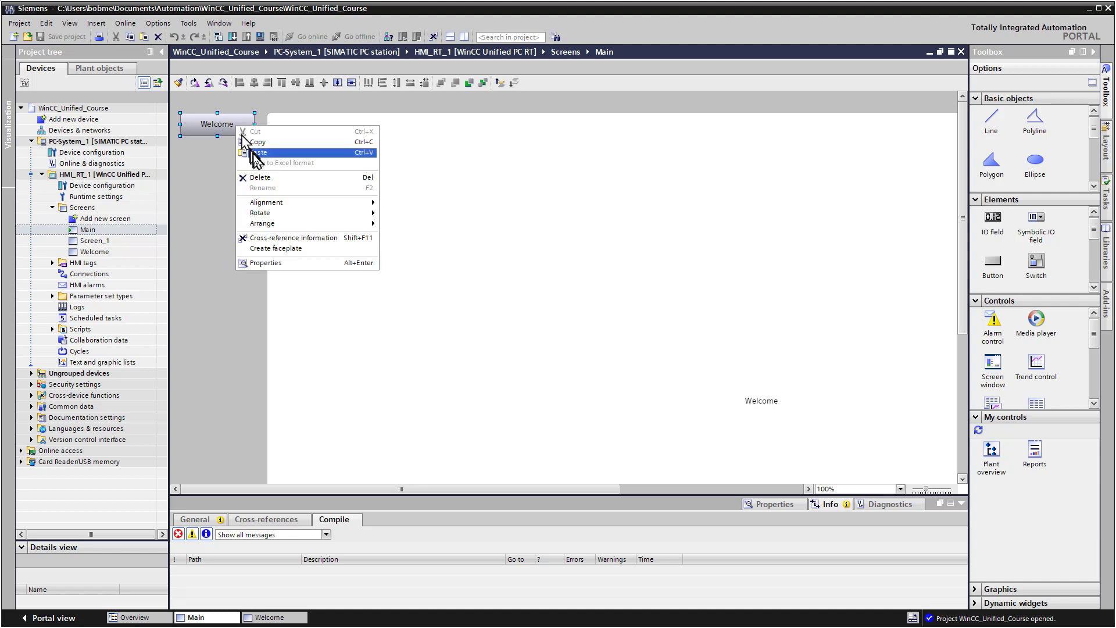
{"action": "left_click", "coordinate": [254, 153]}
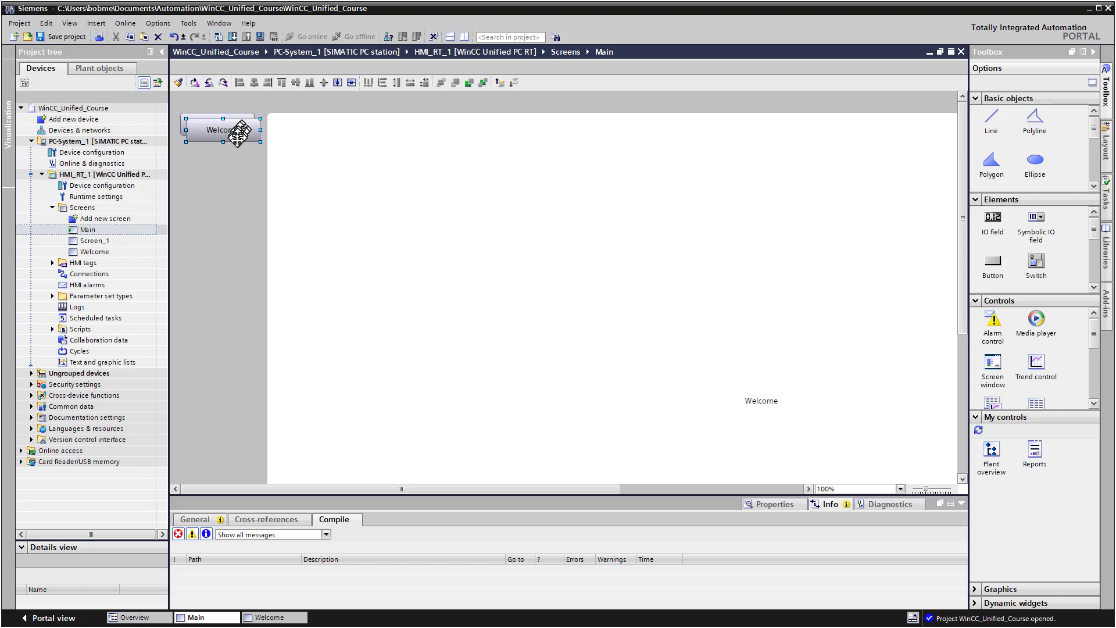
{"action": "left_click_drag", "start_coordinate": [237, 125], "coordinate": [208, 135]}
{"action": "left_click", "coordinate": [242, 192]}
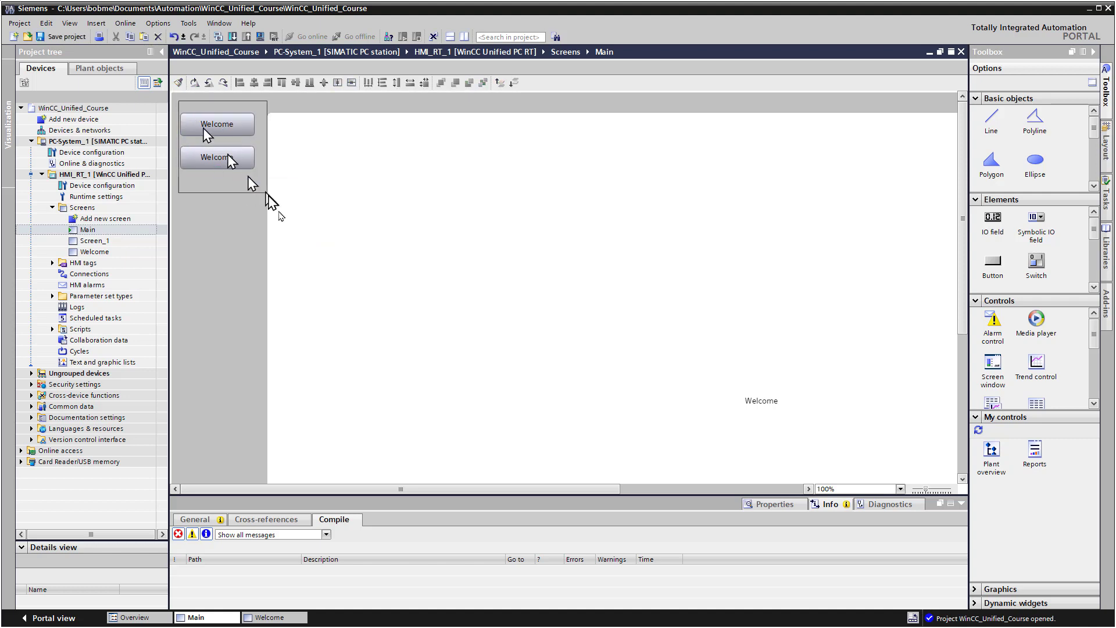
Paste a third Welcome button below the first two.
{"action": "right_click", "coordinate": [221, 123]}
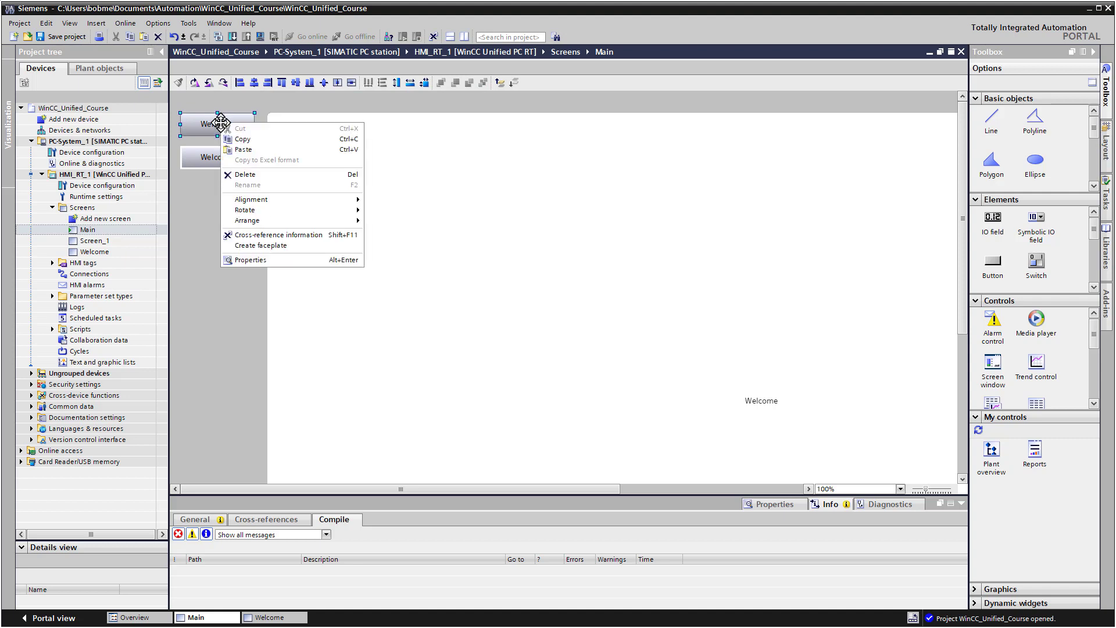
{"action": "left_click", "coordinate": [238, 139]}
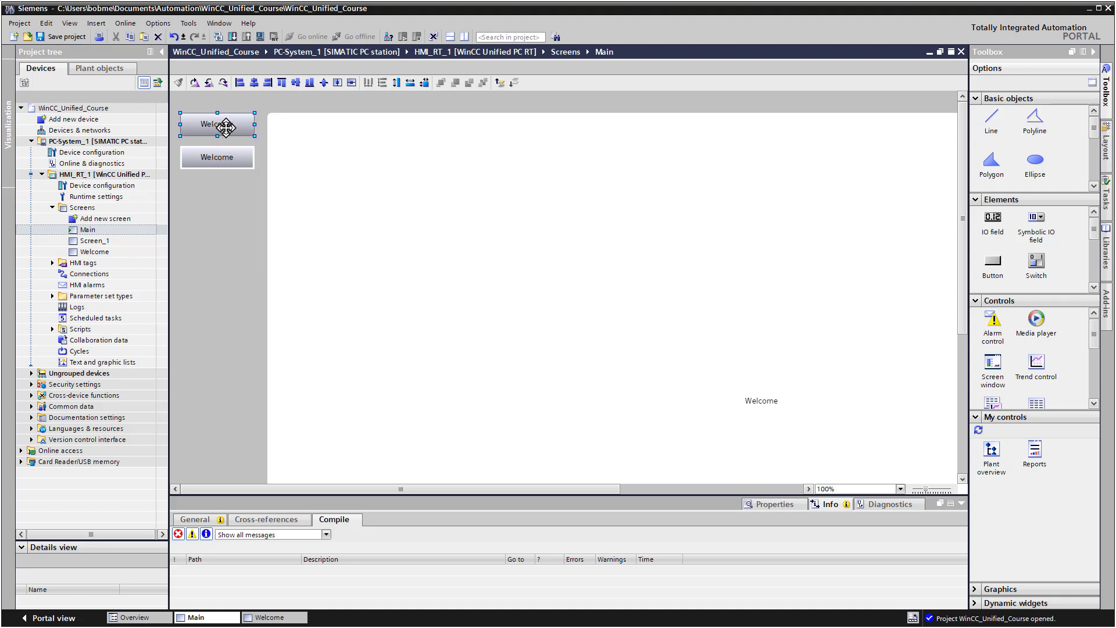
{"action": "key", "text": "ctrl+v"}
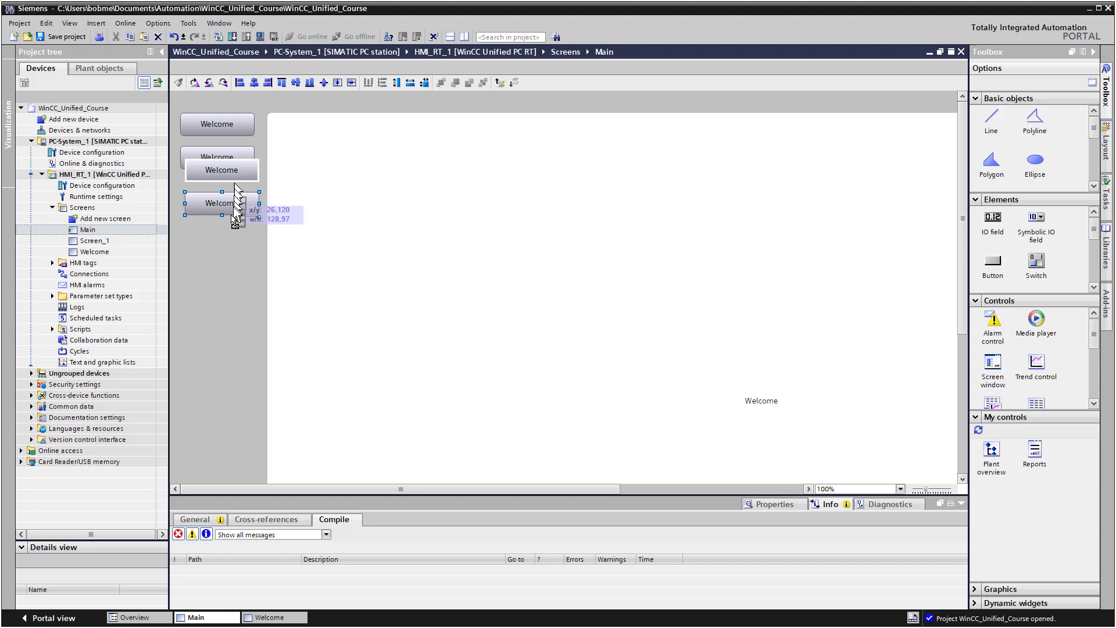
{"action": "left_click", "coordinate": [231, 224]}
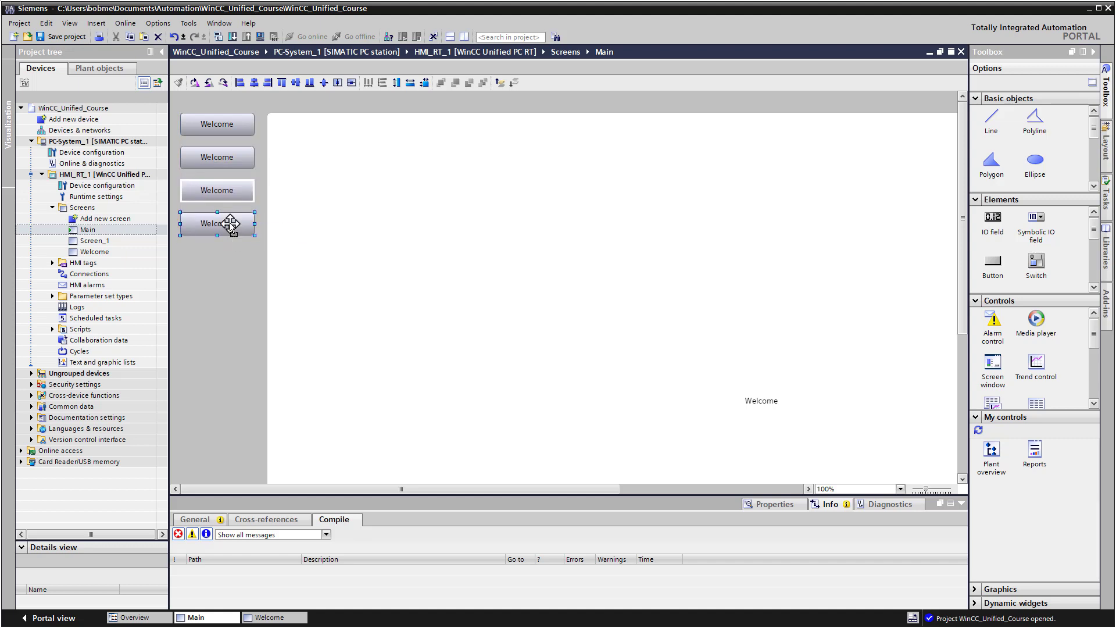
{"action": "left_click", "coordinate": [249, 269]}
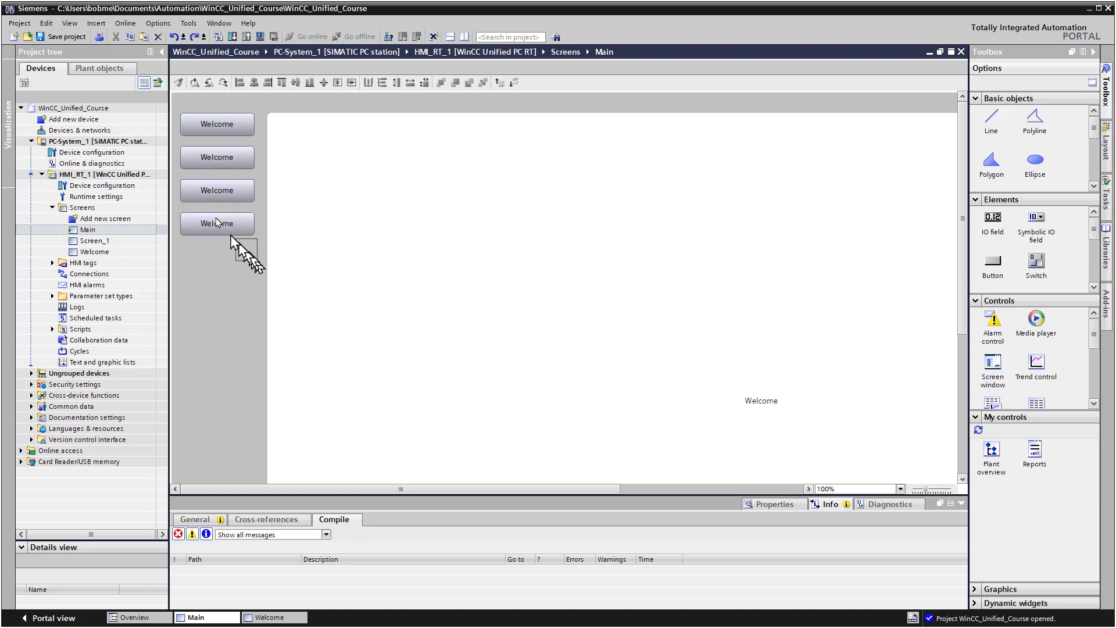
Copy the second Welcome button and drag further pasted copies down the column.
{"action": "right_click", "coordinate": [199, 152]}
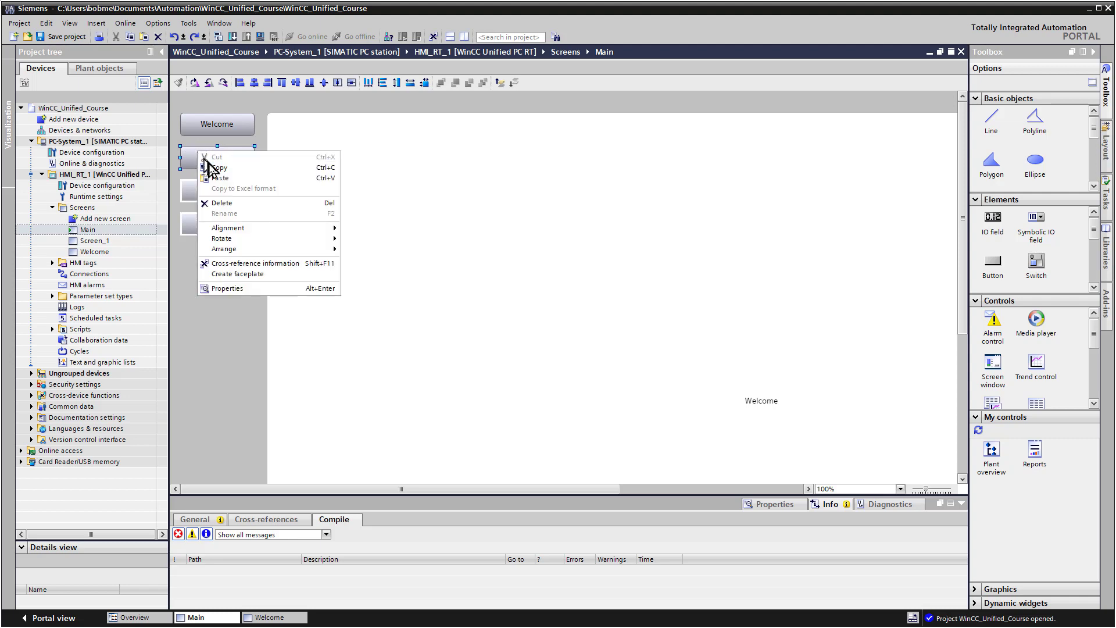
{"action": "left_click", "coordinate": [215, 167]}
{"action": "right_click", "coordinate": [208, 158]}
{"action": "left_click", "coordinate": [219, 184]}
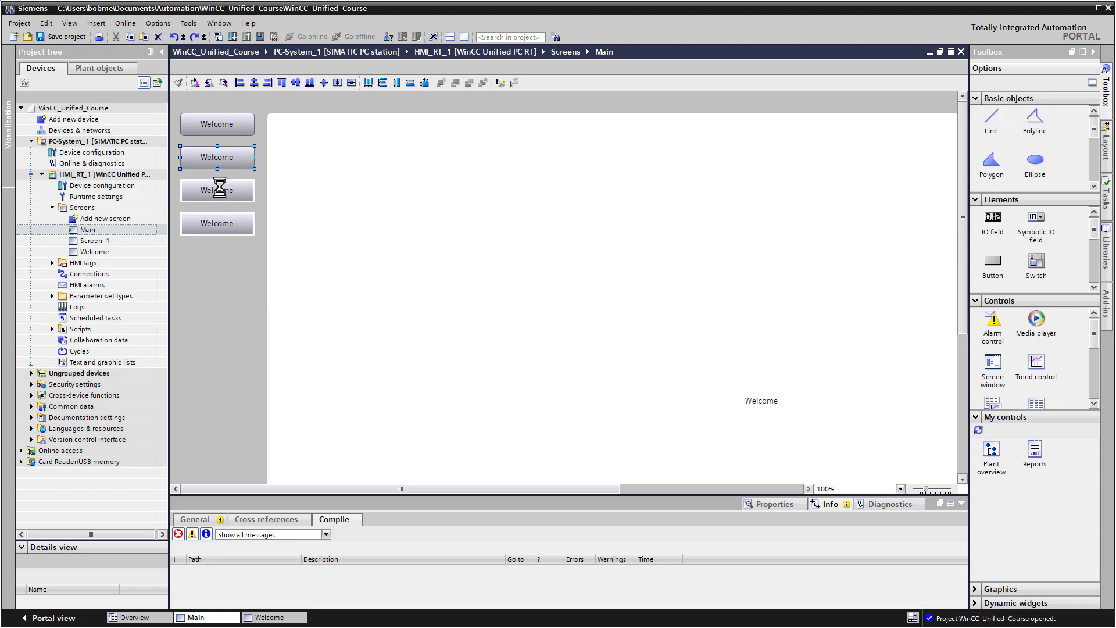
{"action": "left_click_drag", "start_coordinate": [220, 186], "coordinate": [222, 266]}
{"action": "left_click", "coordinate": [236, 366]}
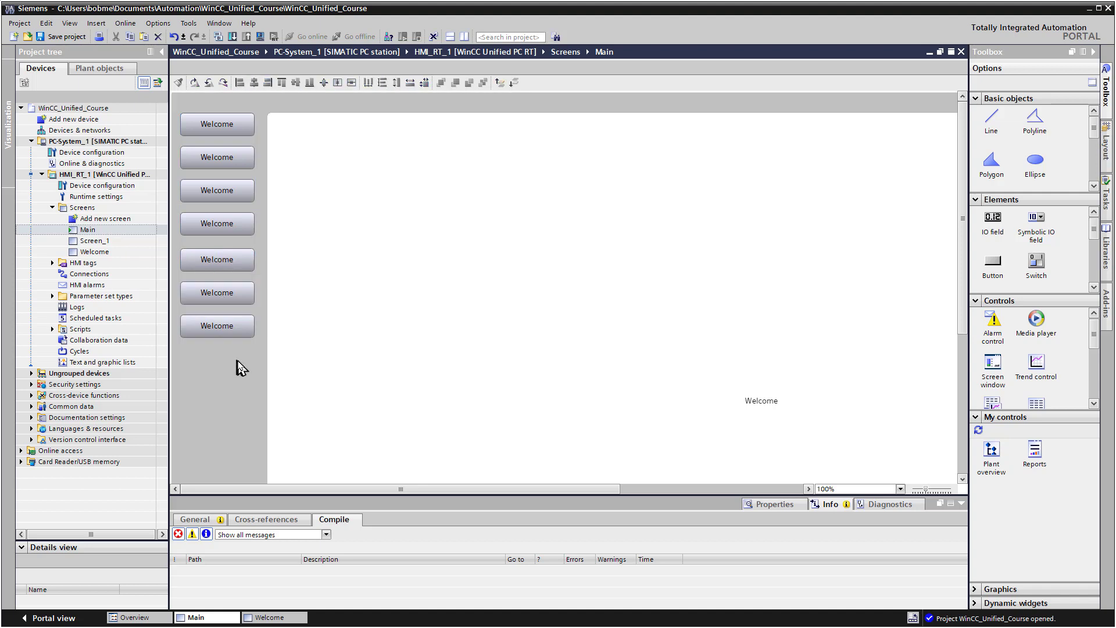
Paste the eighth Welcome button under the seventh to finish the column.
{"action": "right_click", "coordinate": [222, 328]}
{"action": "left_click", "coordinate": [229, 348]}
{"action": "right_click", "coordinate": [224, 351]}
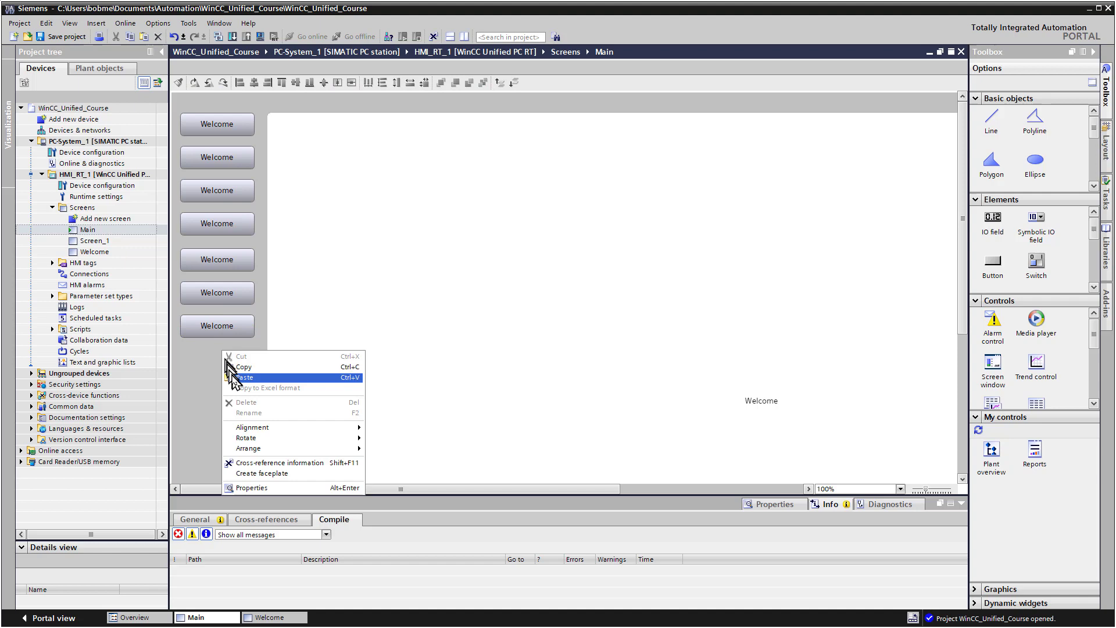
{"action": "left_click", "coordinate": [233, 377]}
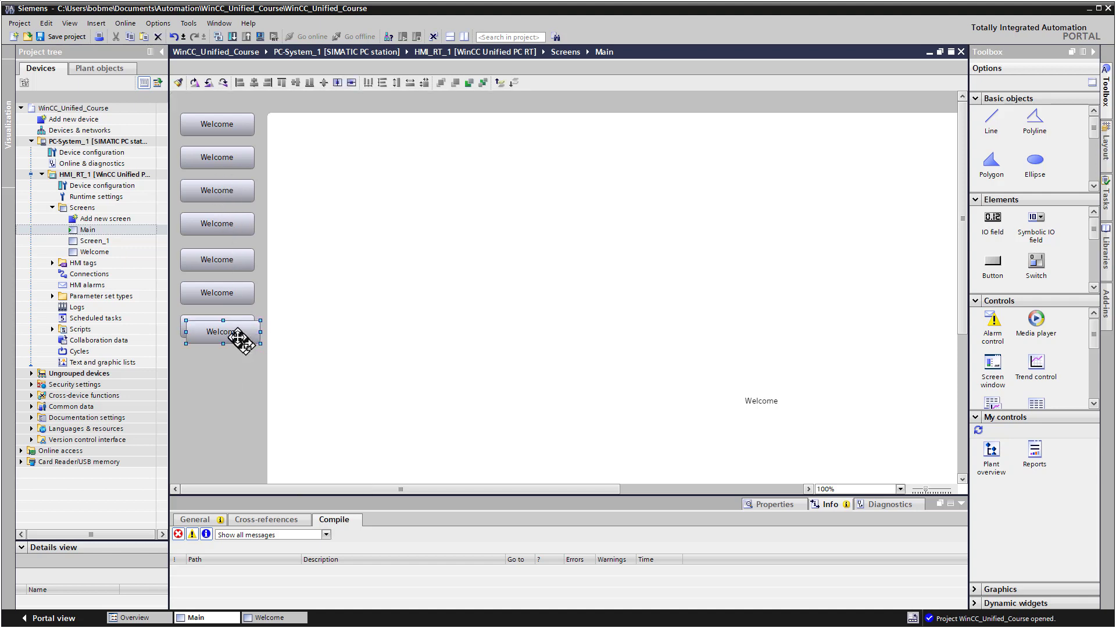
{"action": "left_click_drag", "start_coordinate": [238, 337], "coordinate": [231, 365]}
{"action": "left_click", "coordinate": [213, 124]}
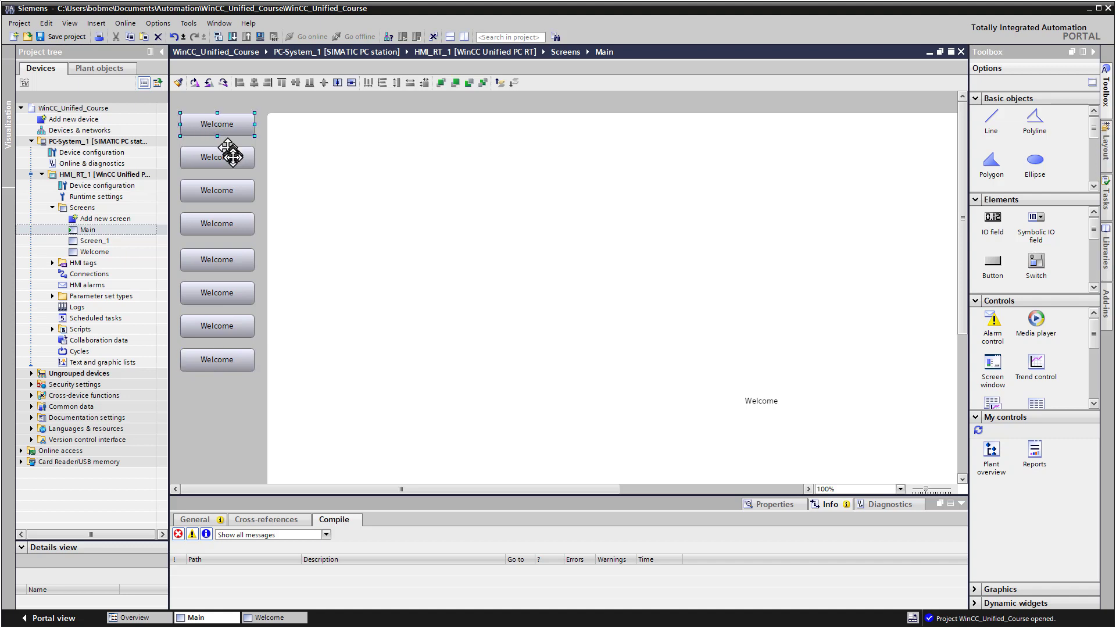
{"action": "left_click", "coordinate": [229, 155]}
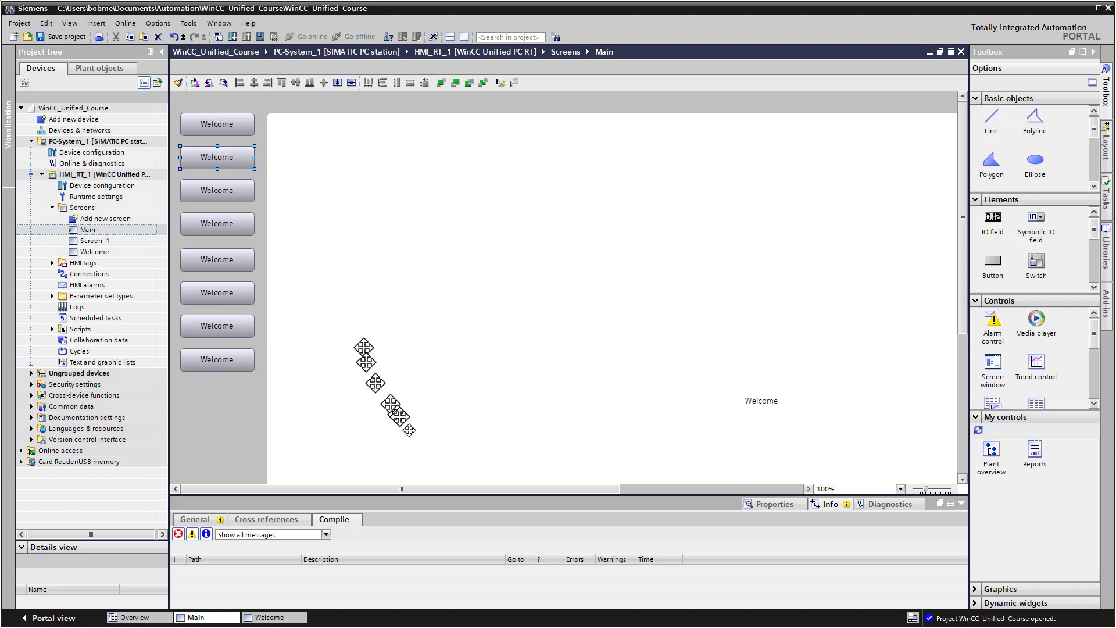
Change the second button's Text property to 'Screen Windows'.
{"action": "left_click", "coordinate": [791, 508]}
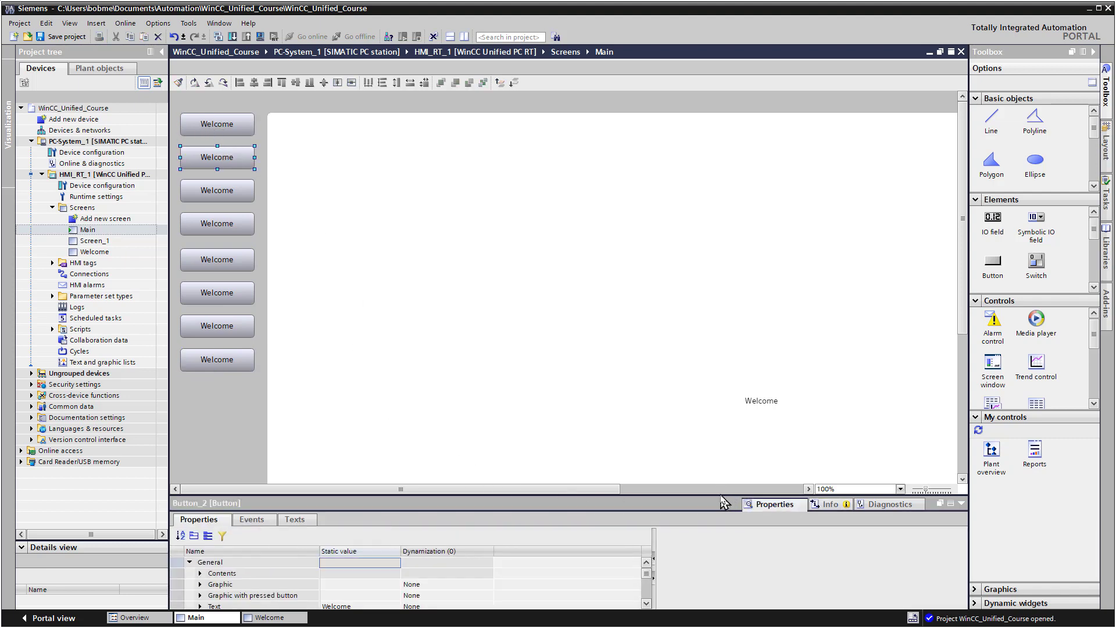
{"action": "left_click_drag", "start_coordinate": [718, 495], "coordinate": [706, 387]}
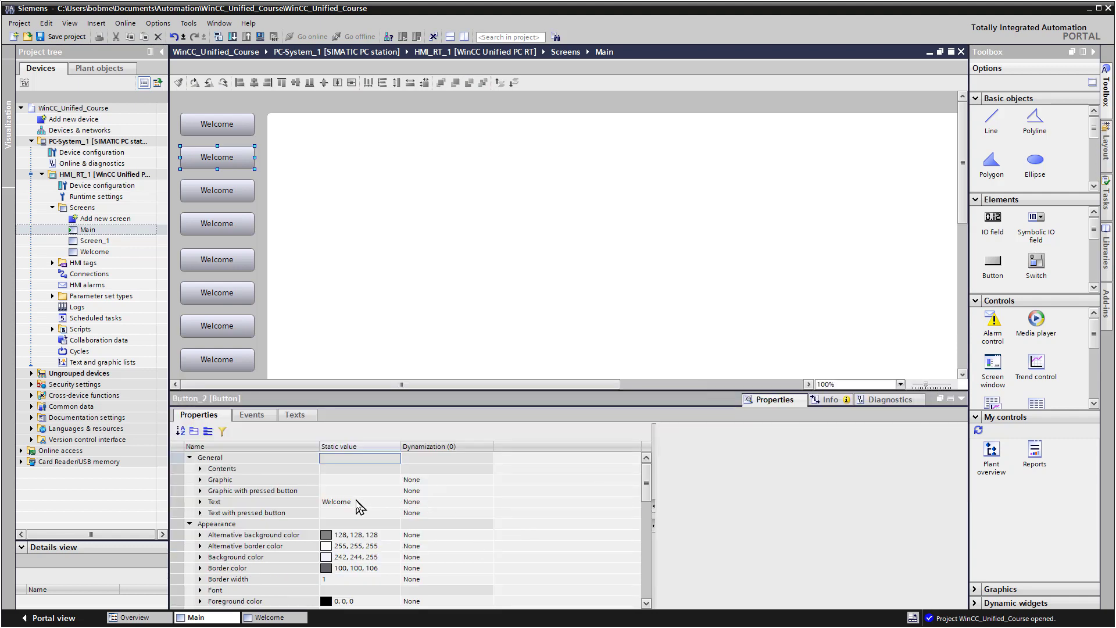
{"action": "left_click", "coordinate": [357, 502]}
{"action": "double_click", "coordinate": [325, 502]}
{"action": "type", "text": "Scree"}
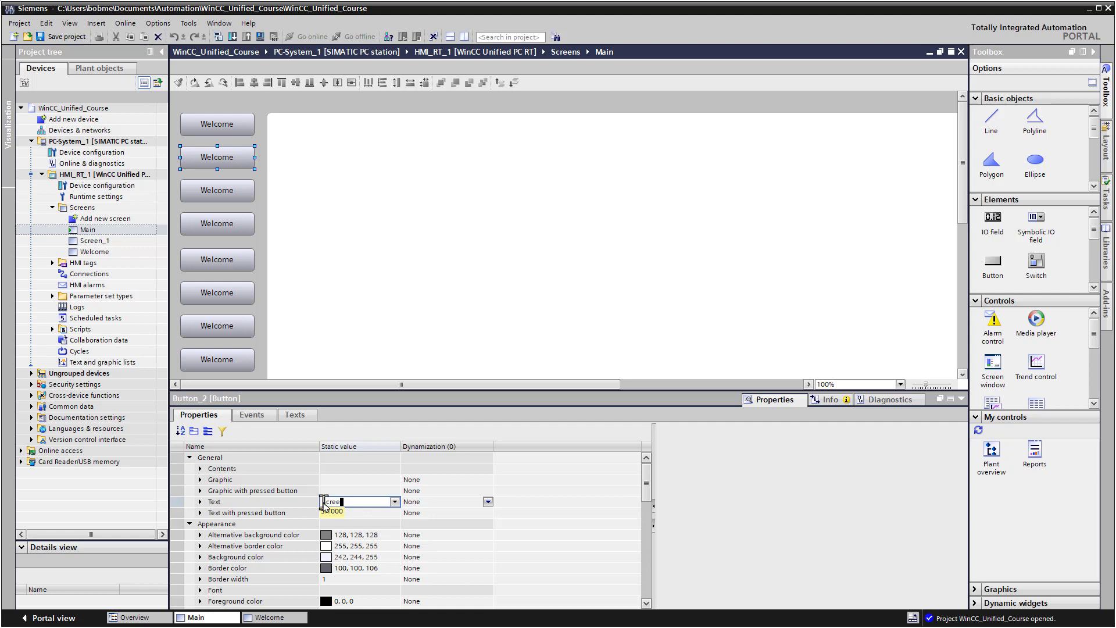
{"action": "type", "text": "n Windows"}
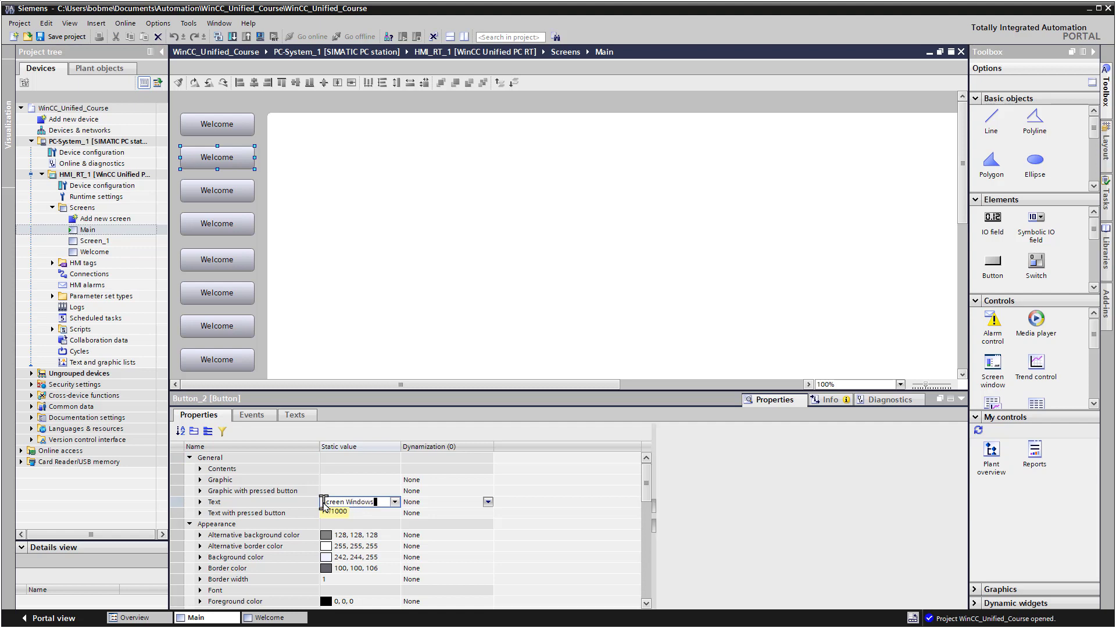
{"action": "left_click", "coordinate": [326, 512]}
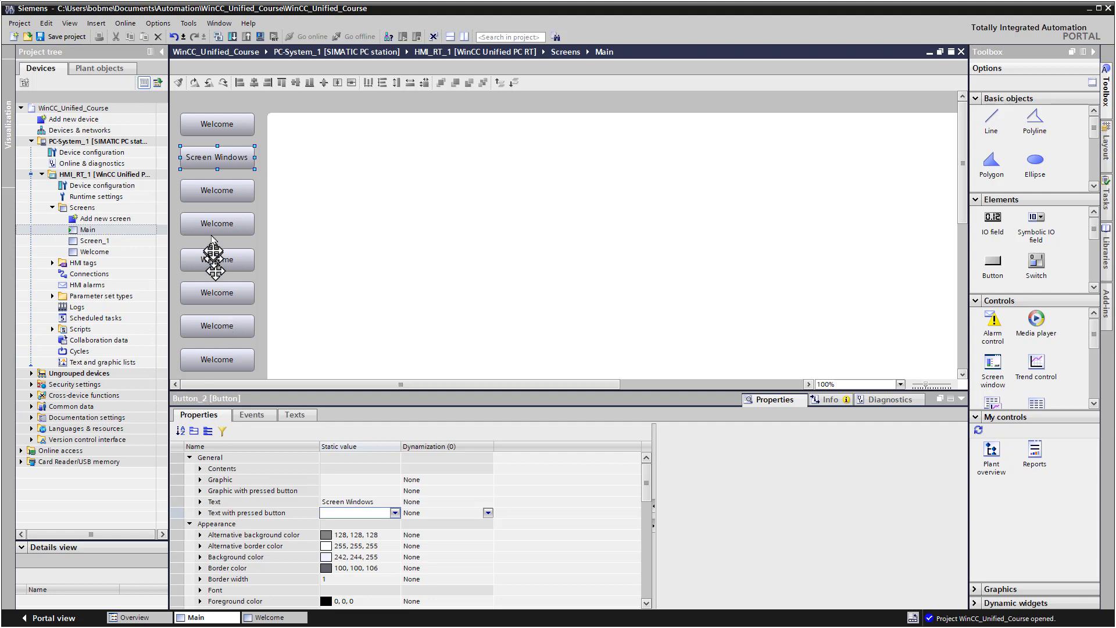
Relabel the third and fourth buttons 'Java Scripting' and 'Parameter Control'.
{"action": "left_click", "coordinate": [213, 190]}
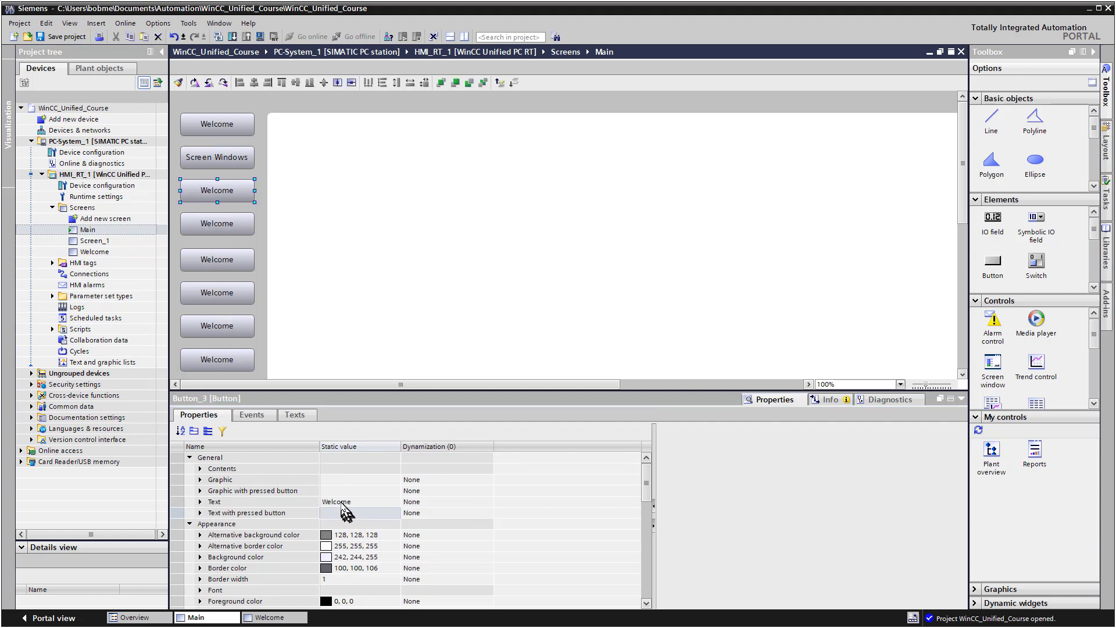
{"action": "left_click", "coordinate": [341, 501]}
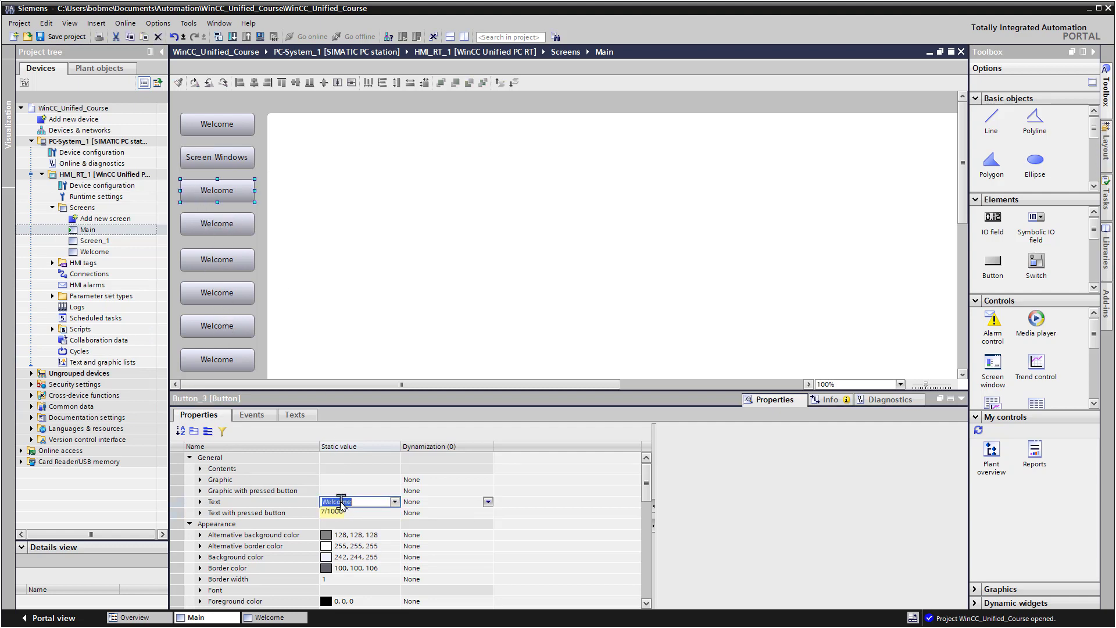
{"action": "type", "text": "Java Scripting"}
{"action": "key", "text": "Return"}
{"action": "left_click", "coordinate": [221, 227]}
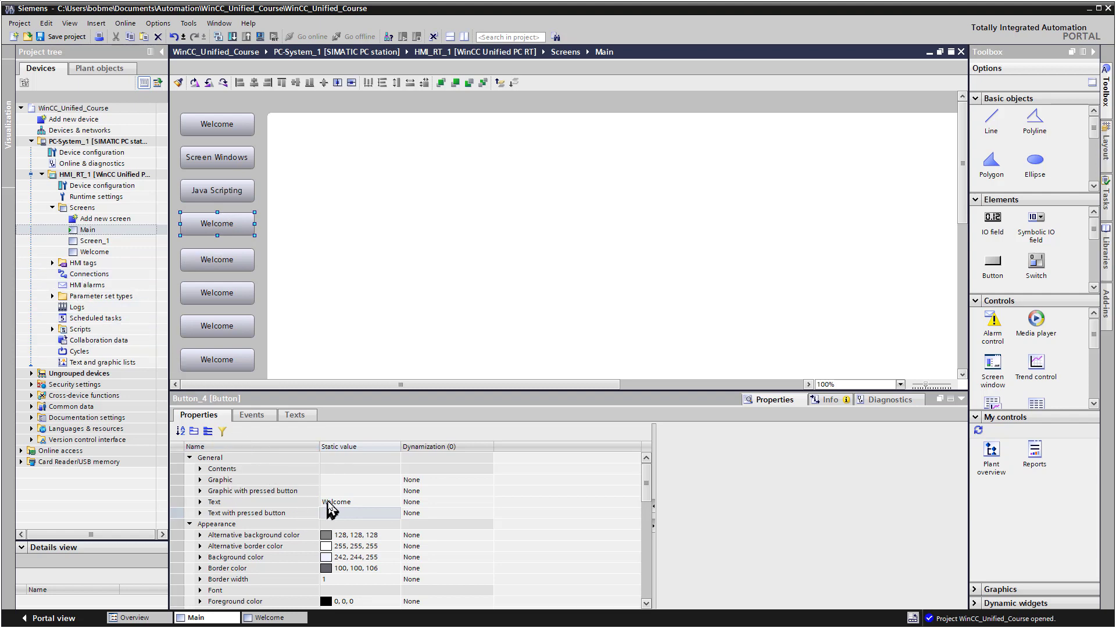
{"action": "left_click", "coordinate": [329, 502]}
{"action": "type", "text": "Pop"}
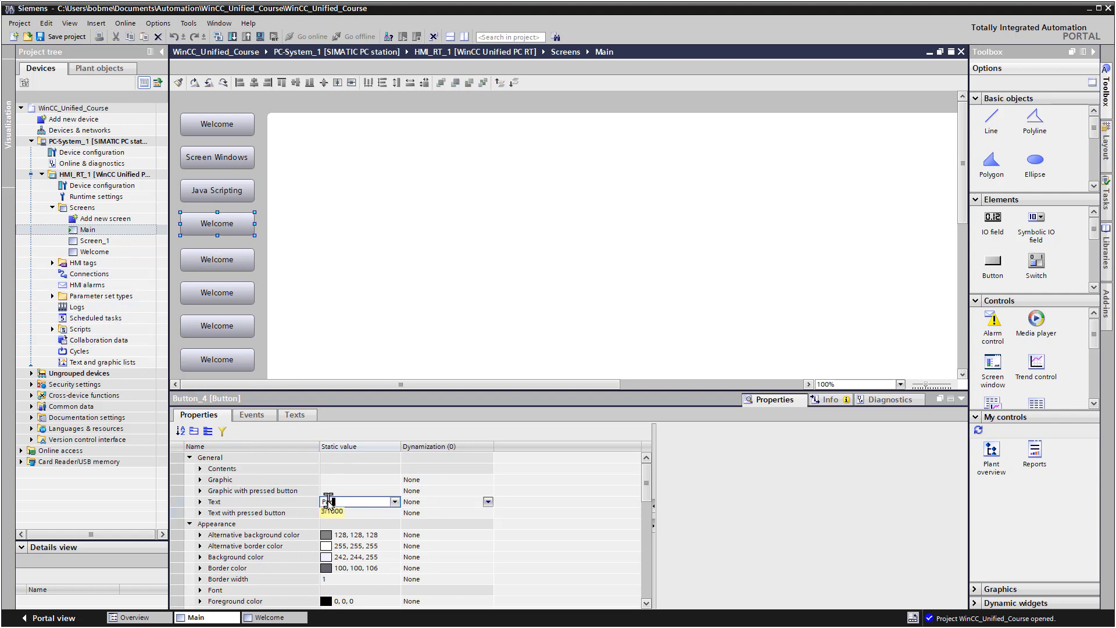
{"action": "type", "text": "ameter Control"}
{"action": "key", "text": "Return"}
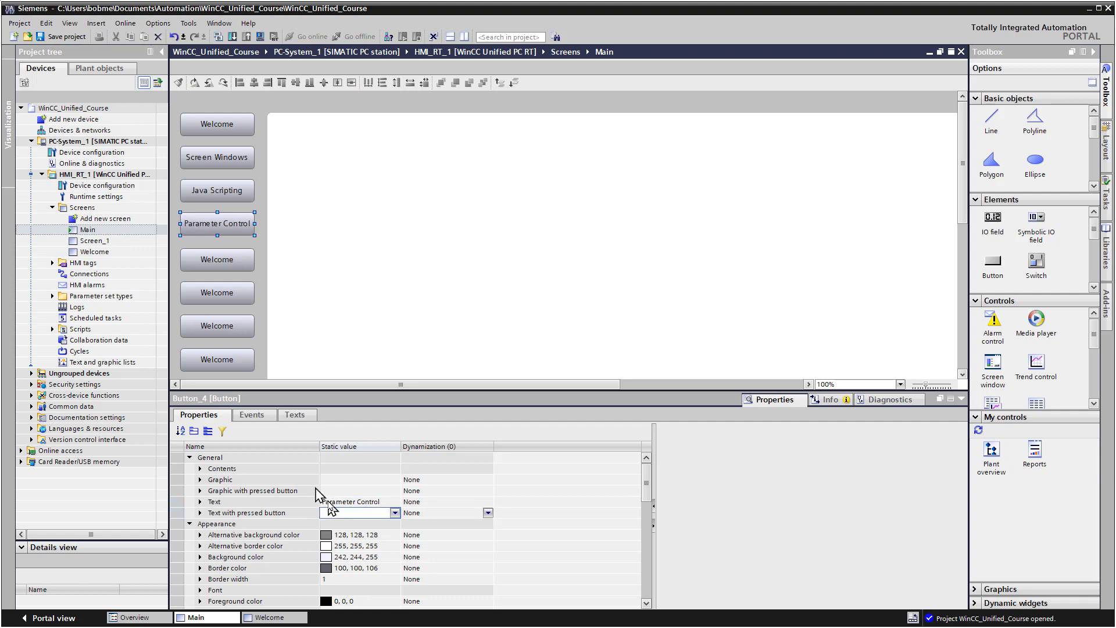
Relabel the fifth button 'Faceplates'.
{"action": "left_click", "coordinate": [223, 262]}
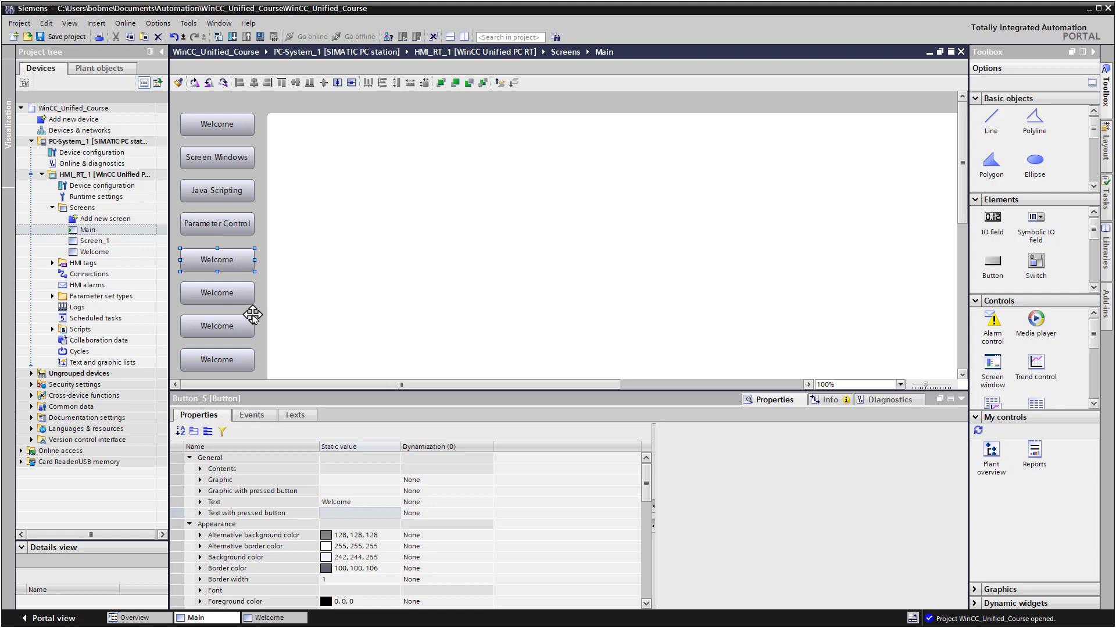
{"action": "left_click", "coordinate": [344, 503]}
{"action": "type", "text": "Facep"}
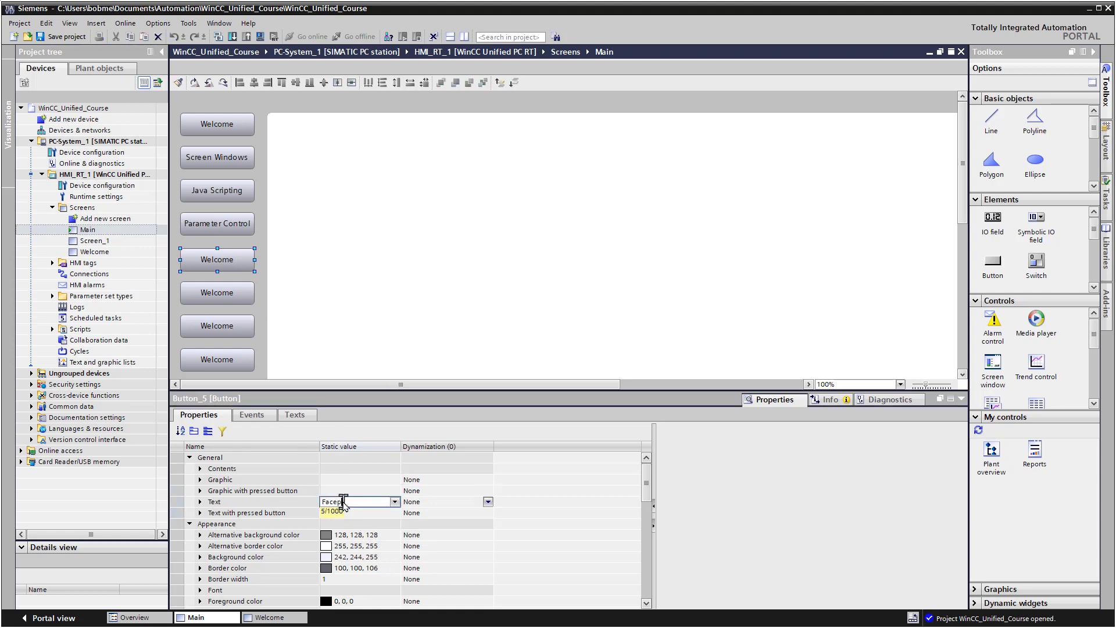
{"action": "type", "text": "lates"}
{"action": "key", "text": "Return"}
Relabel the sixth button 'Plant Objects'.
{"action": "left_click", "coordinate": [223, 289]}
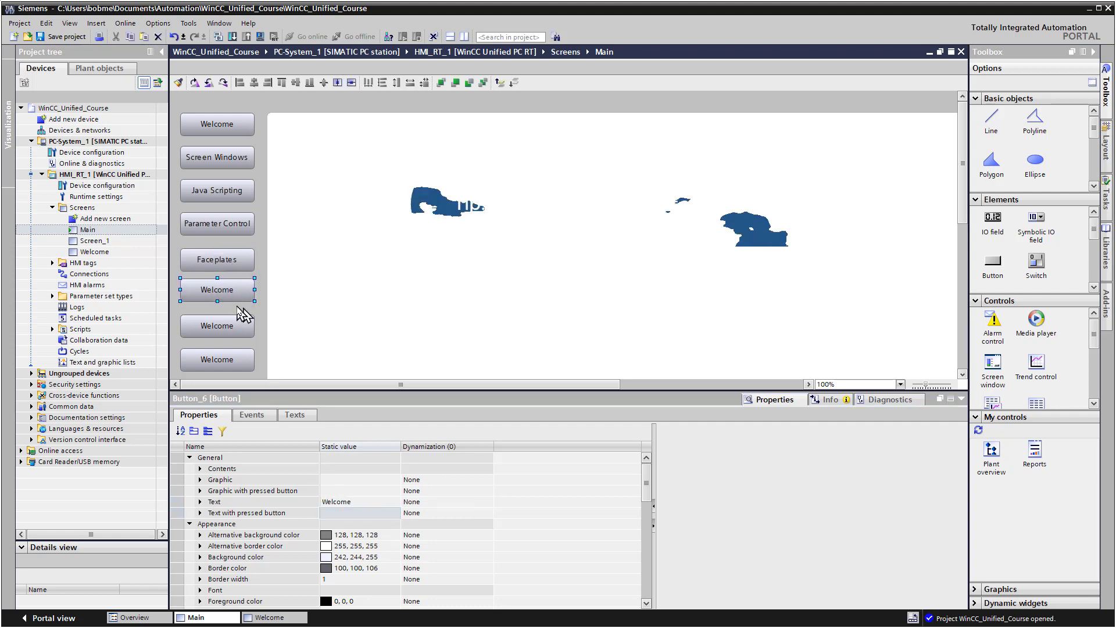
{"action": "left_click_drag", "start_coordinate": [235, 292], "coordinate": [235, 296]}
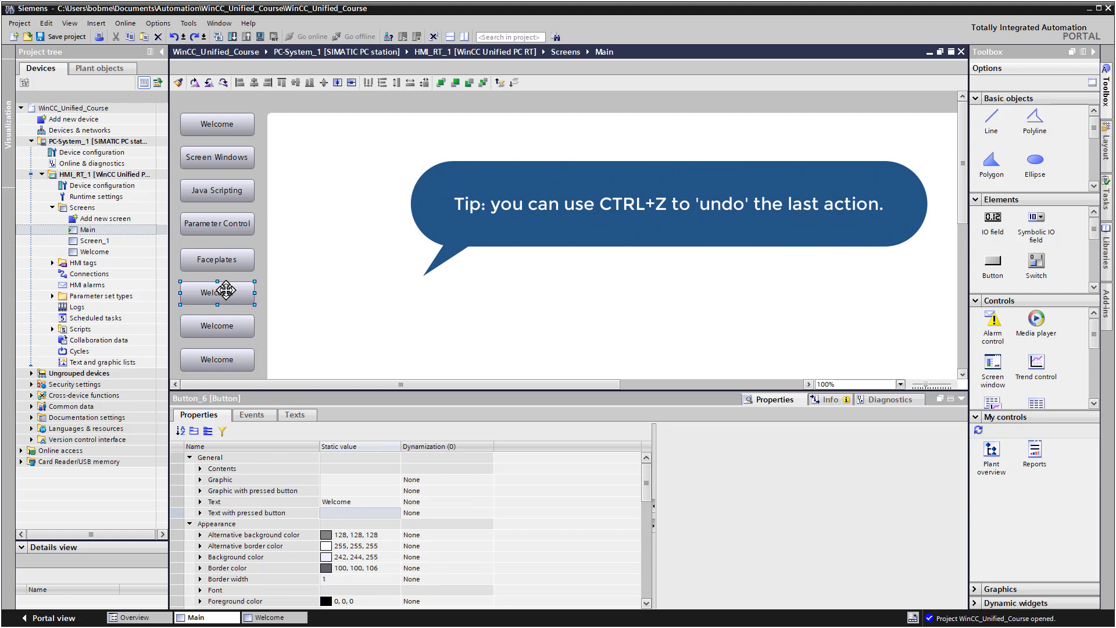
{"action": "left_click", "coordinate": [361, 501]}
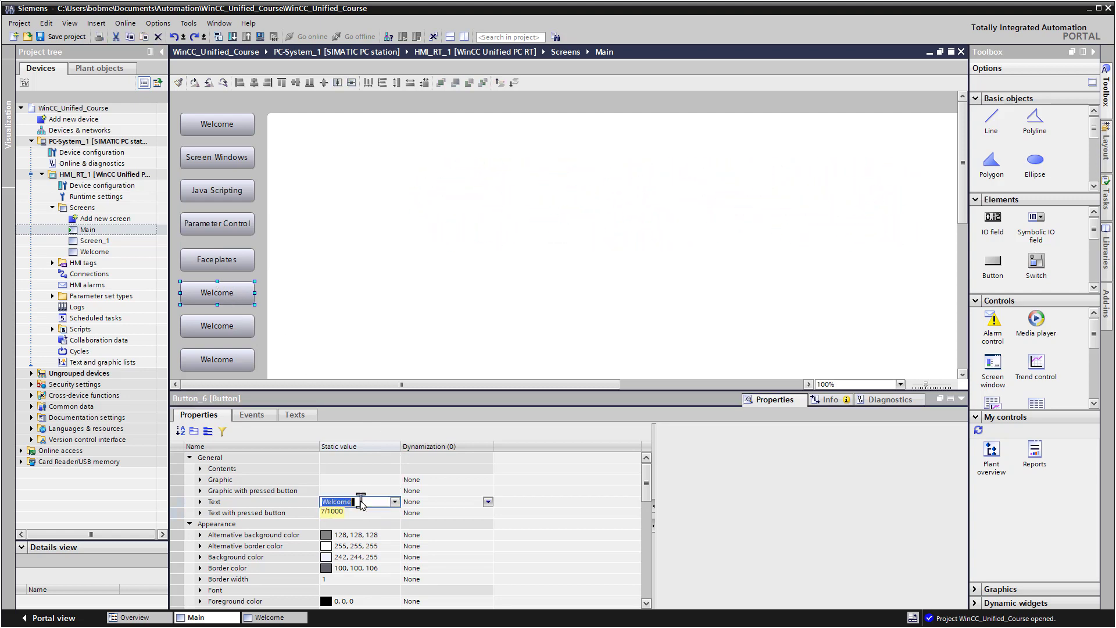
{"action": "type", "text": "Plant Objects"}
{"action": "key", "text": "Return"}
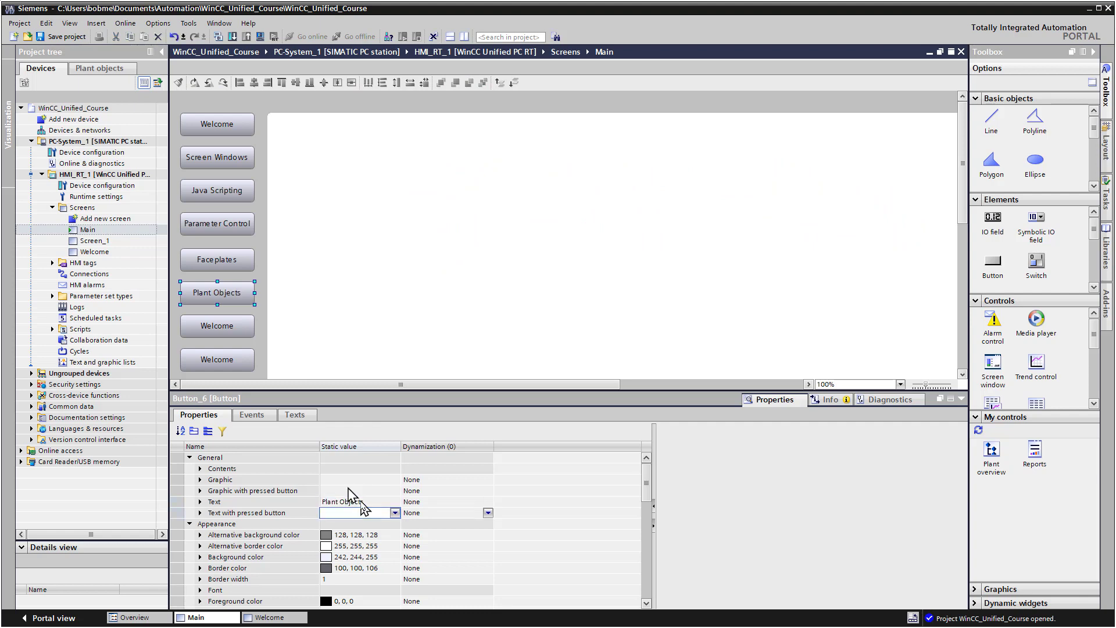
Relabel the seventh button 'Performance Insight'.
{"action": "left_click", "coordinate": [217, 326]}
{"action": "left_click", "coordinate": [350, 501]}
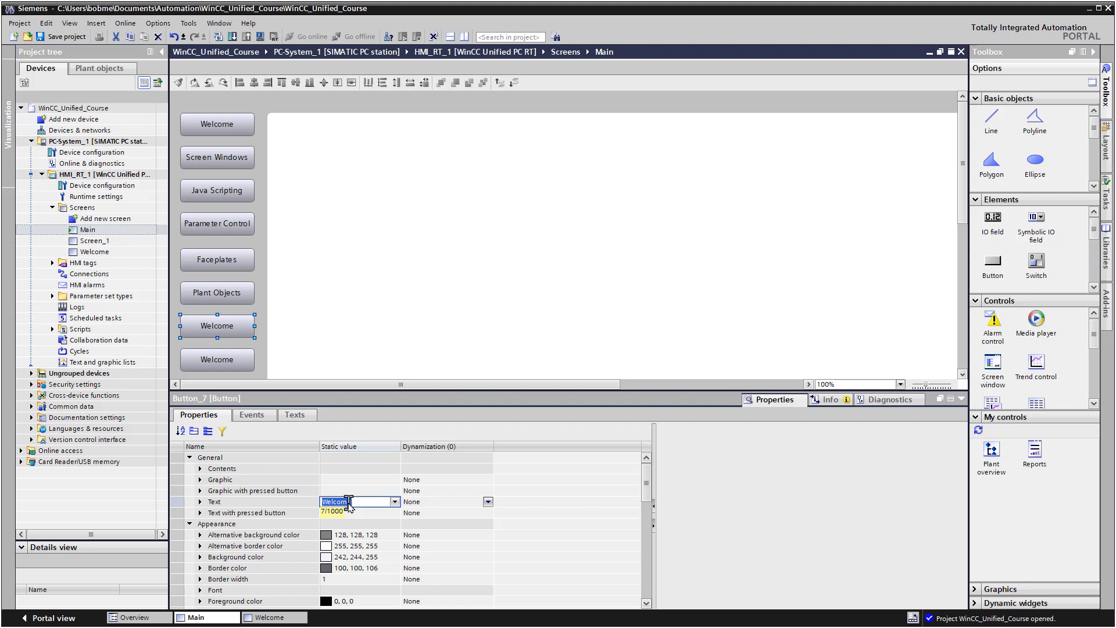
{"action": "type", "text": "Performance Insight"}
{"action": "key", "text": "Return"}
Begin entering the last button's Shift Calendar label.
{"action": "left_click", "coordinate": [223, 361]}
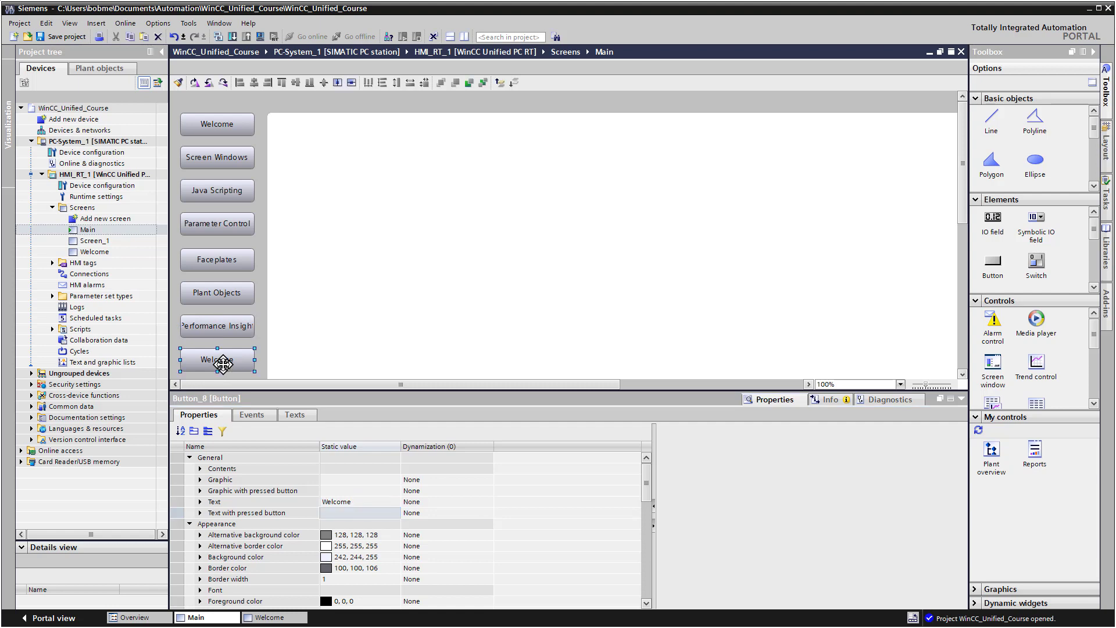
{"action": "left_click", "coordinate": [331, 501]}
{"action": "type", "text": "Pe"}
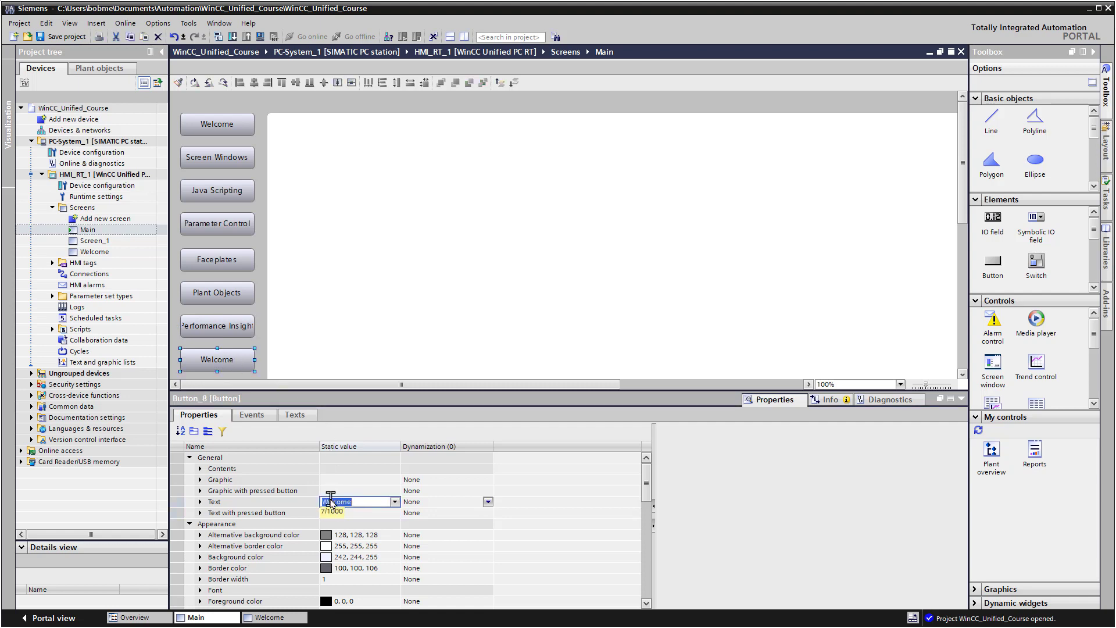
{"action": "type", "text": "ge Shift"}
{"action": "type", "text": " Calendar"}
Commit 'PI: Shift Calendar' and insert a line break before 'Insight' in Performance Insight.
{"action": "left_click", "coordinate": [233, 329]}
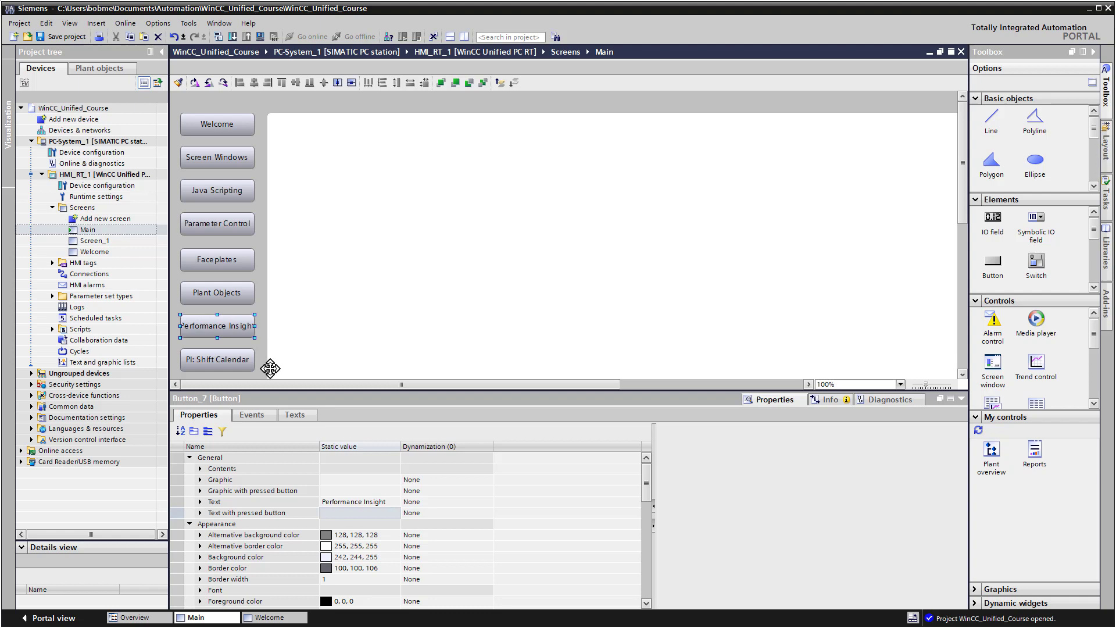
{"action": "left_click", "coordinate": [363, 501]}
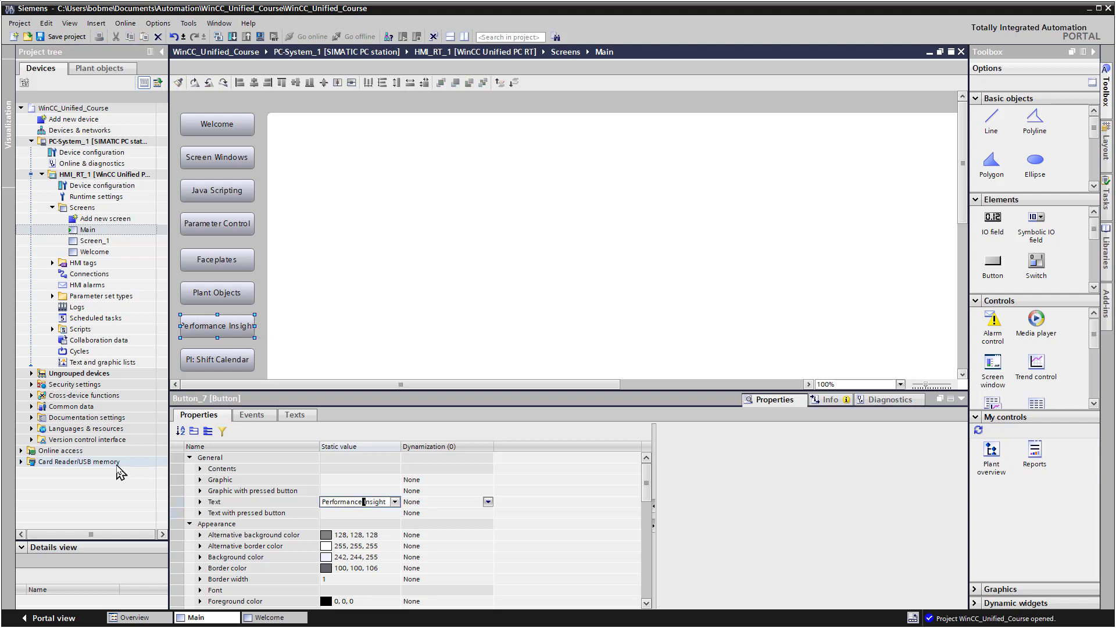
{"action": "key", "text": "shift+Return"}
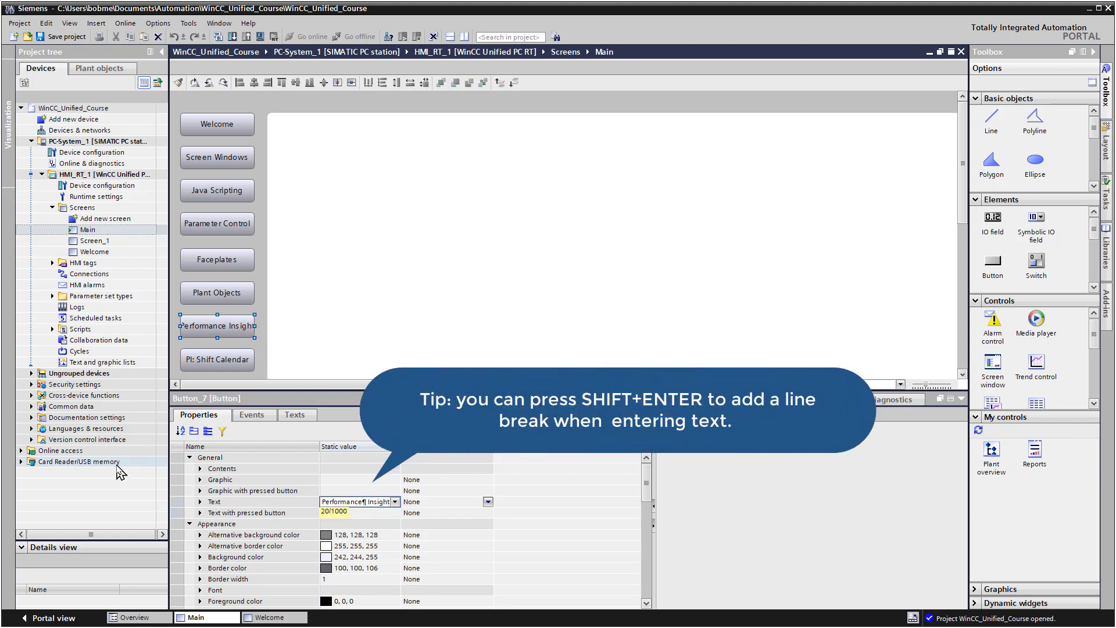
{"action": "left_click", "coordinate": [219, 297]}
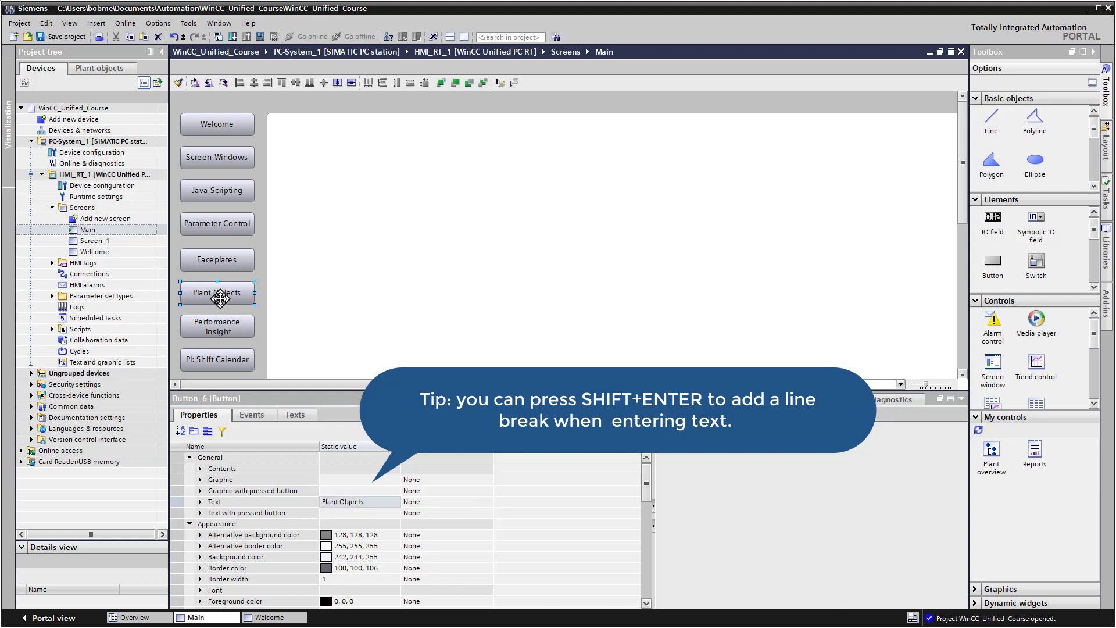
{"action": "left_click", "coordinate": [227, 326]}
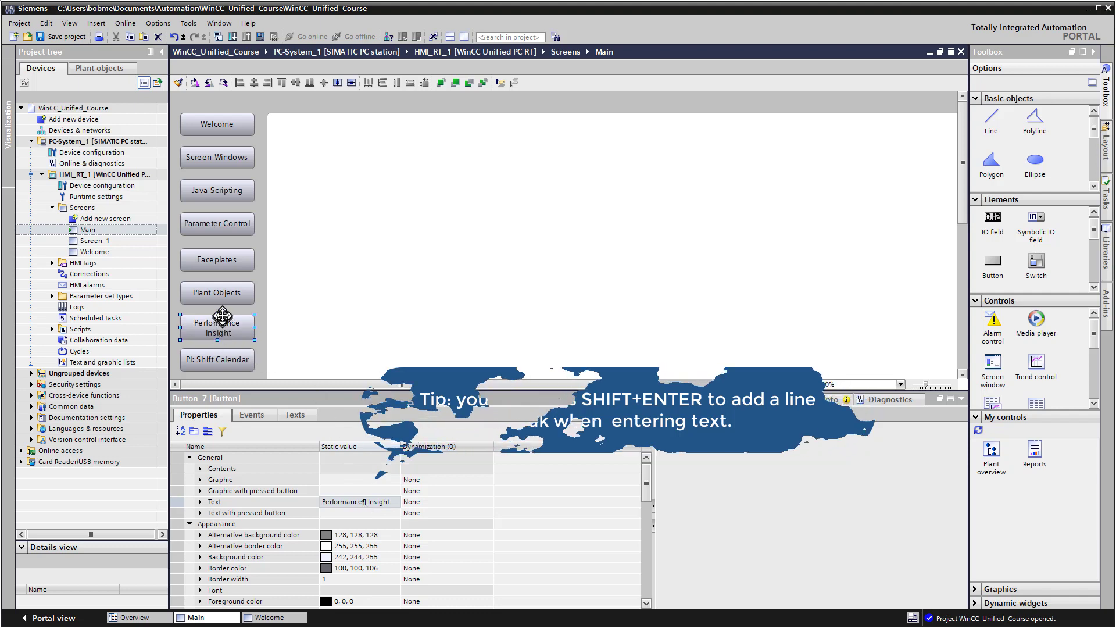
{"action": "left_click", "coordinate": [302, 370]}
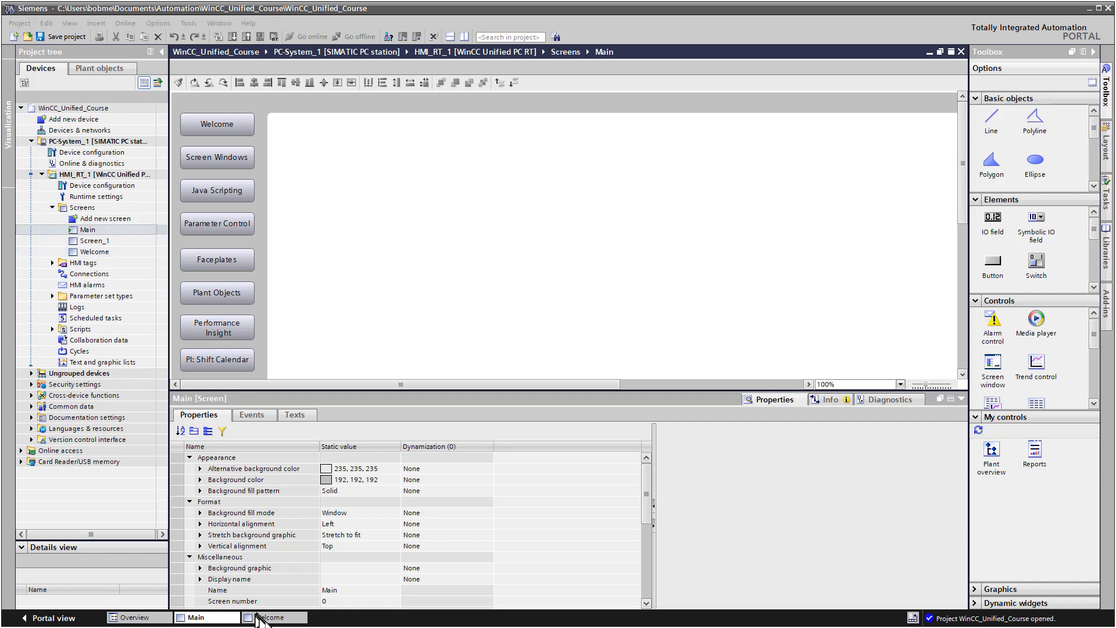
Open the Welcome screen and check its background photo and 1700 × 1000 size.
{"action": "left_click", "coordinate": [264, 619]}
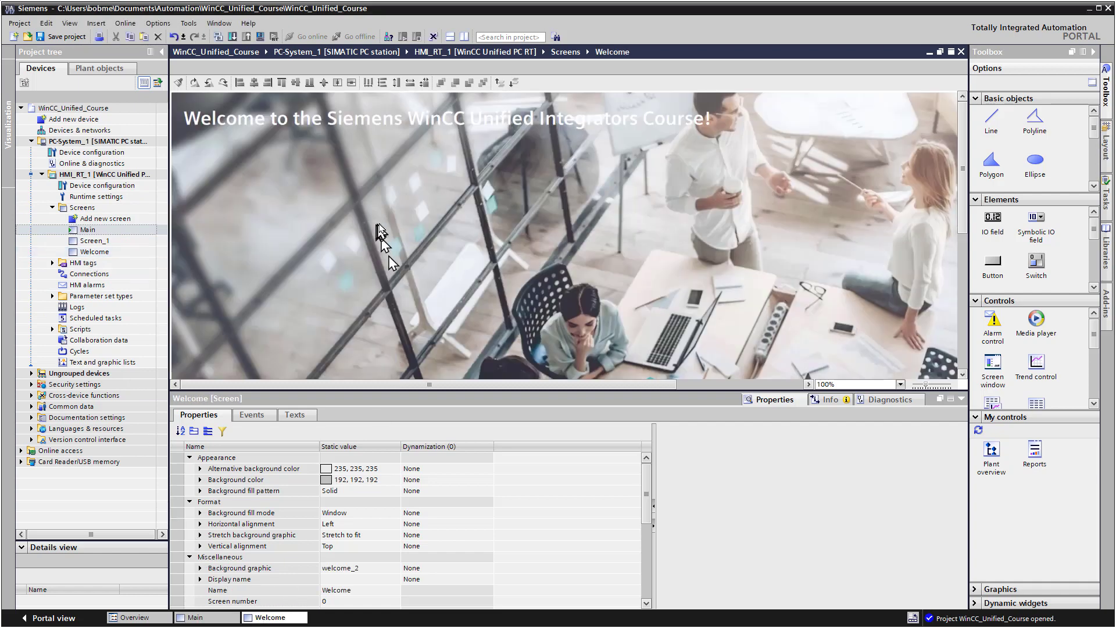
{"action": "scroll", "coordinate": [379, 229], "scroll_direction": "down", "scroll_amount": 5}
{"action": "scroll", "coordinate": [628, 491], "scroll_direction": "down", "scroll_amount": 5}
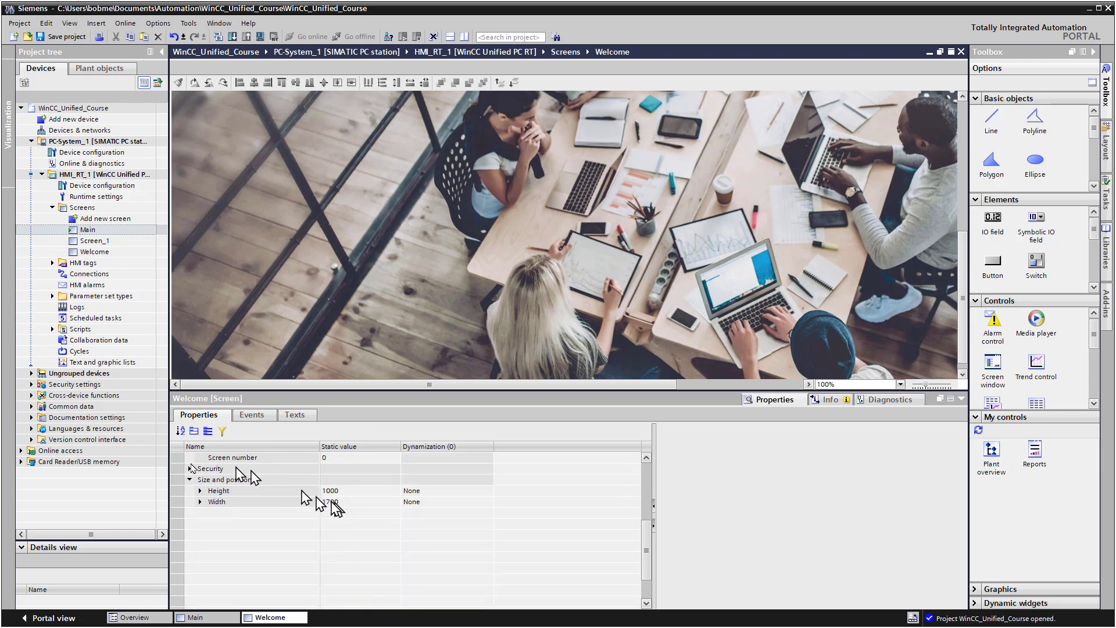
{"action": "left_click", "coordinate": [85, 253]}
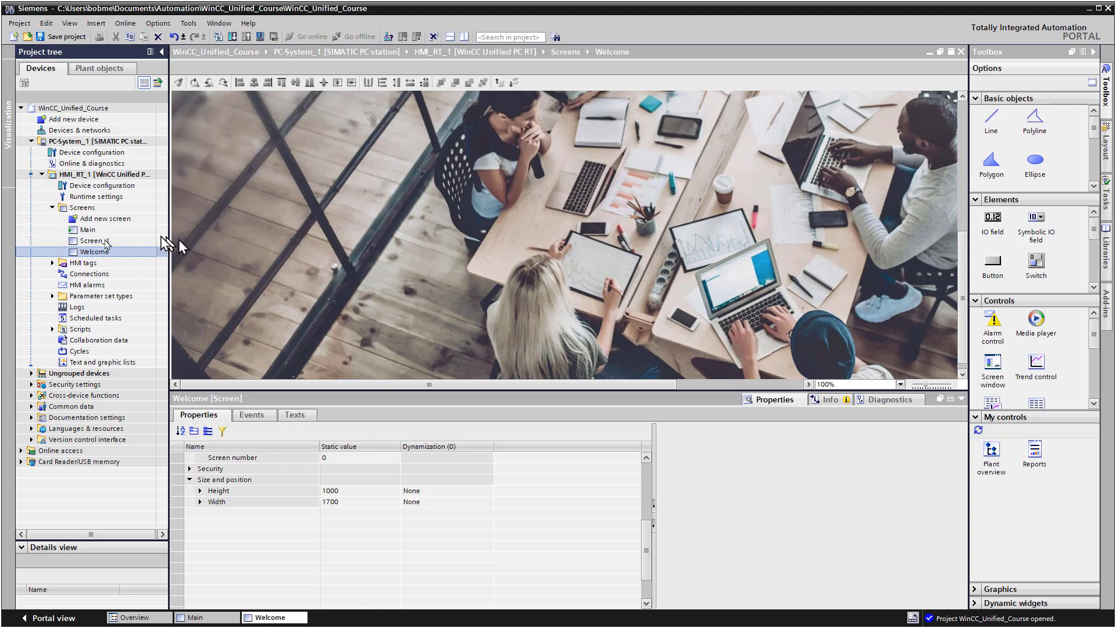
Copy and paste the Welcome screen in the project tree, then open Welcome_1.
{"action": "right_click", "coordinate": [98, 254]}
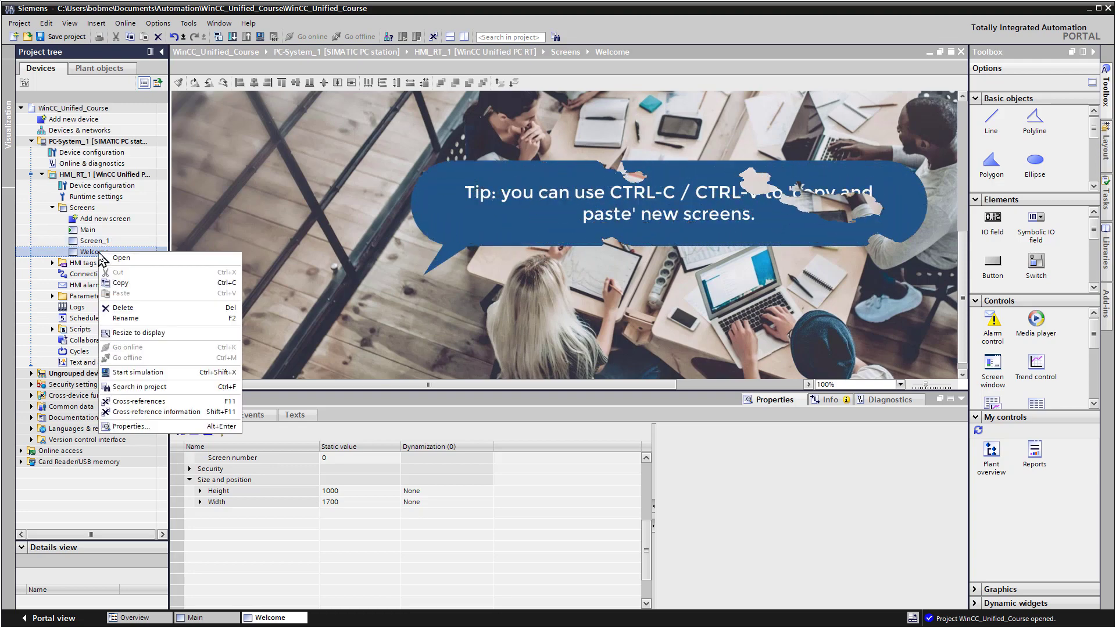
{"action": "left_click", "coordinate": [119, 283]}
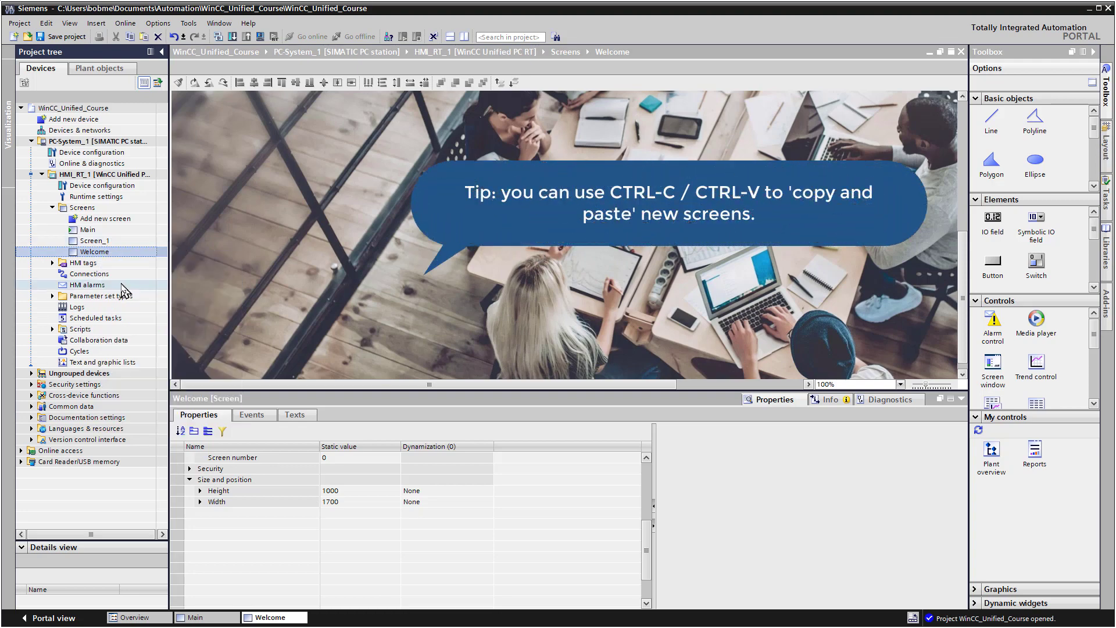
{"action": "right_click", "coordinate": [110, 255]}
{"action": "left_click", "coordinate": [131, 296]}
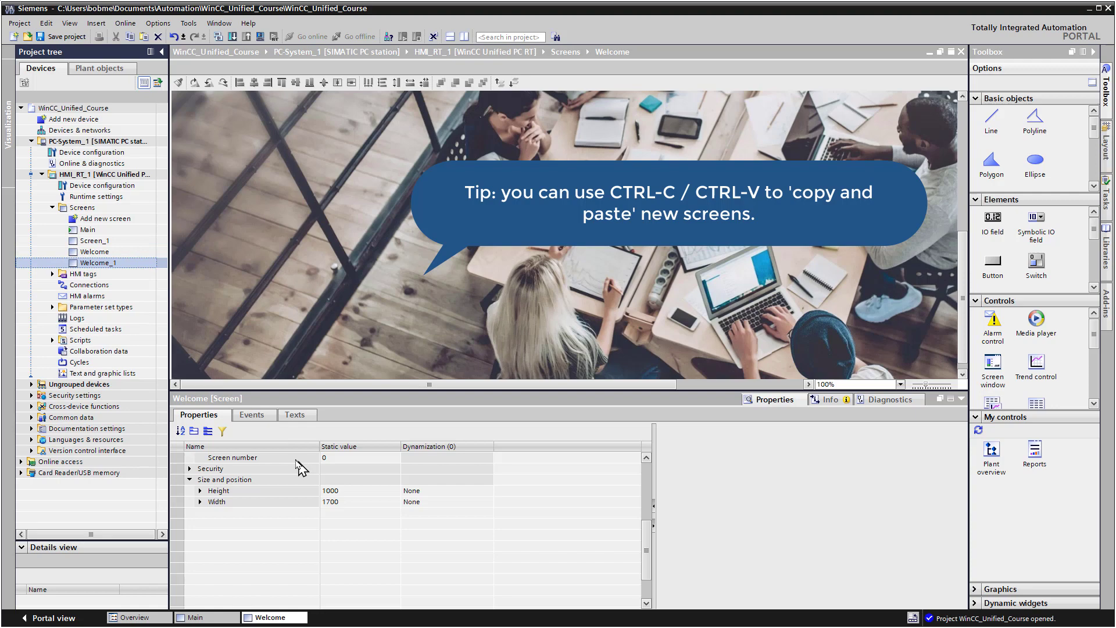
{"action": "double_click", "coordinate": [96, 262]}
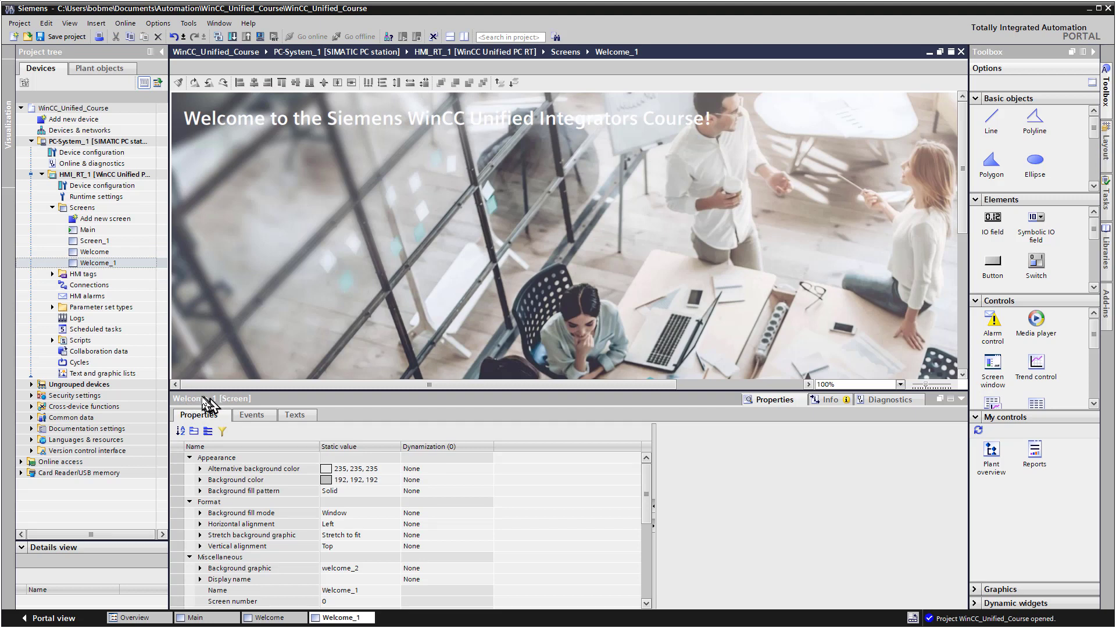
Delete the welcome heading text box and clear Welcome_1's Background graphic.
{"action": "left_click", "coordinate": [381, 119]}
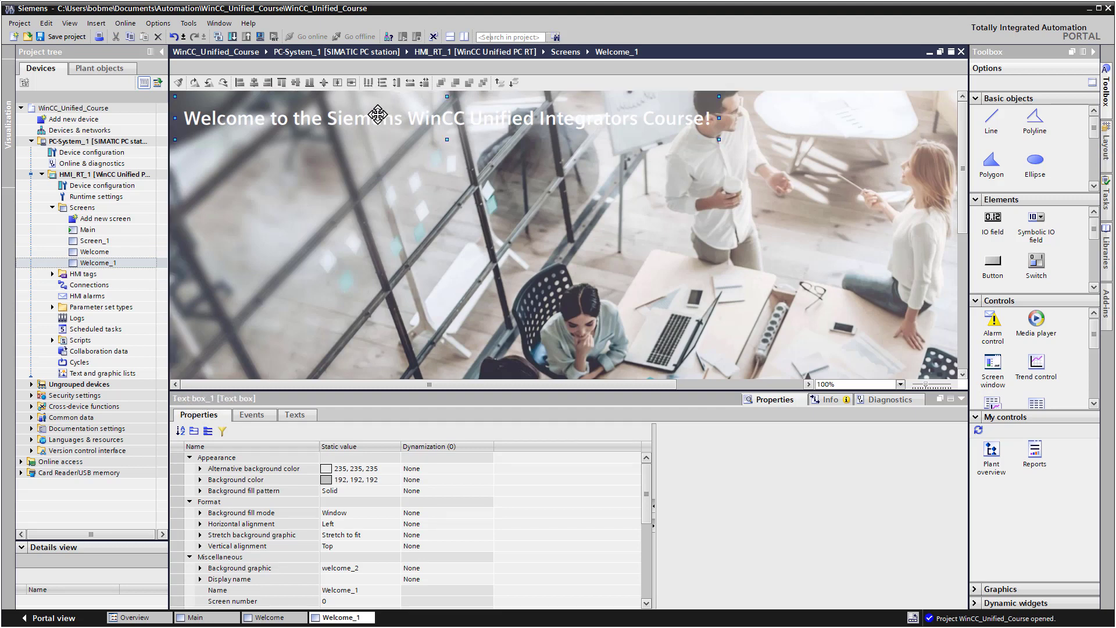
{"action": "key", "text": "Delete"}
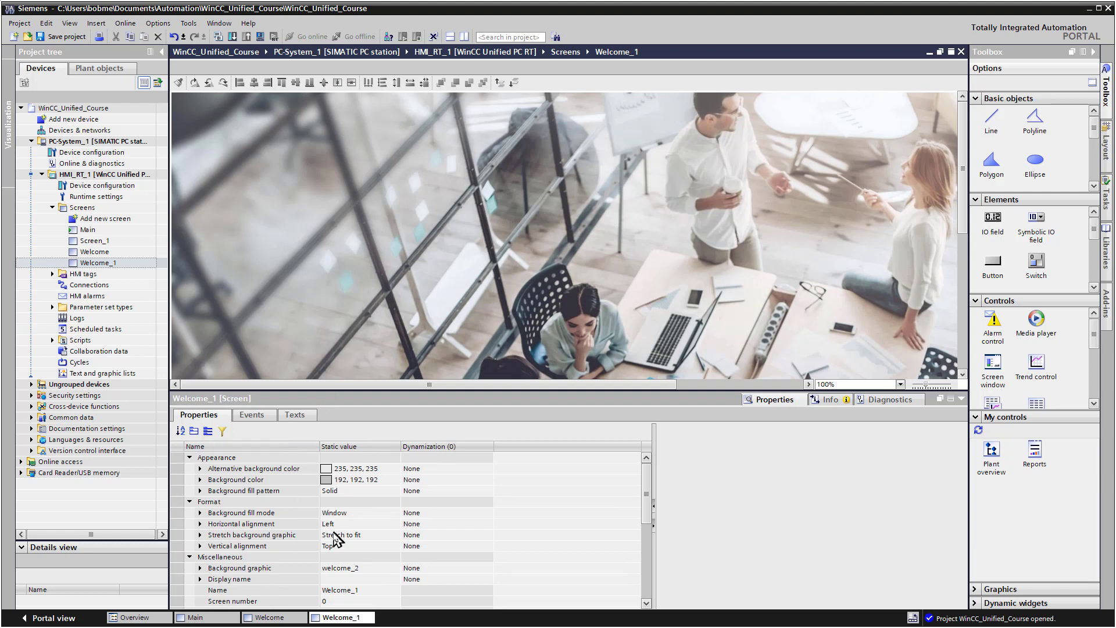
{"action": "left_click", "coordinate": [335, 538]}
{"action": "scroll", "coordinate": [335, 537], "scroll_direction": "down", "scroll_amount": 2}
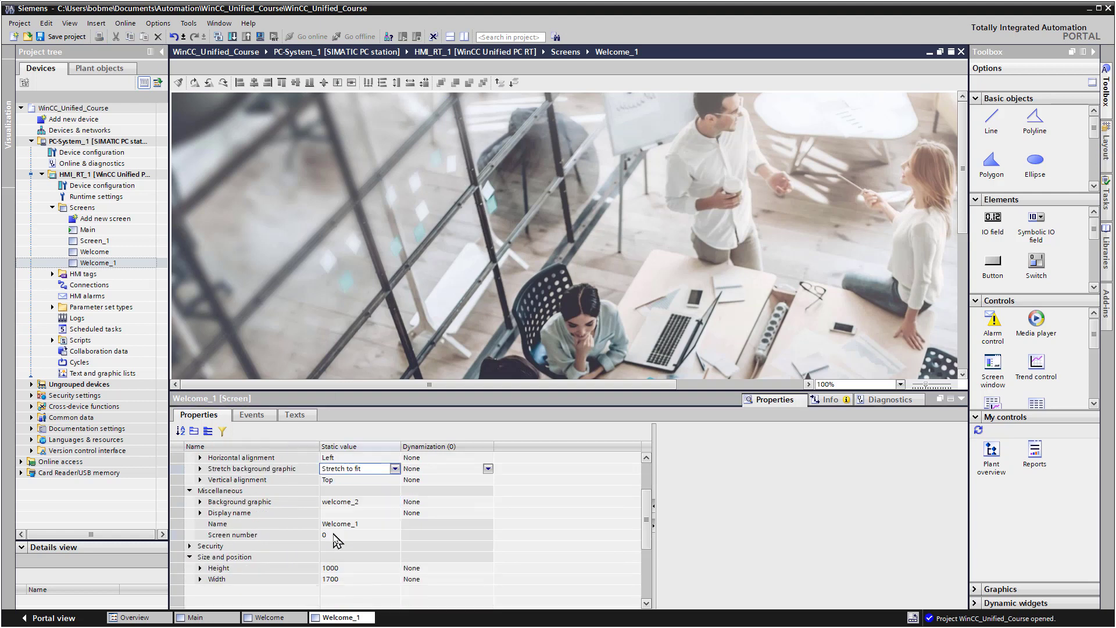
{"action": "left_click", "coordinate": [336, 502]}
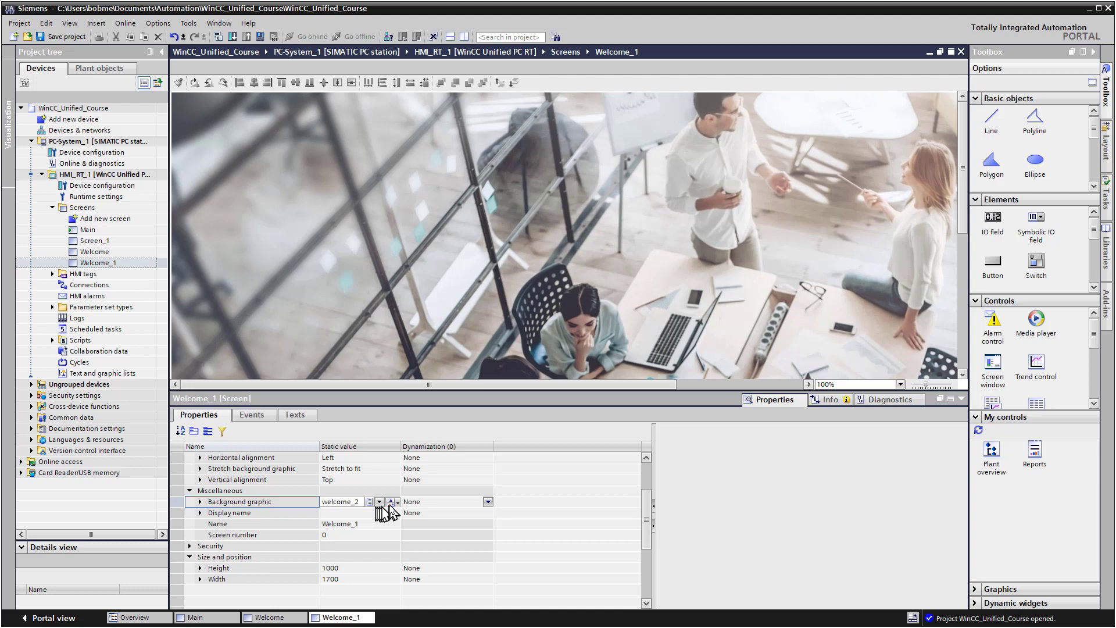
{"action": "key", "text": "Delete"}
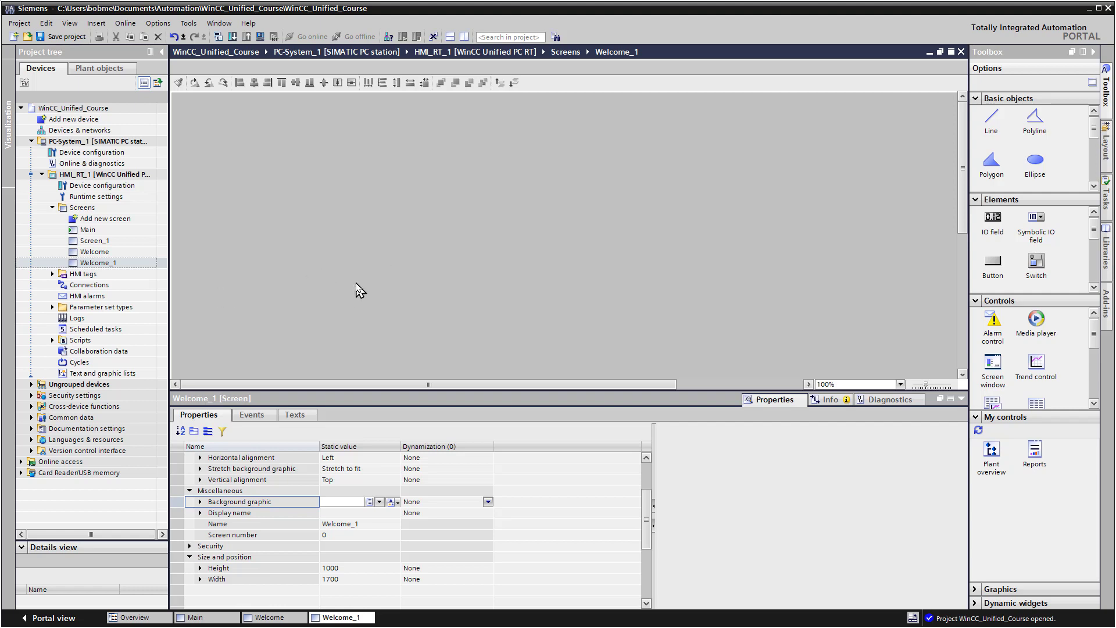
Rename Welcome_1 to 'ScreenWindows' and enlarge the screen editor area.
{"action": "right_click", "coordinate": [106, 266]}
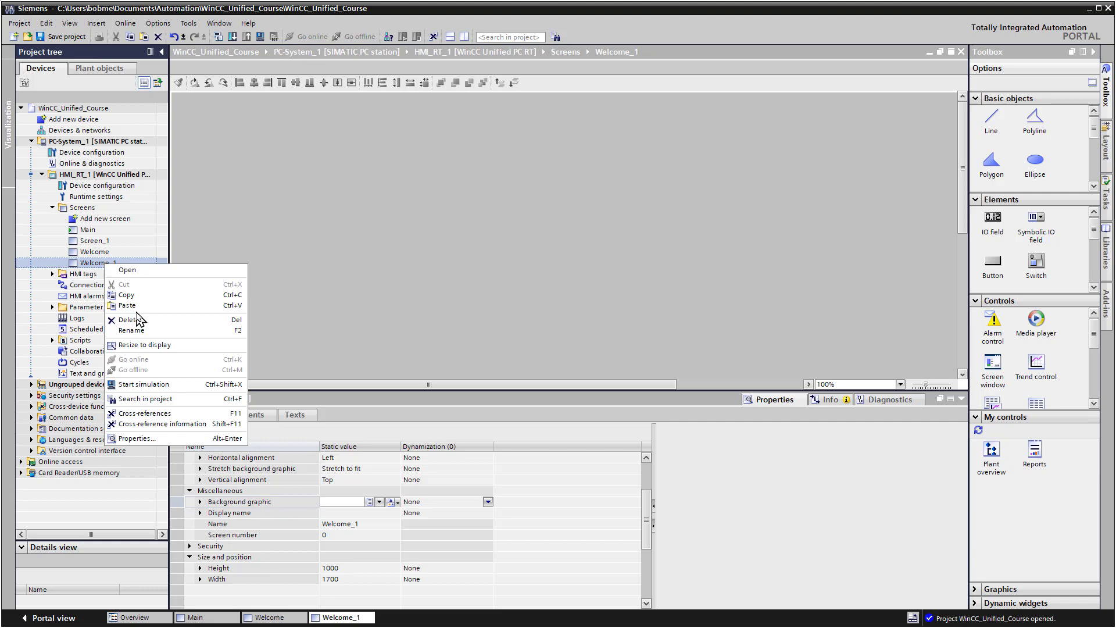
{"action": "left_click", "coordinate": [143, 331]}
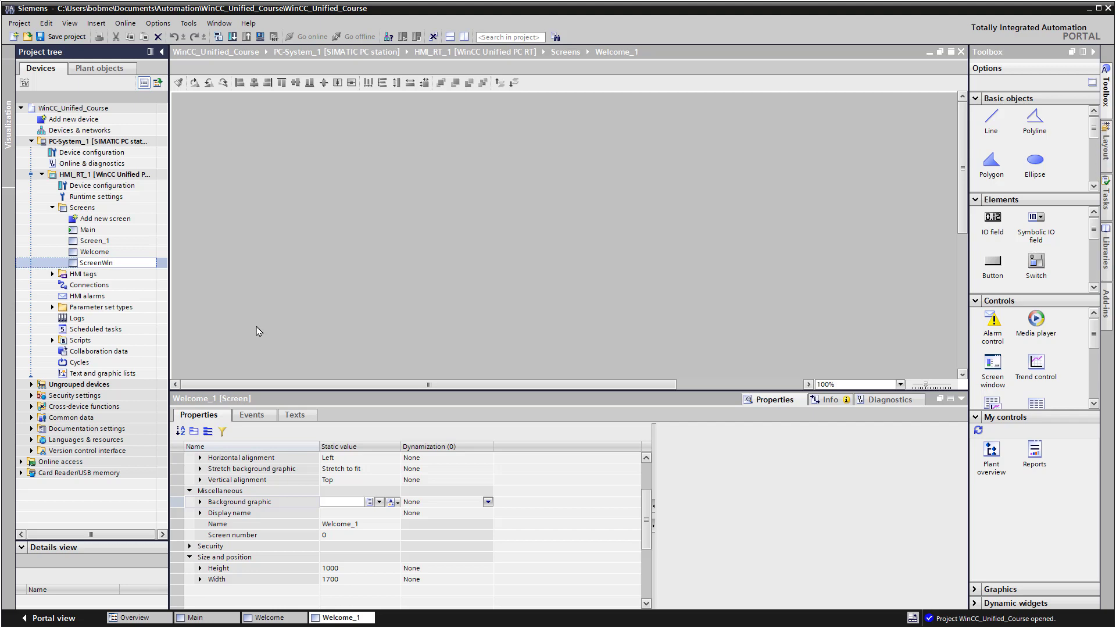
{"action": "type", "text": "ScreenWindows"}
{"action": "key", "text": "Return"}
{"action": "left_click_drag", "start_coordinate": [678, 391], "coordinate": [682, 449]}
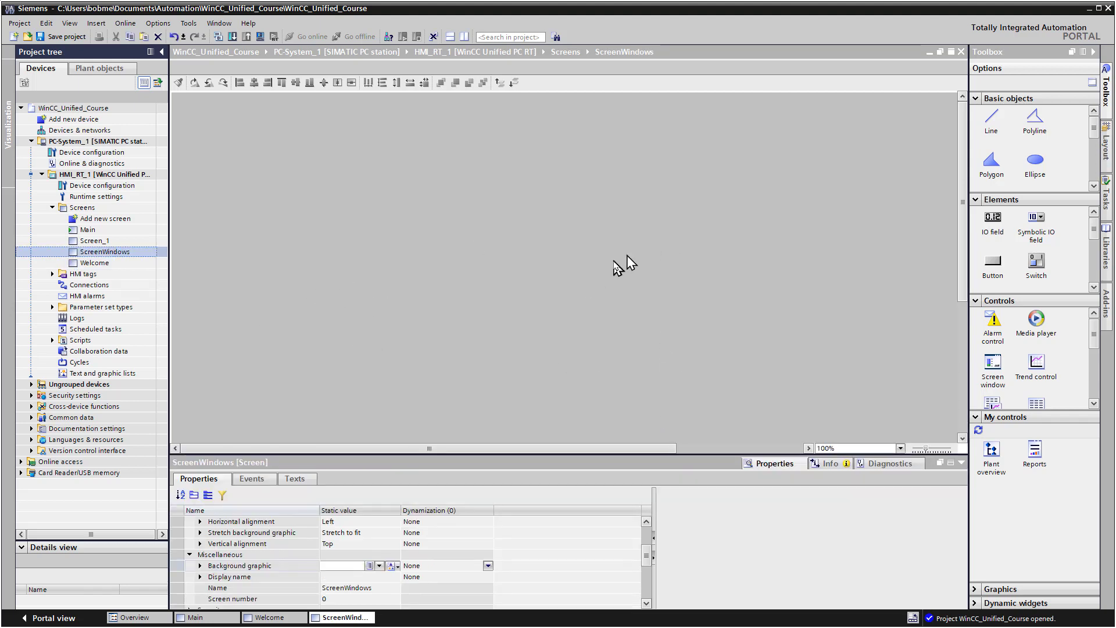
{"action": "scroll", "coordinate": [1094, 169], "scroll_direction": "down", "scroll_amount": 2}
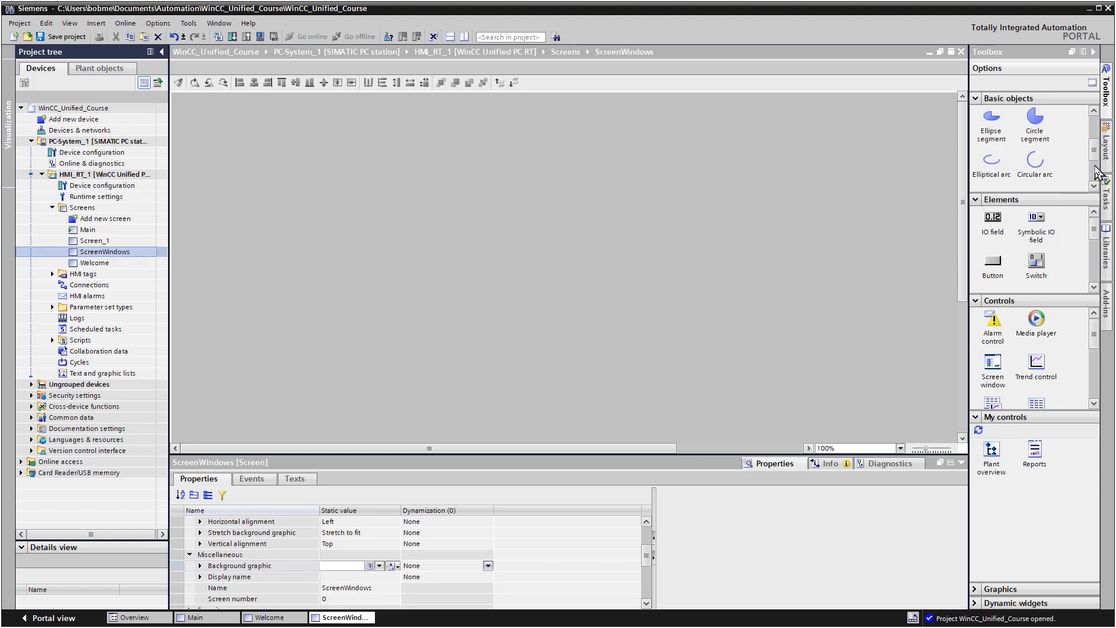
Add a text box at the top-left reading 'Screen Windows'.
{"action": "left_click_drag", "start_coordinate": [1006, 186], "coordinate": [216, 111]}
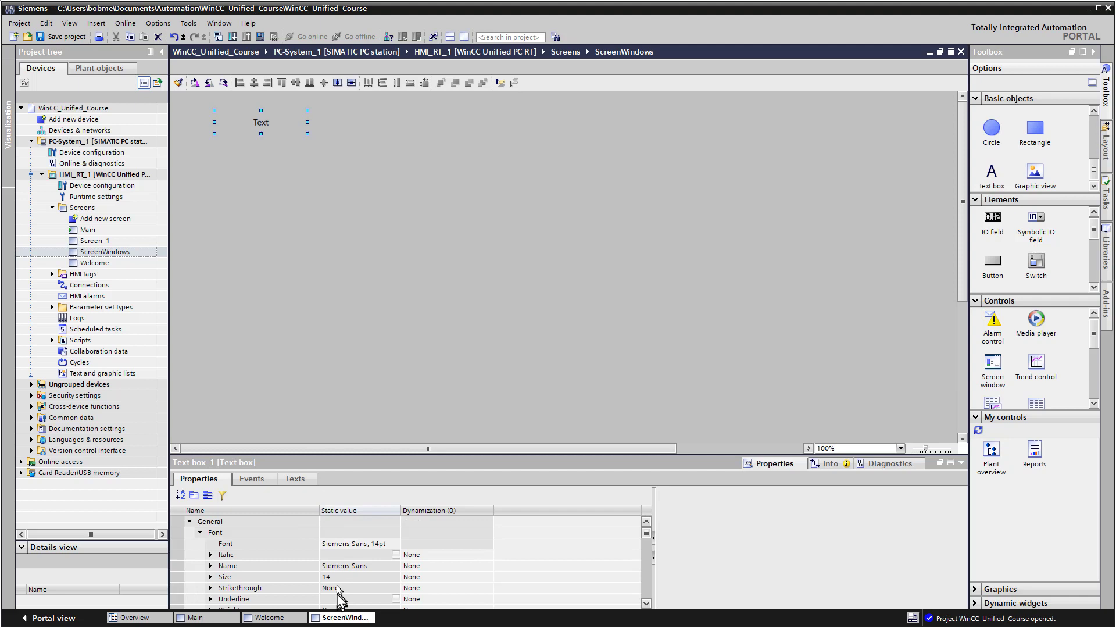
{"action": "scroll", "coordinate": [648, 538], "scroll_direction": "down", "scroll_amount": 4}
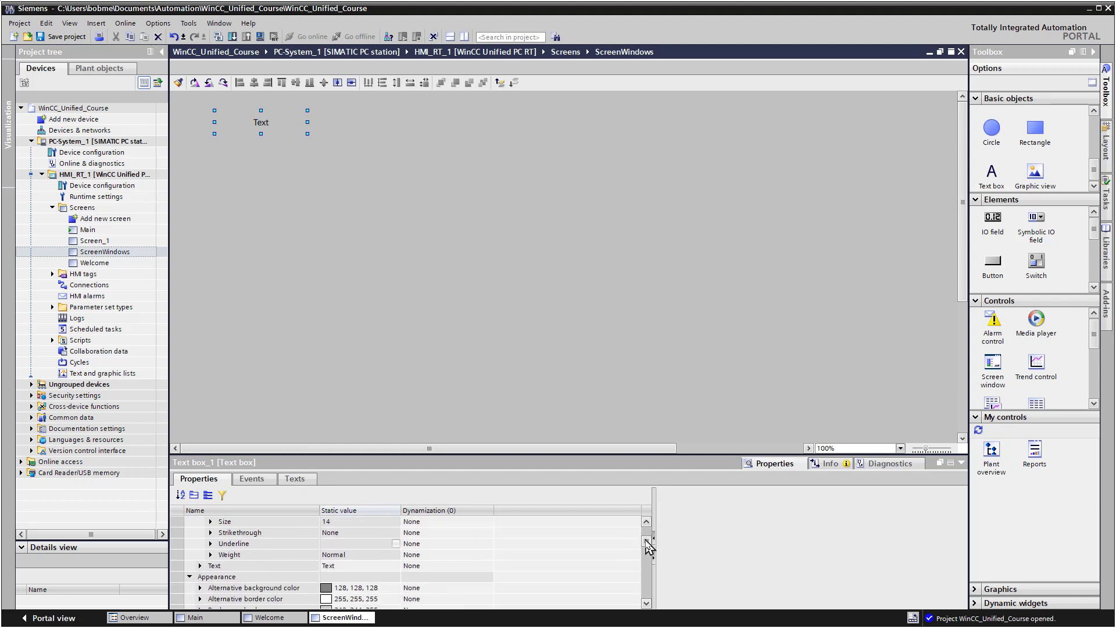
{"action": "left_click", "coordinate": [331, 543]}
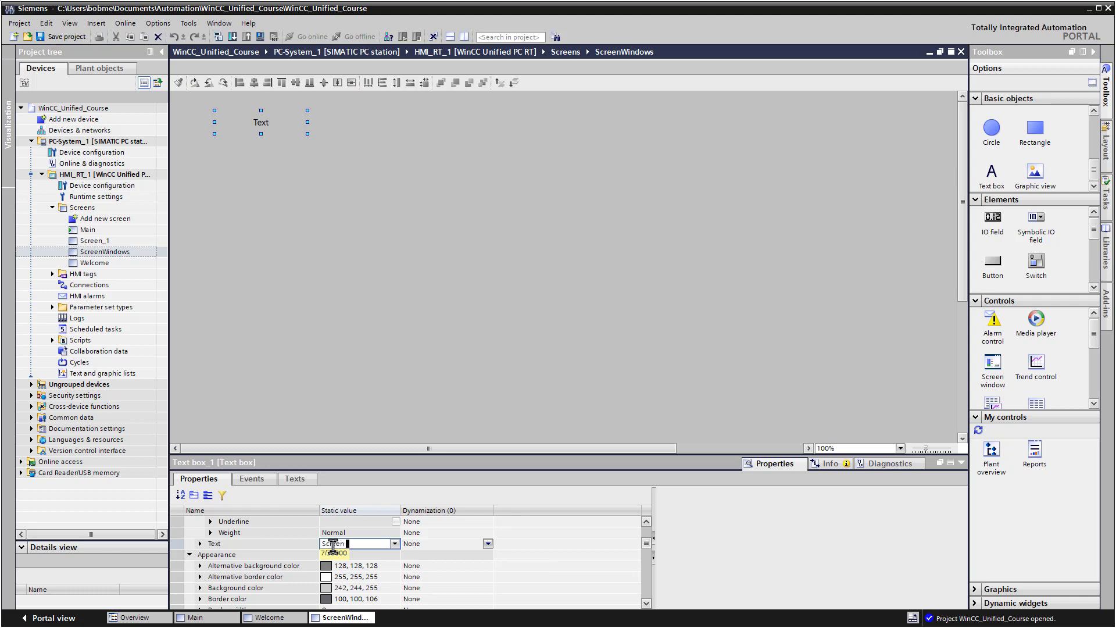
{"action": "left_click", "coordinate": [299, 411]}
Set the label's font size to 32.
{"action": "left_click", "coordinate": [256, 116]}
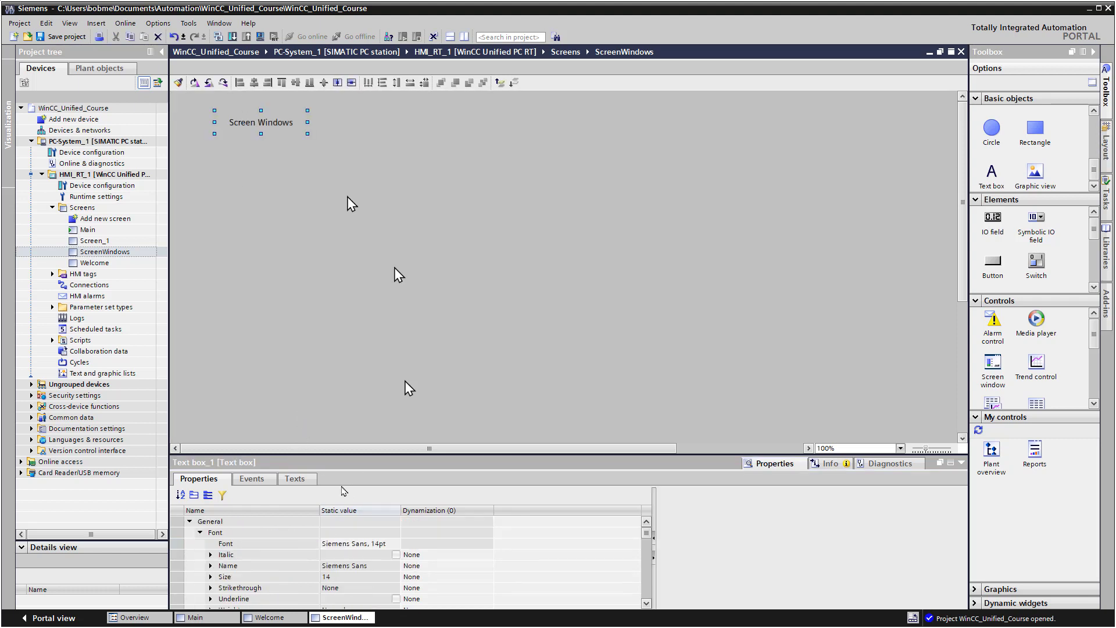
{"action": "left_click", "coordinate": [372, 544]}
{"action": "left_click", "coordinate": [396, 544]}
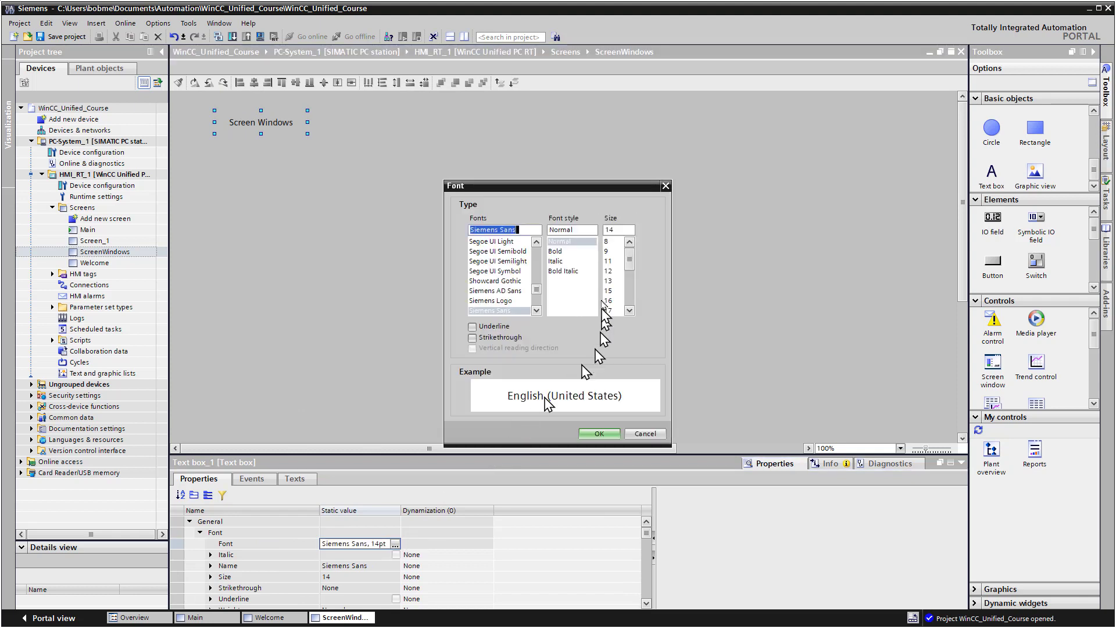
{"action": "scroll", "coordinate": [617, 291], "scroll_direction": "down", "scroll_amount": 3}
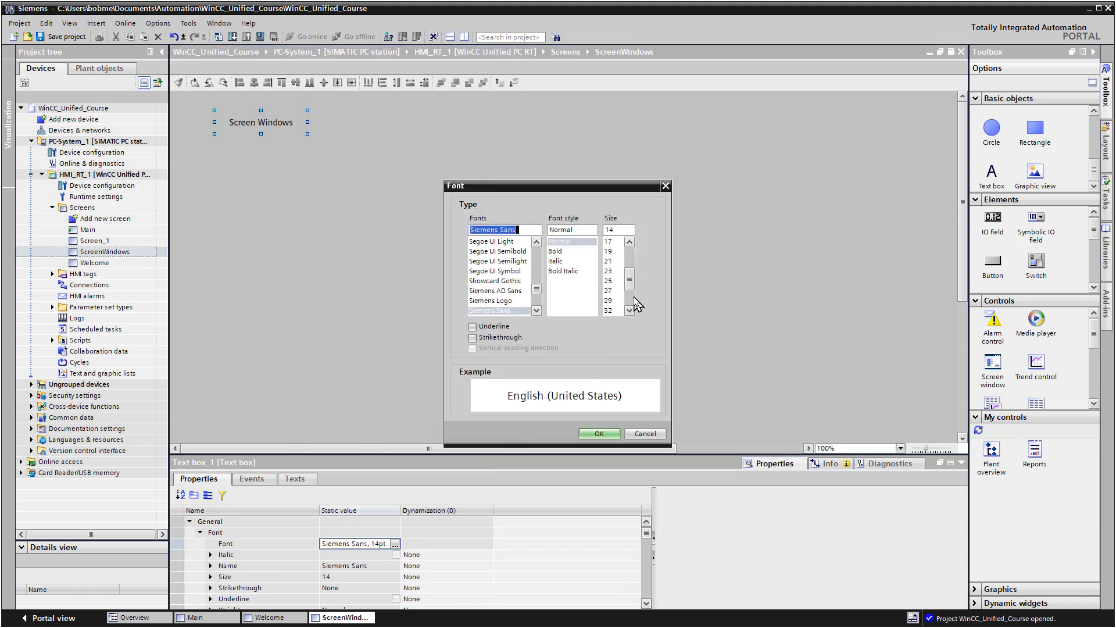
{"action": "left_click", "coordinate": [608, 310]}
{"action": "left_click", "coordinate": [599, 433]}
Color the label orange (255,102,0), widen it to fit, and save the project.
{"action": "scroll", "coordinate": [314, 581], "scroll_direction": "down", "scroll_amount": 3}
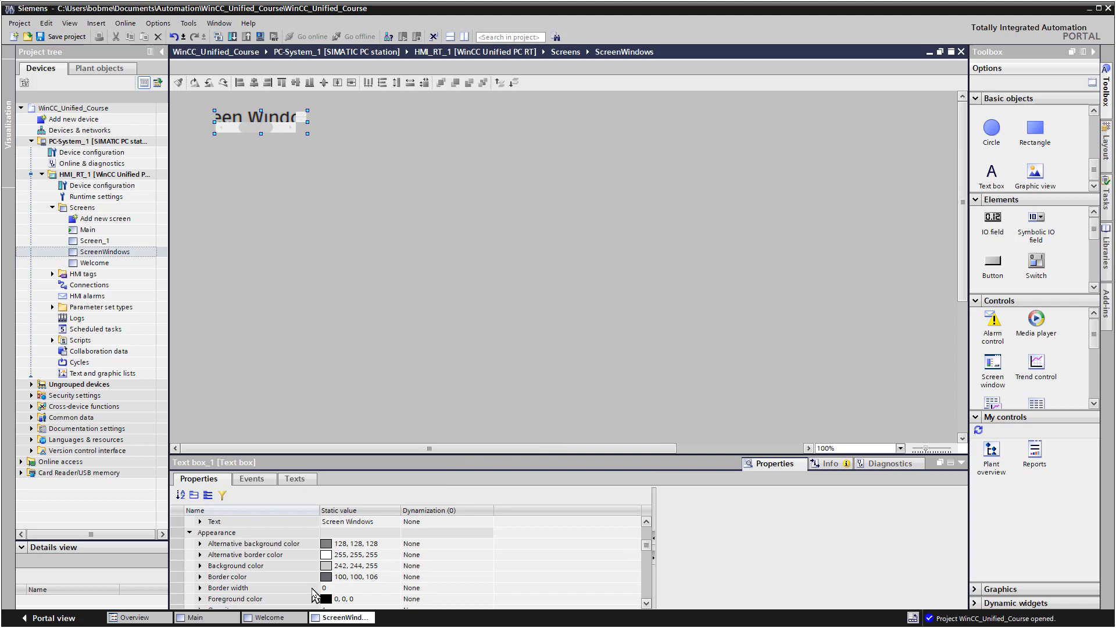
{"action": "scroll", "coordinate": [314, 594], "scroll_direction": "down", "scroll_amount": 1}
{"action": "left_click", "coordinate": [341, 567]}
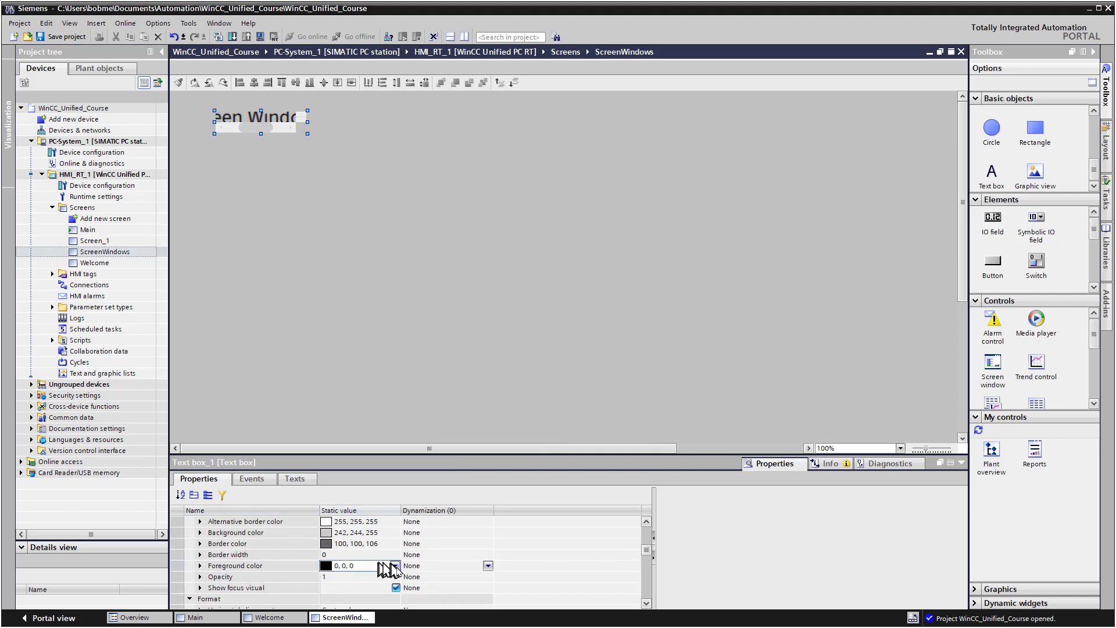
{"action": "left_click", "coordinate": [395, 566]}
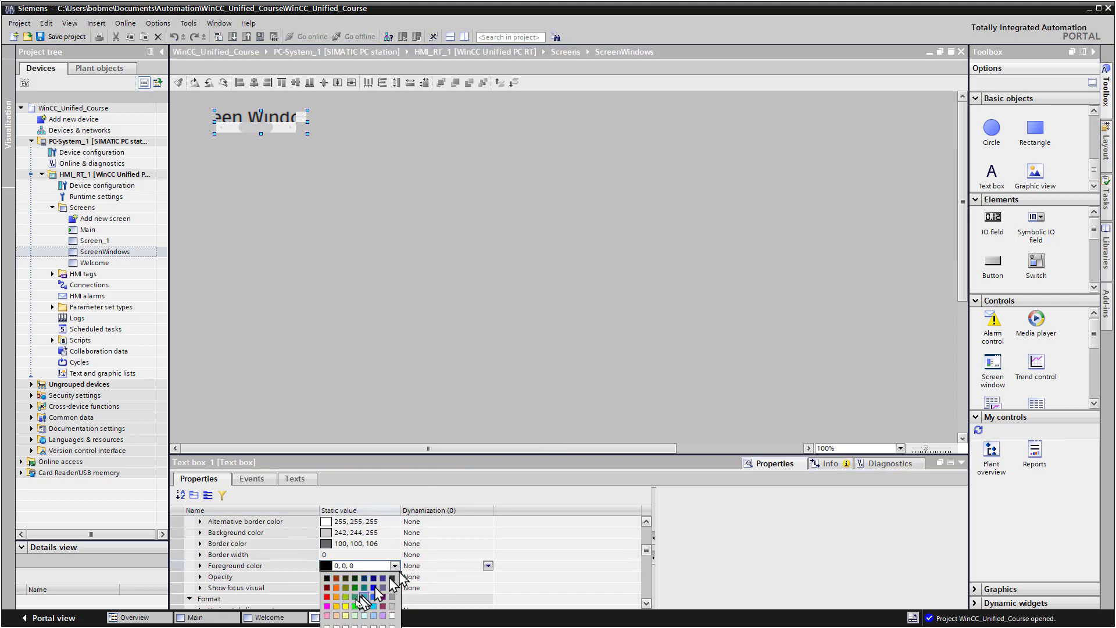
{"action": "left_click", "coordinate": [337, 595]}
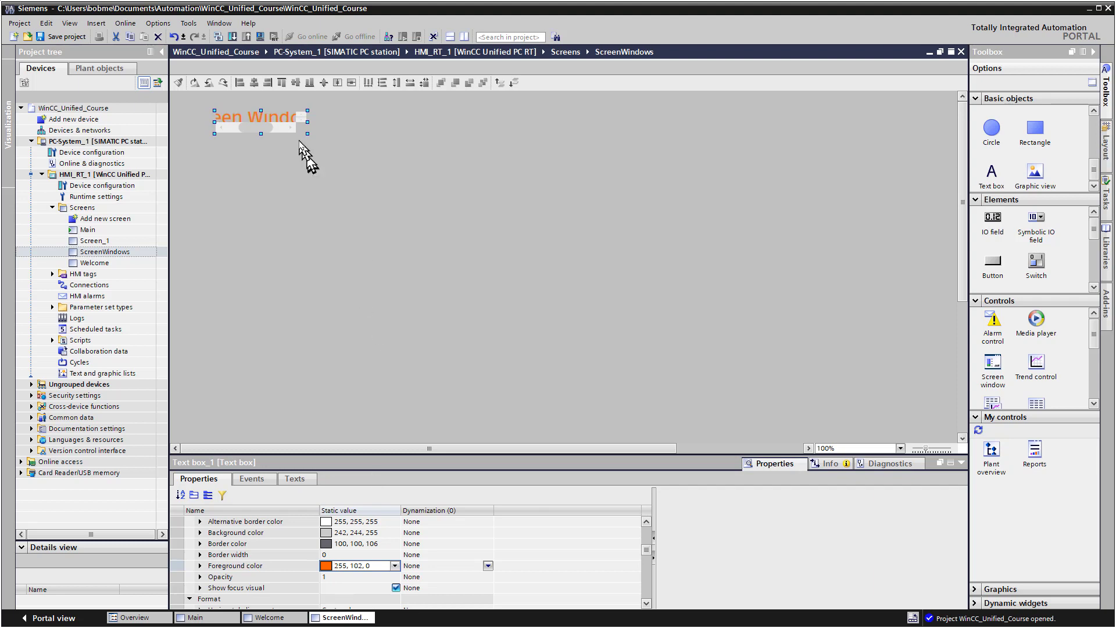
{"action": "left_click_drag", "start_coordinate": [308, 133], "coordinate": [434, 152]}
{"action": "left_click", "coordinate": [501, 170]}
{"action": "left_click", "coordinate": [66, 36]}
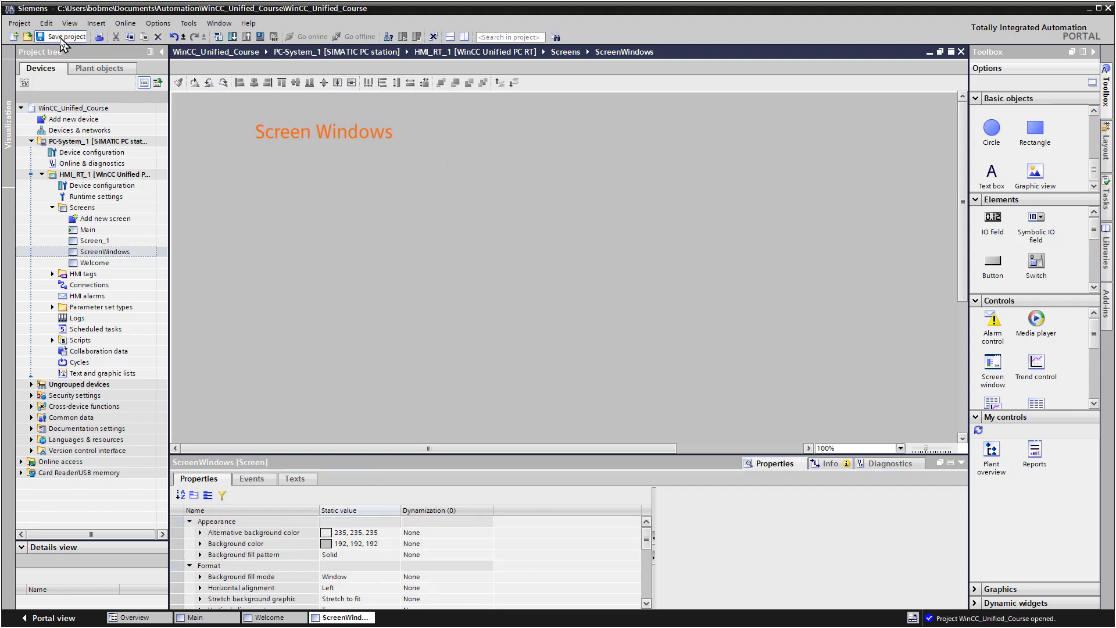
Copy and paste ScreenWindows, rename the copy 'Java Scripting', and open it.
{"action": "right_click", "coordinate": [100, 258]}
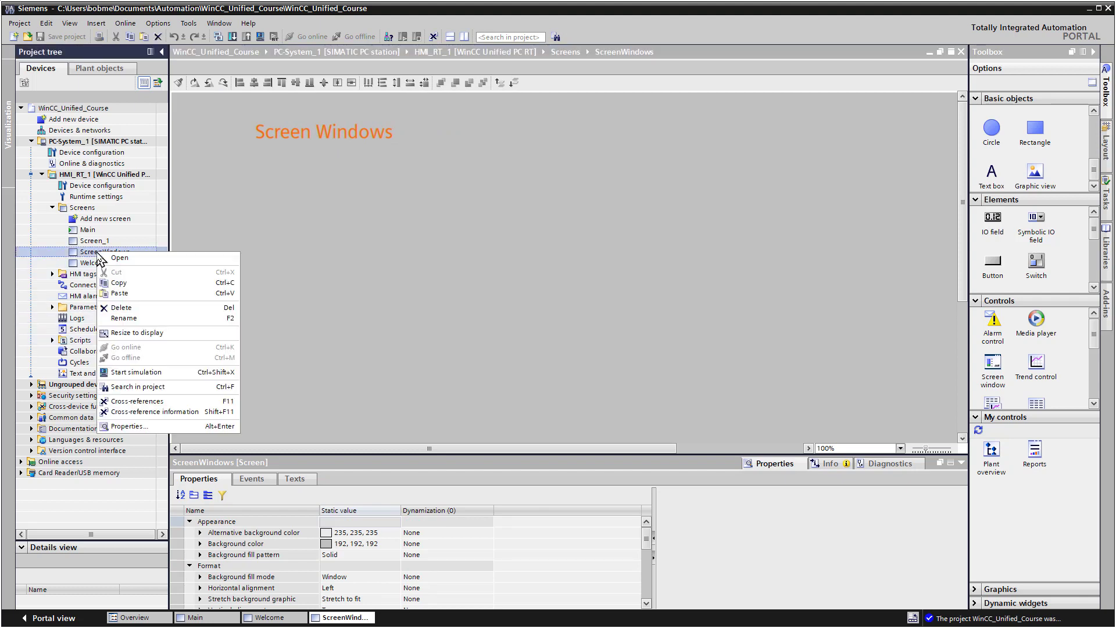
{"action": "left_click", "coordinate": [116, 282]}
{"action": "right_click", "coordinate": [100, 253]}
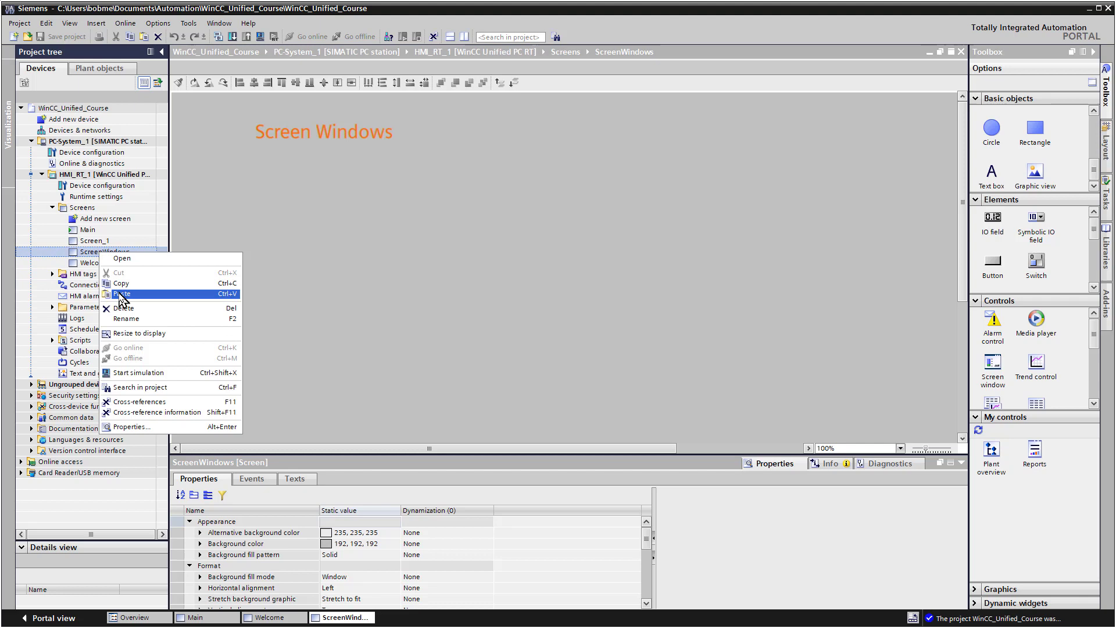
{"action": "left_click", "coordinate": [119, 294]}
{"action": "right_click", "coordinate": [110, 265]}
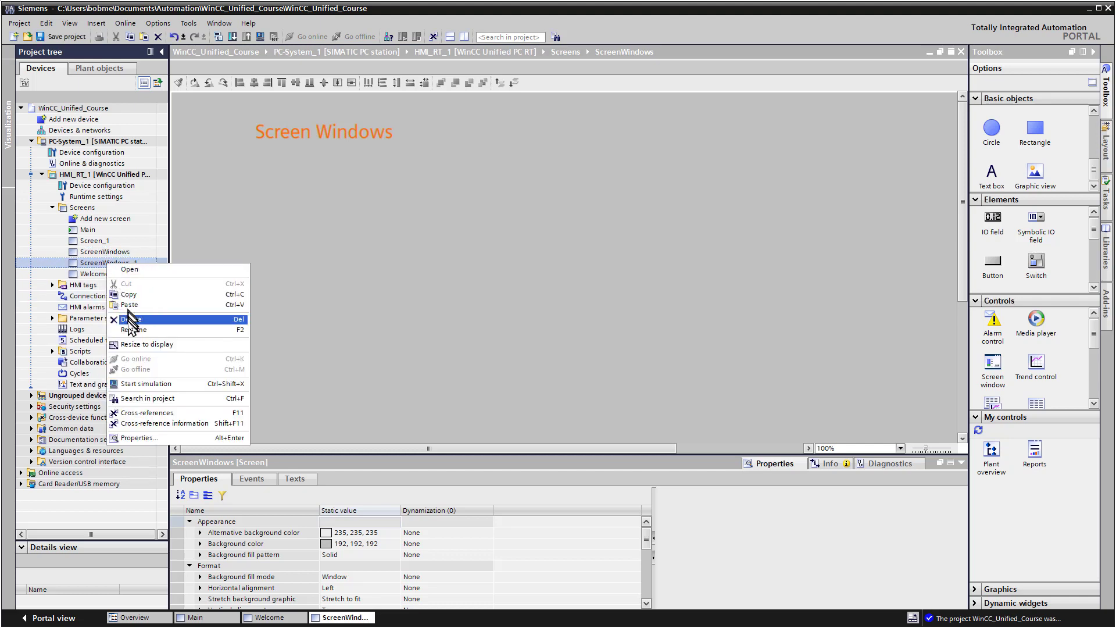
{"action": "left_click", "coordinate": [130, 330]}
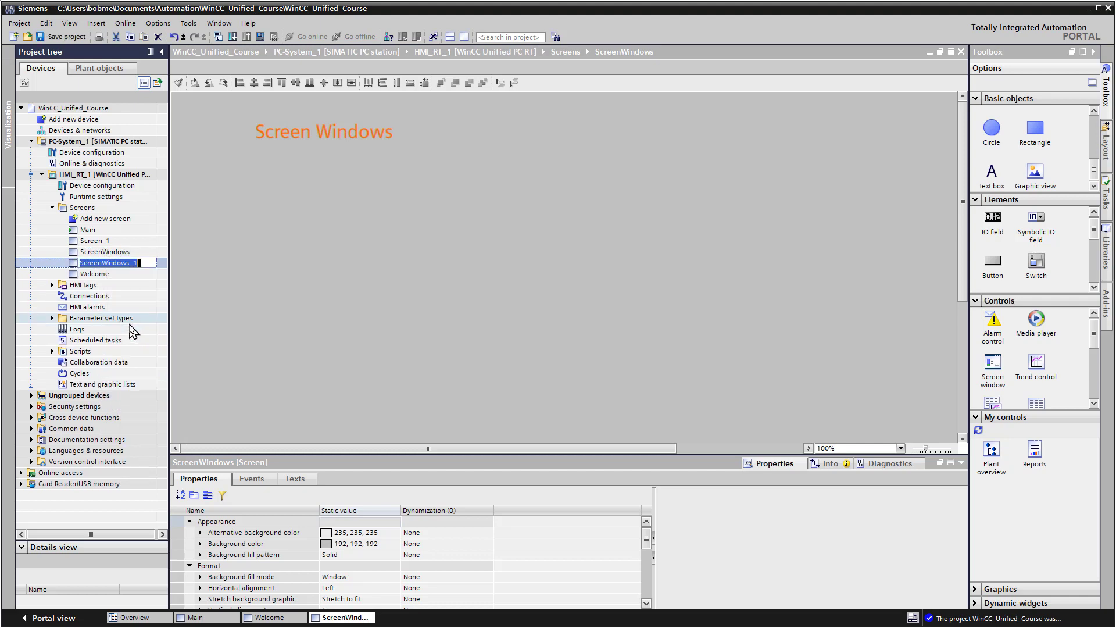
{"action": "type", "text": "Java S"}
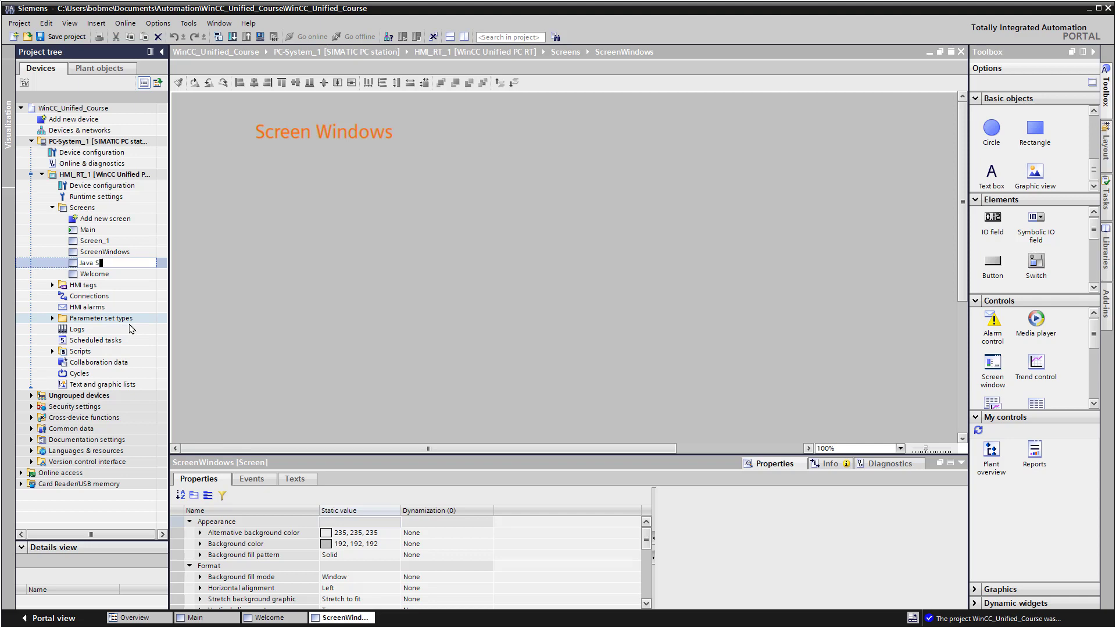
{"action": "type", "text": "cripting"}
{"action": "key", "text": "Return"}
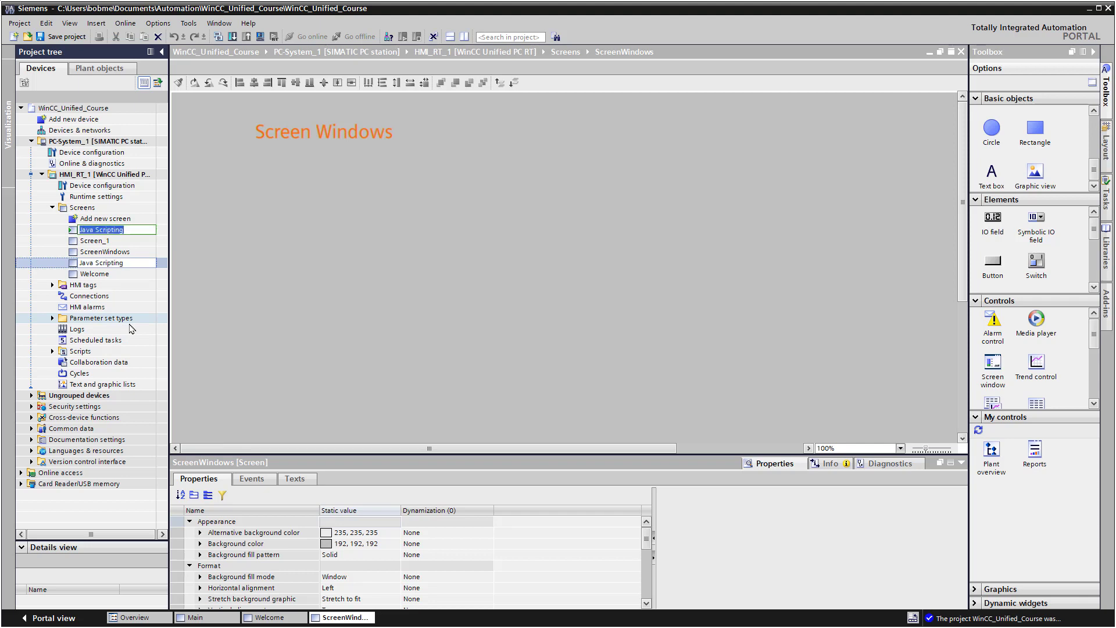
{"action": "double_click", "coordinate": [98, 231]}
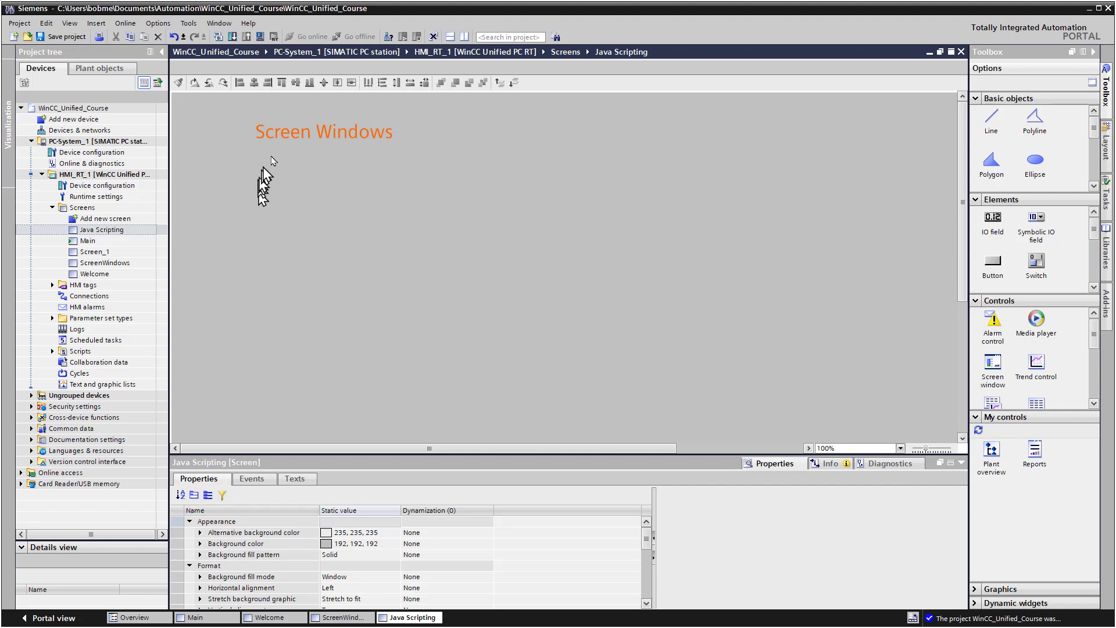
Change the title label's text to 'Java Scripting' and its foreground colour to blue.
{"action": "left_click", "coordinate": [289, 133]}
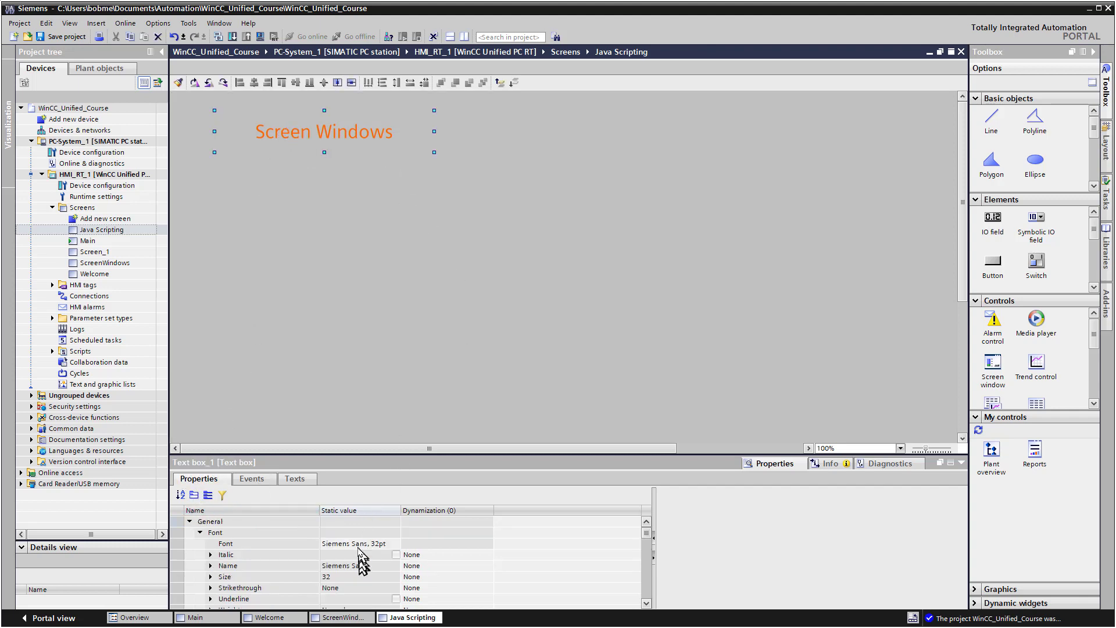
{"action": "scroll", "coordinate": [348, 549], "scroll_direction": "down", "scroll_amount": 2}
{"action": "left_click", "coordinate": [335, 554]}
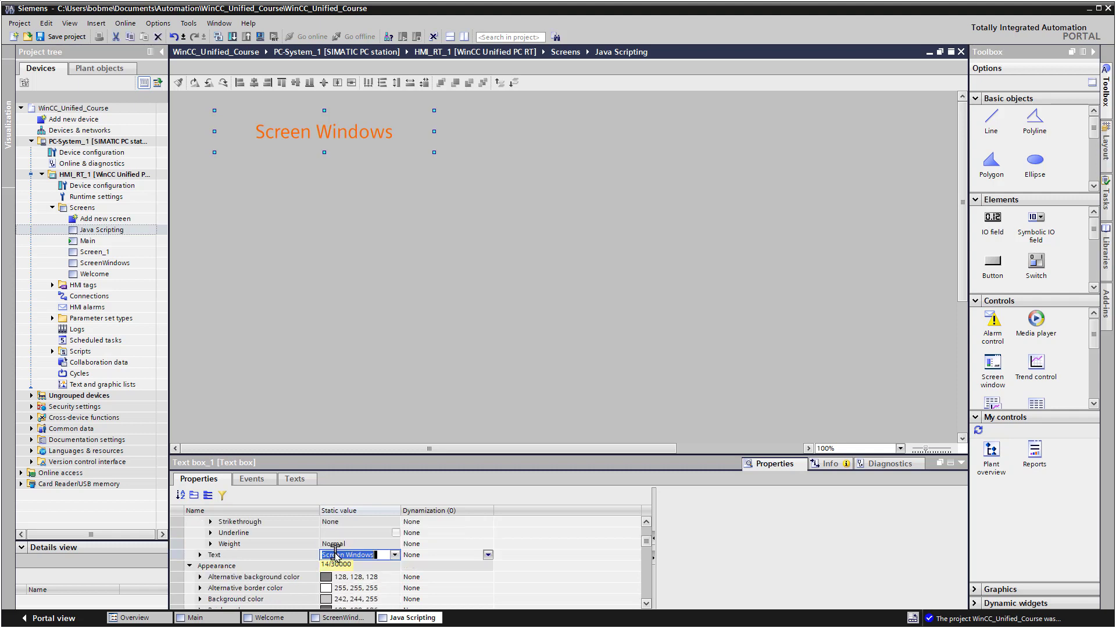
{"action": "type", "text": "S"}
{"action": "type", "text": "ava Scripting"}
{"action": "key", "text": "Return"}
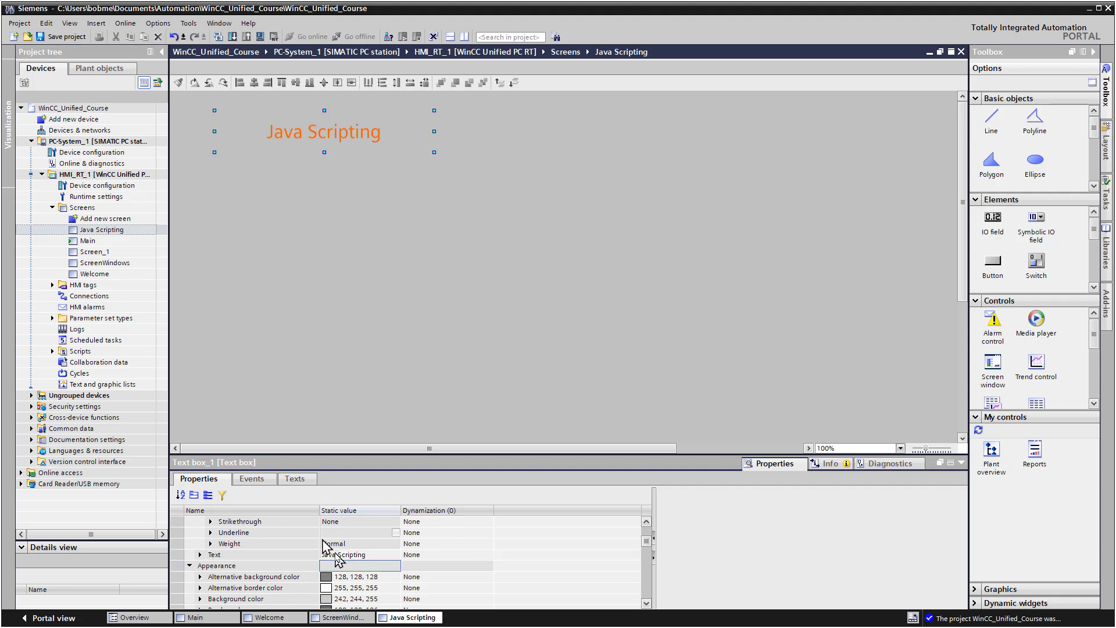
{"action": "scroll", "coordinate": [348, 582], "scroll_direction": "down", "scroll_amount": 2}
{"action": "left_click", "coordinate": [349, 567]}
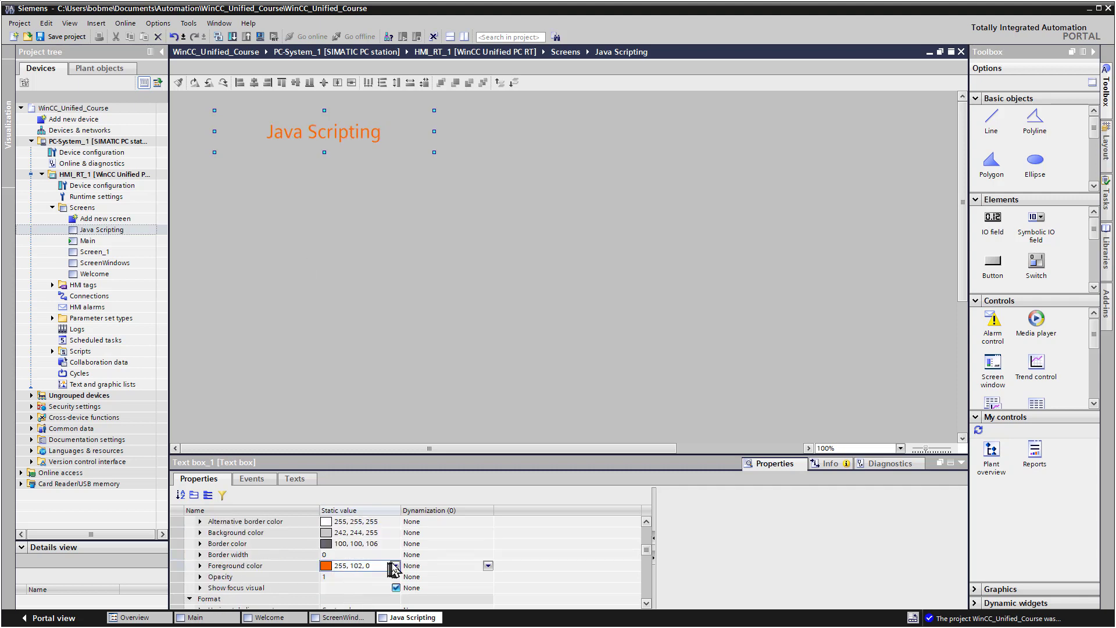
{"action": "left_click", "coordinate": [219, 268]}
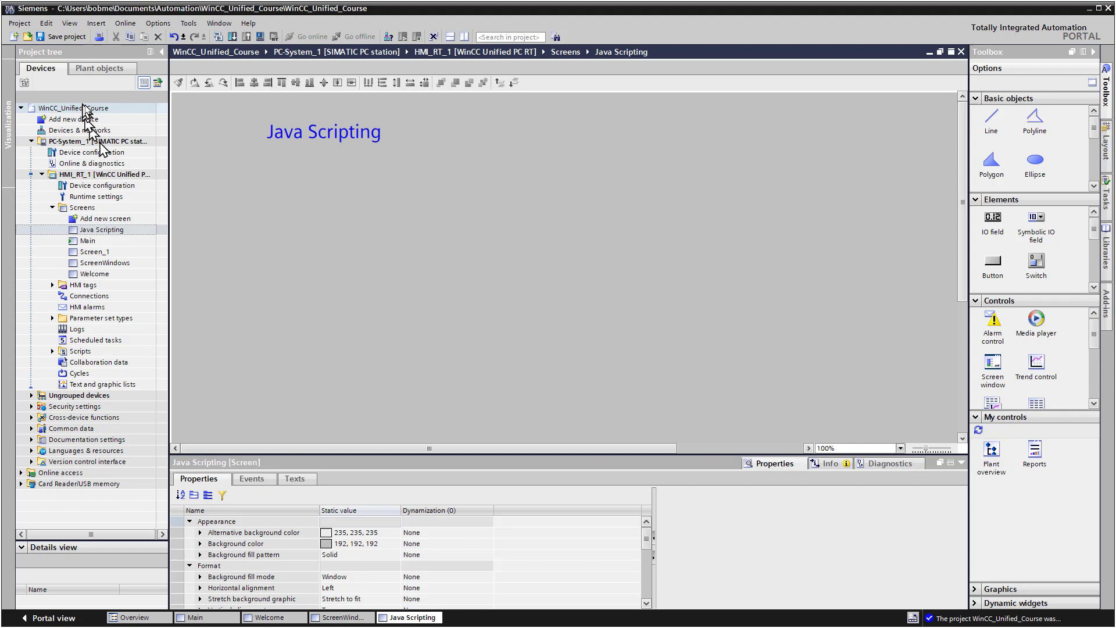
Duplicate the Java Scripting screen and name the copy 'Parameter Control'.
{"action": "right_click", "coordinate": [100, 231]}
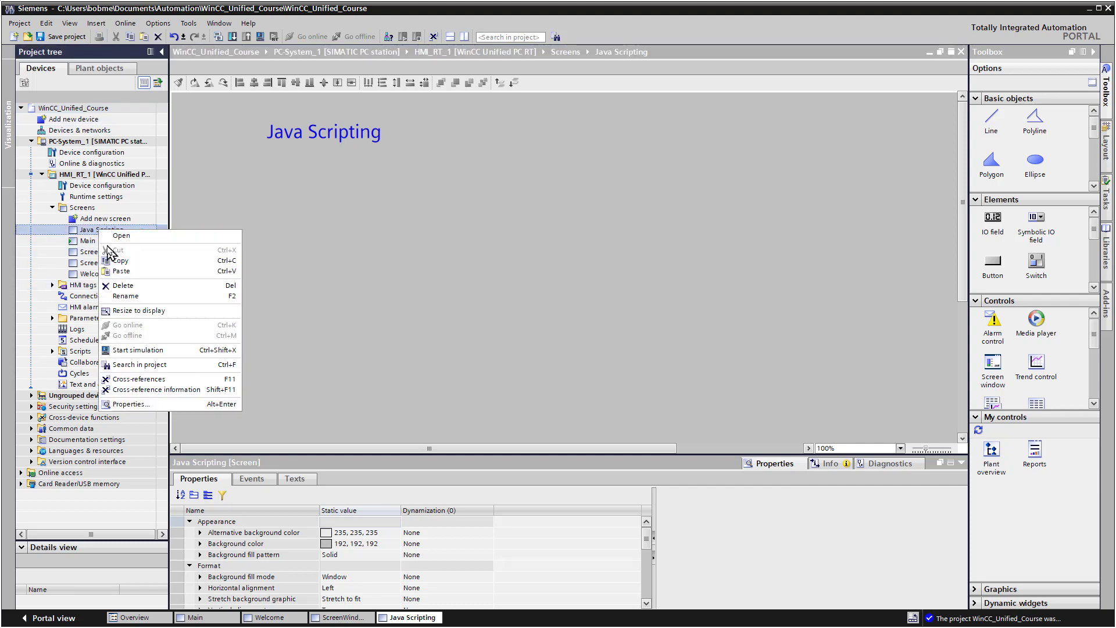
{"action": "left_click", "coordinate": [144, 261]}
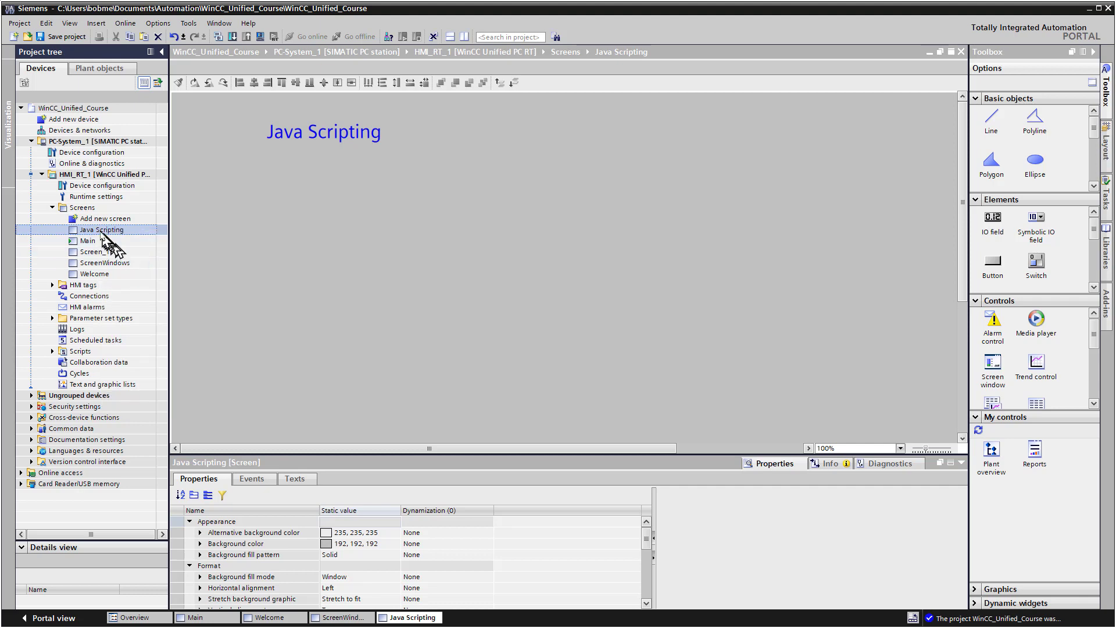
{"action": "right_click", "coordinate": [100, 230]}
{"action": "left_click", "coordinate": [117, 271]}
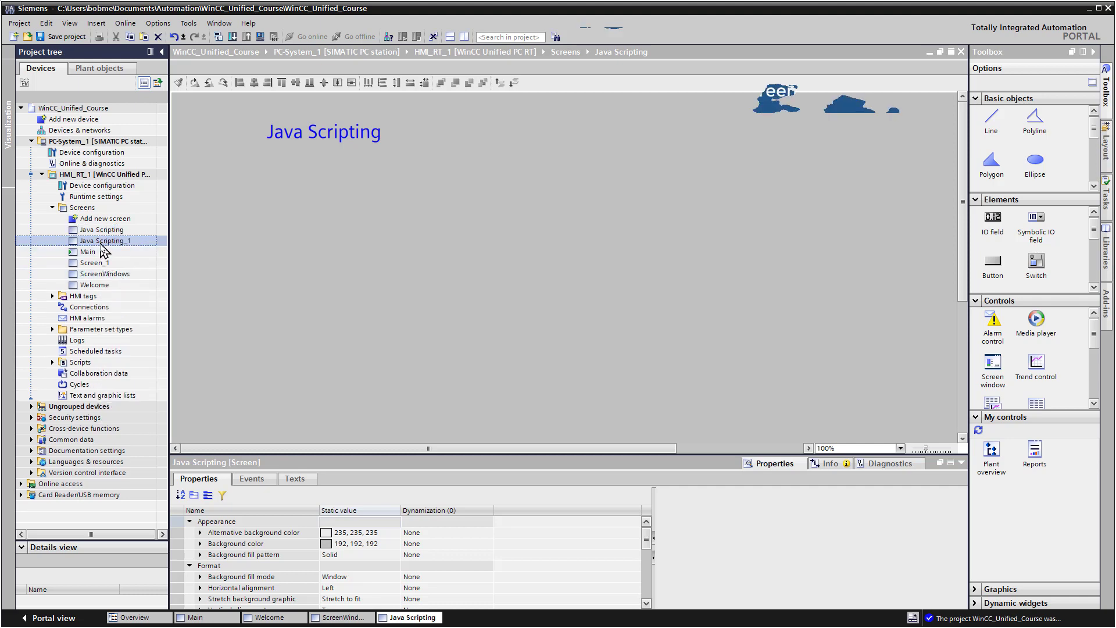
{"action": "key", "text": "F2"}
{"action": "type", "text": "Parameter Control"}
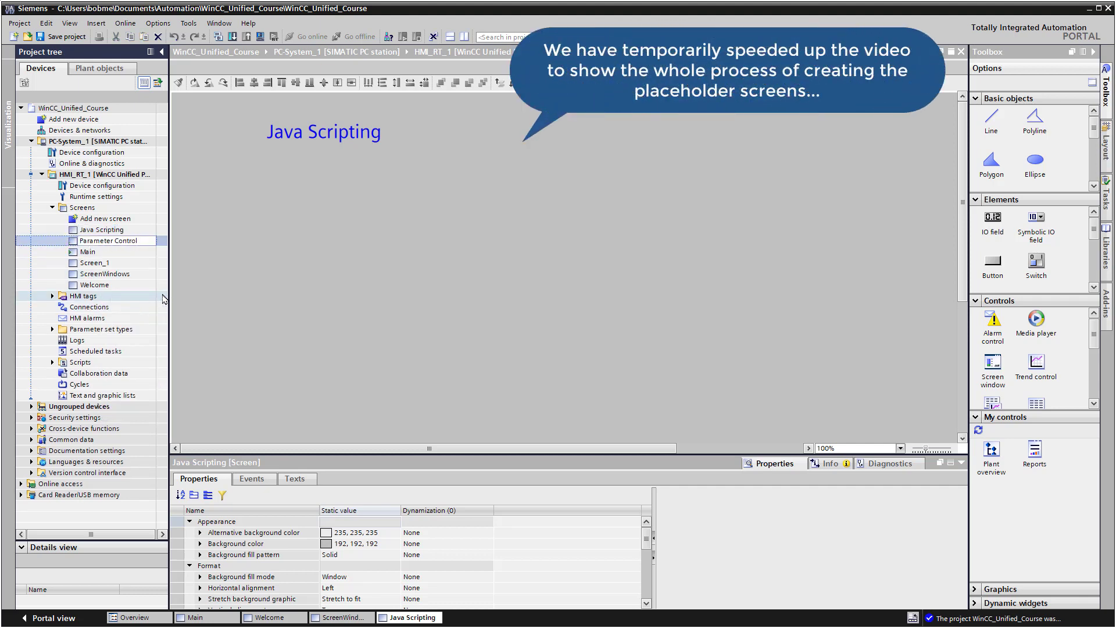
{"action": "key", "text": "Return"}
Set the Parameter Control screen's title text to 'Parameter Control'.
{"action": "double_click", "coordinate": [109, 251]}
{"action": "left_click", "coordinate": [323, 131]}
{"action": "left_click", "coordinate": [335, 521]}
{"action": "type", "text": "Parameter Control"}
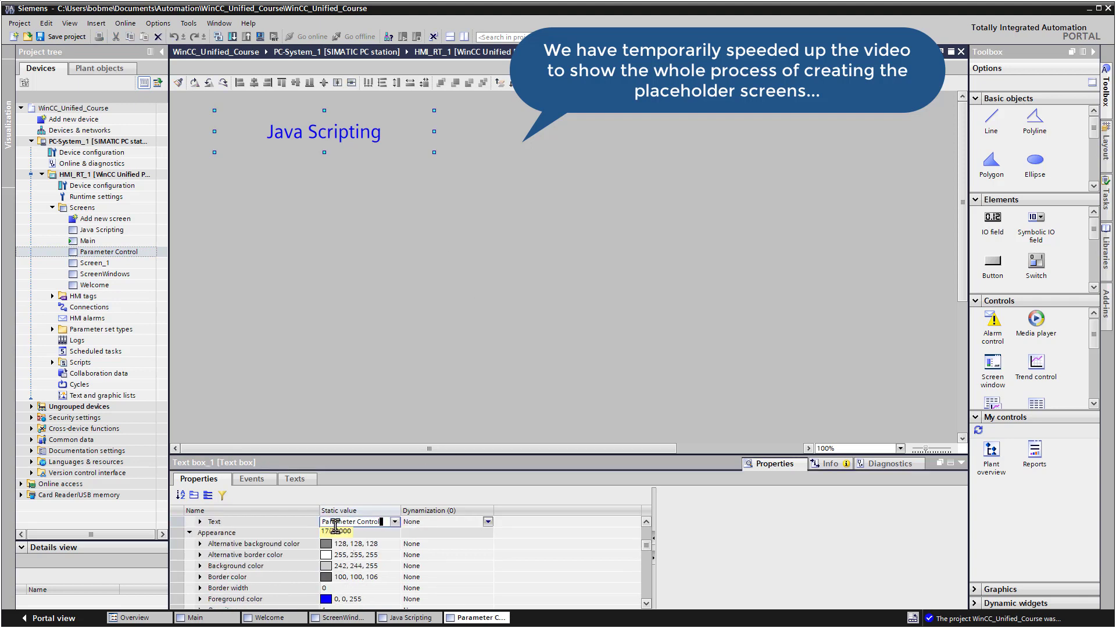
{"action": "key", "text": "Return"}
Duplicate the Parameter Control screen and name the copy 'Faceplates'.
{"action": "left_click", "coordinate": [109, 251]}
{"action": "key", "text": "ctrl+c"}
{"action": "key", "text": "ctrl+v"}
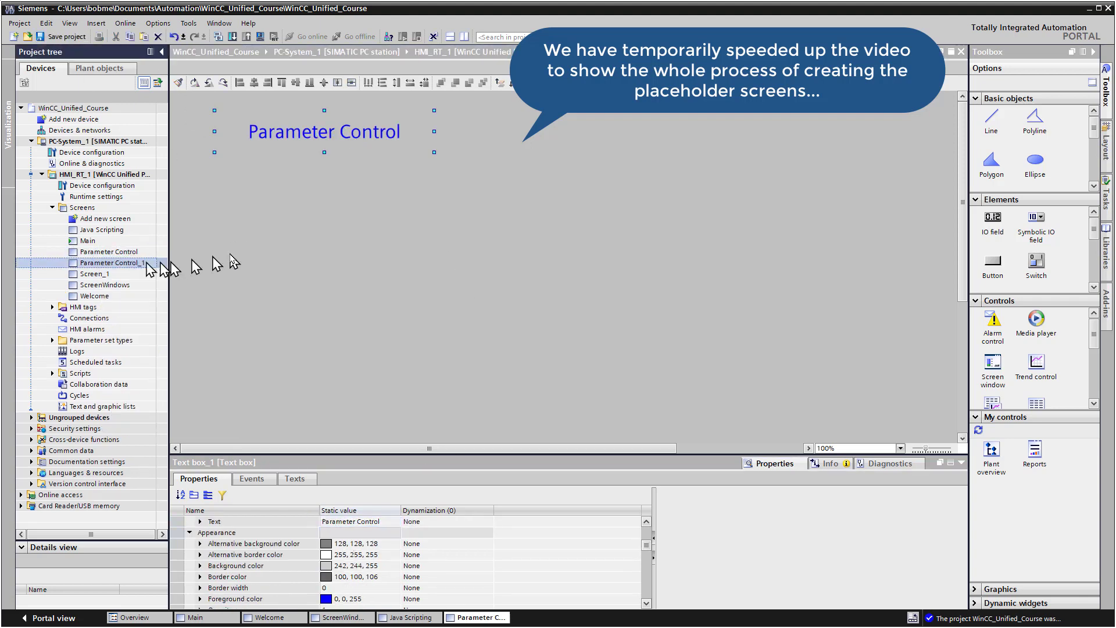
{"action": "key", "text": "F2"}
{"action": "type", "text": "Faceplates"}
{"action": "key", "text": "Return"}
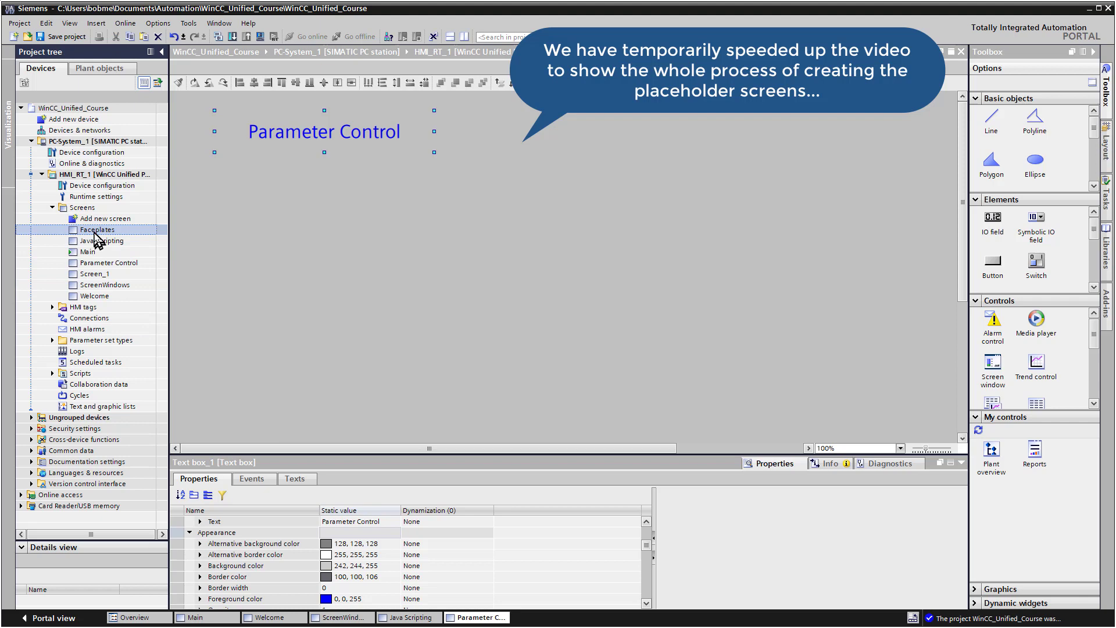
Set the Faceplates screen's title to 'Faceplates' in teal.
{"action": "double_click", "coordinate": [97, 230]}
{"action": "left_click", "coordinate": [349, 554]}
{"action": "type", "text": "Faceplates"}
{"action": "key", "text": "Return"}
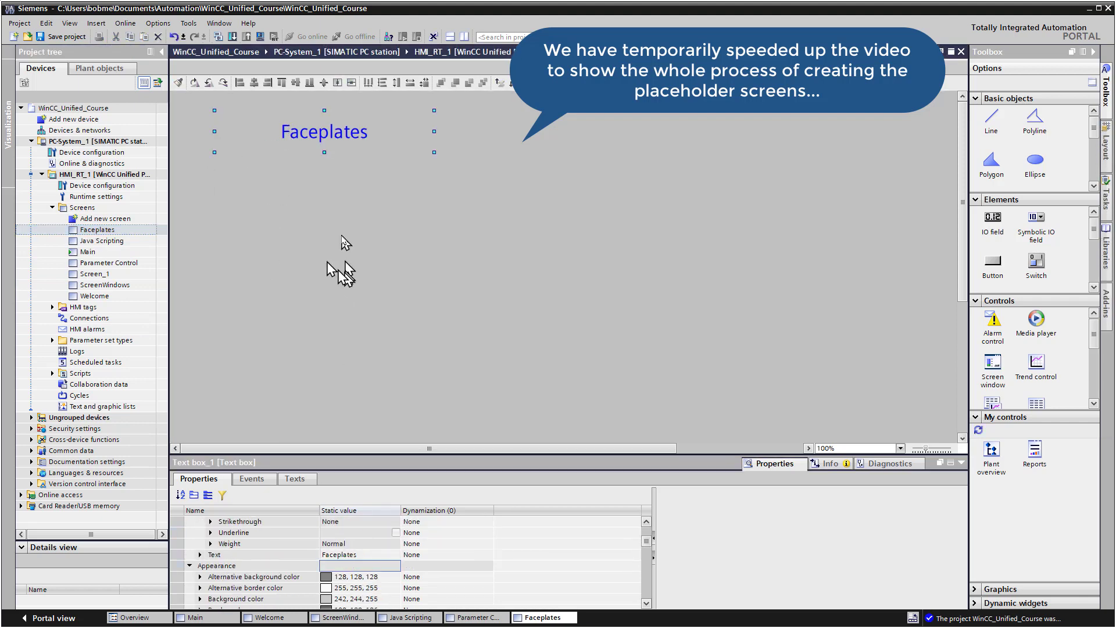
{"action": "left_click", "coordinate": [348, 566]}
{"action": "left_click", "coordinate": [381, 424]}
Copy and paste another screen and name it 'Plant Objects'.
{"action": "right_click", "coordinate": [139, 227]}
{"action": "left_click", "coordinate": [111, 251]}
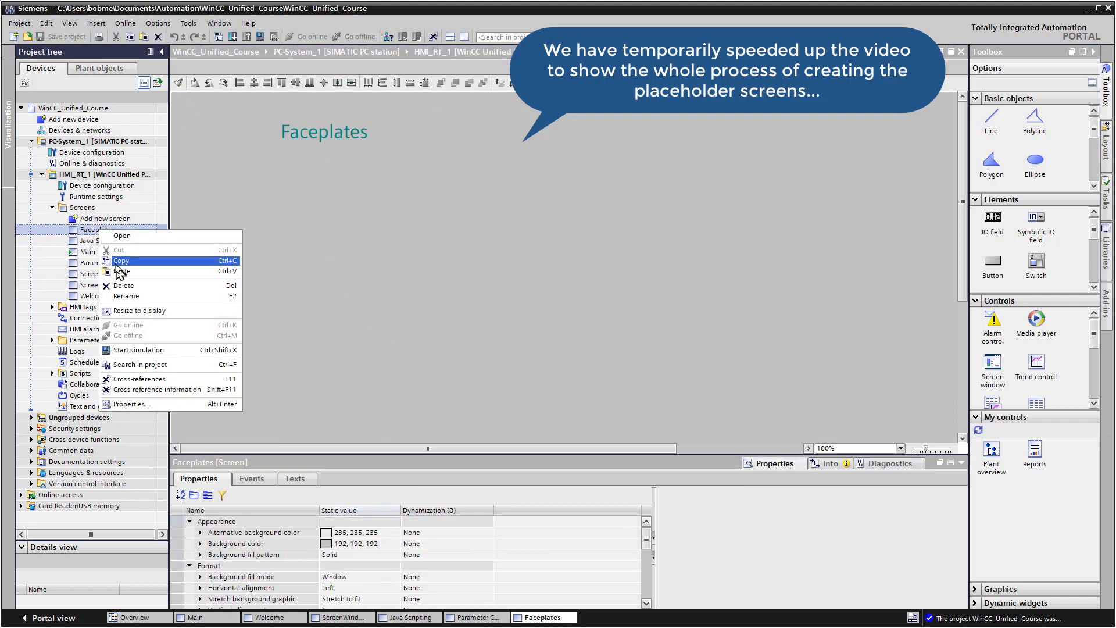
{"action": "right_click", "coordinate": [105, 270]}
{"action": "left_click", "coordinate": [114, 317]}
{"action": "key", "text": "F2"}
{"action": "type", "text": "Plant Objects"}
{"action": "key", "text": "Return"}
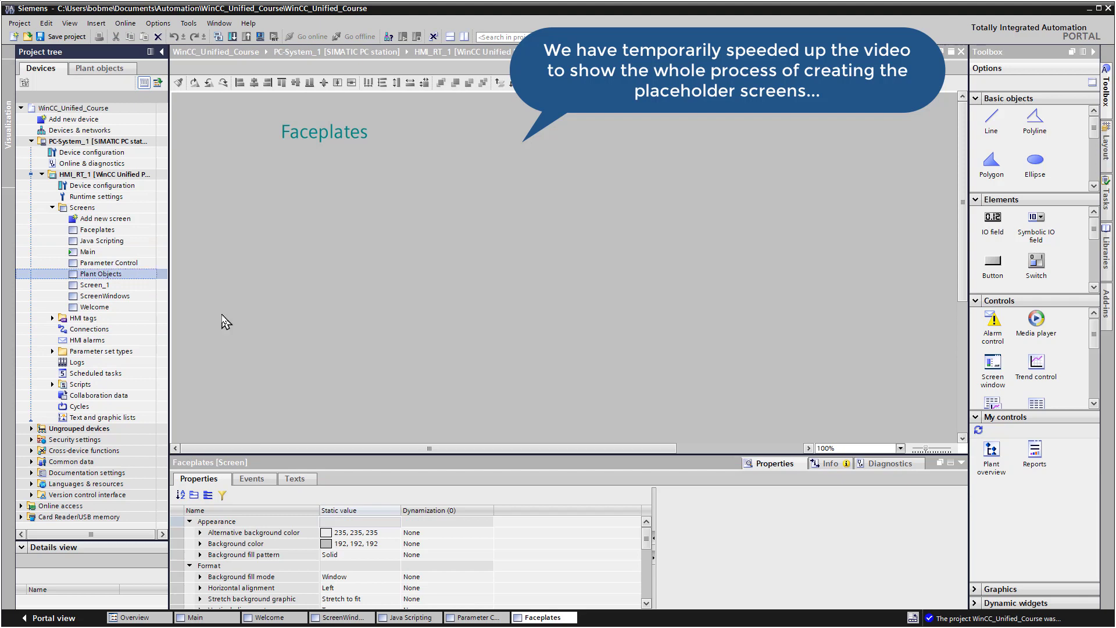
Set the Plant Objects screen's title to 'Plant Objects' in green.
{"action": "double_click", "coordinate": [98, 274]}
{"action": "left_click", "coordinate": [324, 131]}
{"action": "left_click", "coordinate": [349, 554]}
{"action": "type", "text": "Plant Objects"}
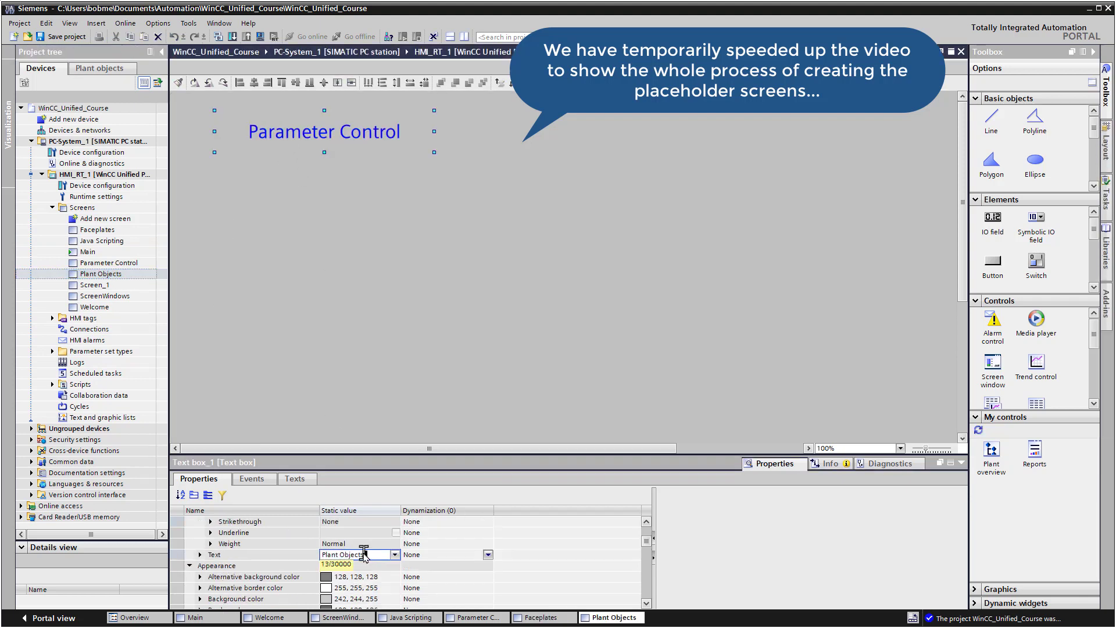
{"action": "key", "text": "Return"}
{"action": "scroll", "coordinate": [323, 568], "scroll_direction": "down", "scroll_amount": 5}
{"action": "left_click", "coordinate": [348, 598]}
{"action": "left_click", "coordinate": [523, 290]}
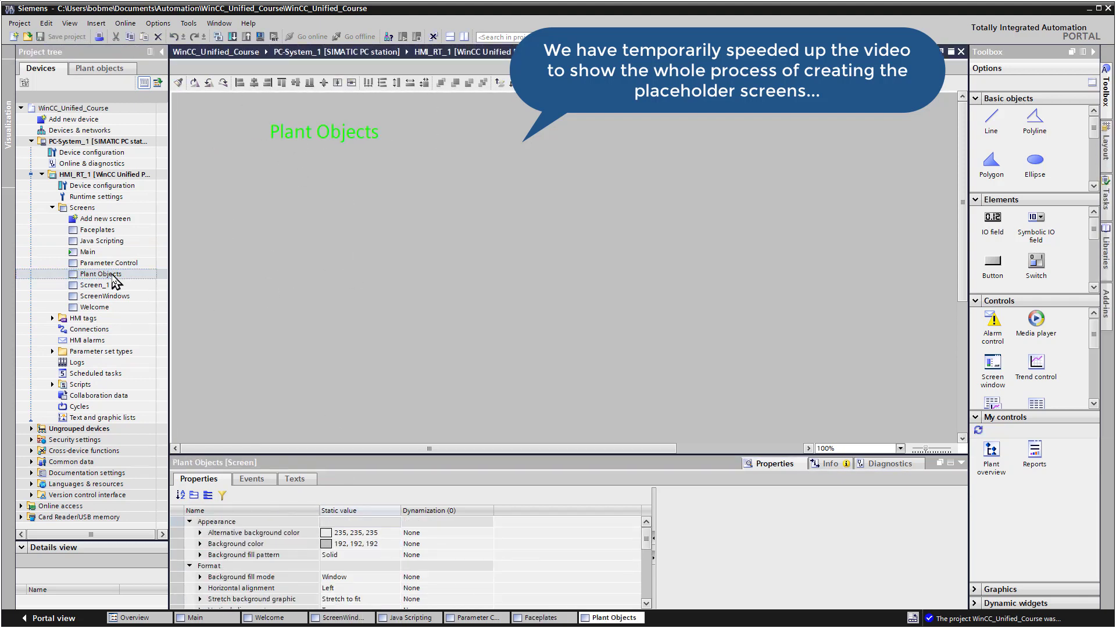
{"action": "left_click", "coordinate": [112, 274]}
Add a 'Performance Insight' screen copy and set its title text to 'Performance Insight'.
{"action": "left_click", "coordinate": [123, 274]}
{"action": "type", "text": "Performance Insight"}
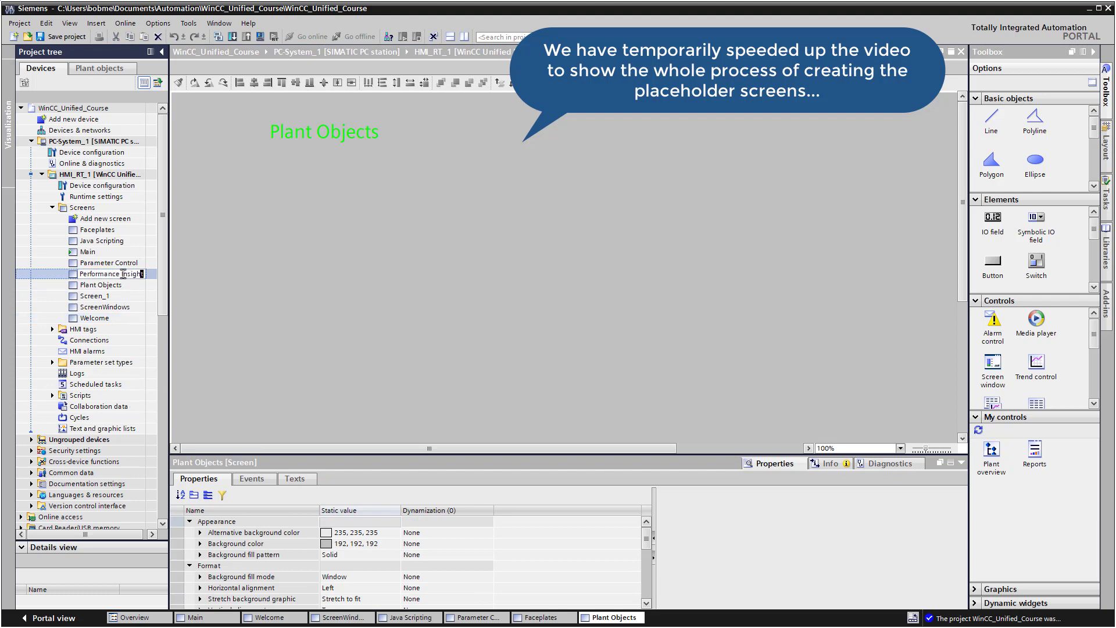
{"action": "key", "text": "Return"}
{"action": "double_click", "coordinate": [112, 274]}
{"action": "left_click", "coordinate": [324, 131]}
{"action": "scroll", "coordinate": [349, 547], "scroll_direction": "down", "scroll_amount": 3}
{"action": "left_click", "coordinate": [351, 554]}
{"action": "type", "text": "Performance"}
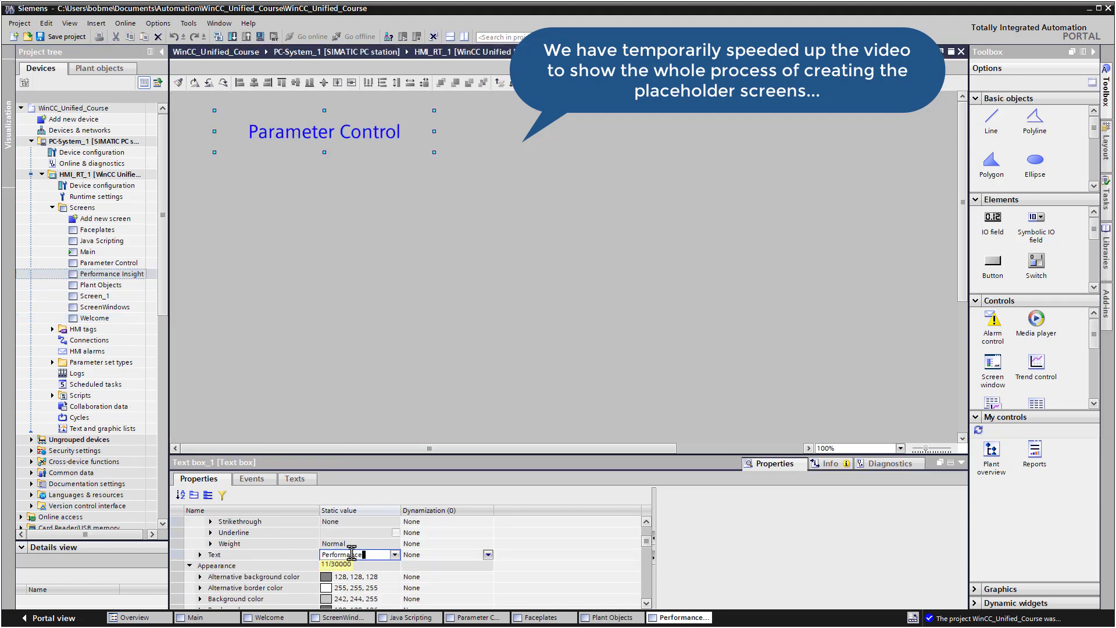
{"action": "type", "text": " Insight"}
{"action": "key", "text": "Return"}
Make the Performance Insight title purple and save the project.
{"action": "scroll", "coordinate": [324, 546], "scroll_direction": "down", "scroll_amount": 5}
{"action": "left_click", "coordinate": [354, 568]}
{"action": "left_click", "coordinate": [388, 568]}
{"action": "left_click", "coordinate": [362, 607]}
{"action": "left_click", "coordinate": [524, 290]}
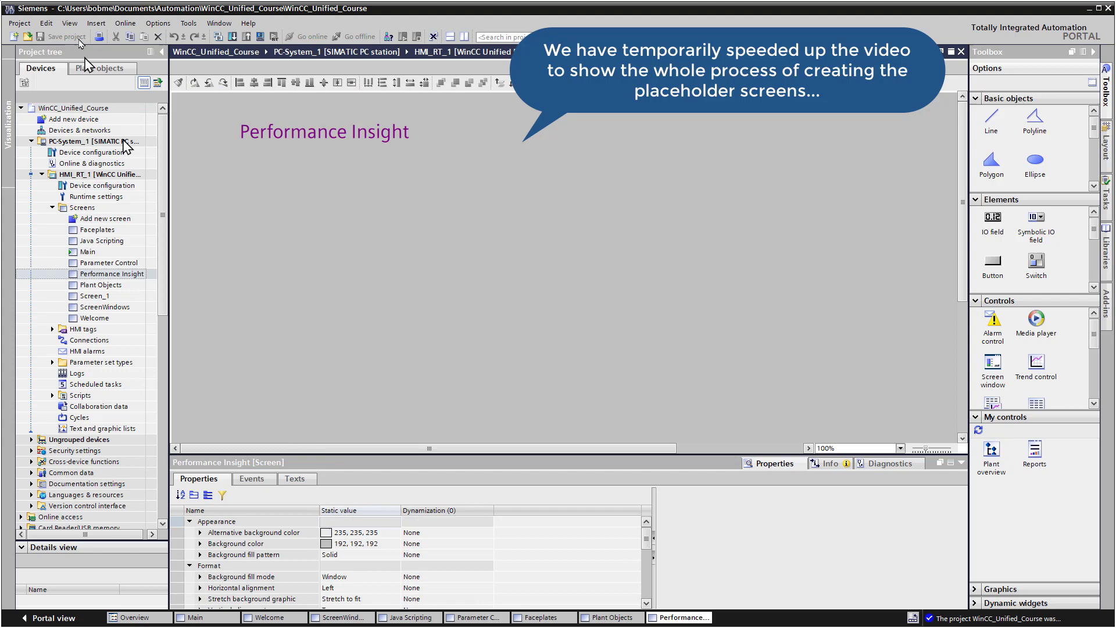
Copy and paste another screen and name it 'PI Shift Calendar'.
{"action": "right_click", "coordinate": [105, 263]}
{"action": "left_click", "coordinate": [128, 311]}
{"action": "right_click", "coordinate": [110, 273]}
{"action": "left_click", "coordinate": [134, 326]}
{"action": "type", "text": "PI Shift Calendar"}
{"action": "key", "text": "Return"}
Set the PI Shift Calendar title to 'Shift Calendar' in red and save.
{"action": "double_click", "coordinate": [111, 285]}
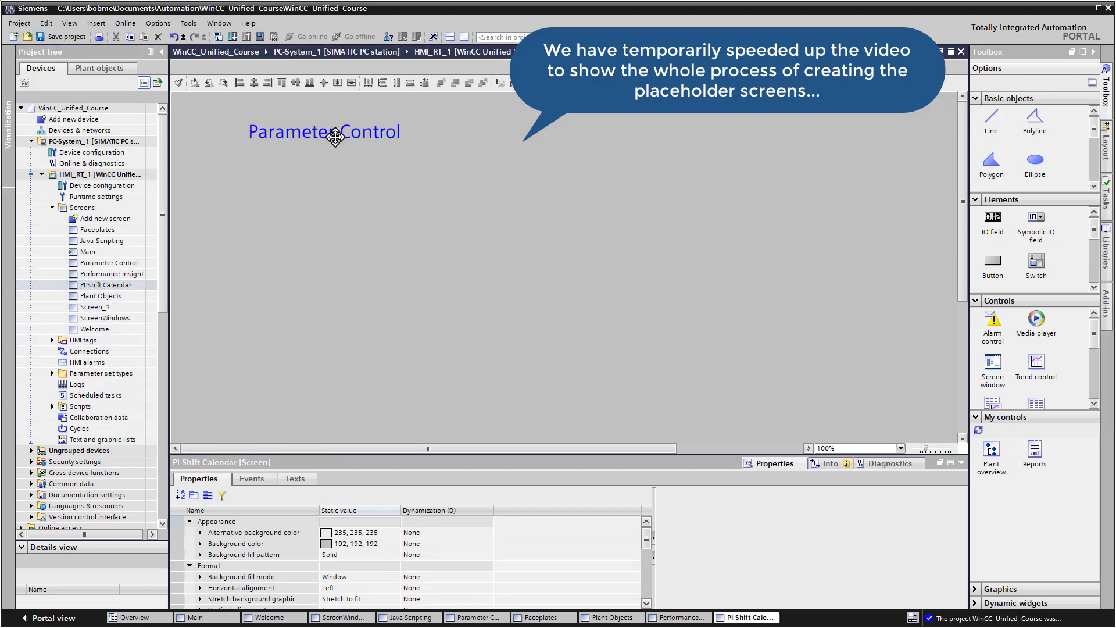
{"action": "left_click", "coordinate": [335, 137]}
{"action": "left_click", "coordinate": [351, 554]}
{"action": "type", "text": "Shift Calendar"}
{"action": "key", "text": "Return"}
{"action": "scroll", "coordinate": [381, 570], "scroll_direction": "down", "scroll_amount": 3}
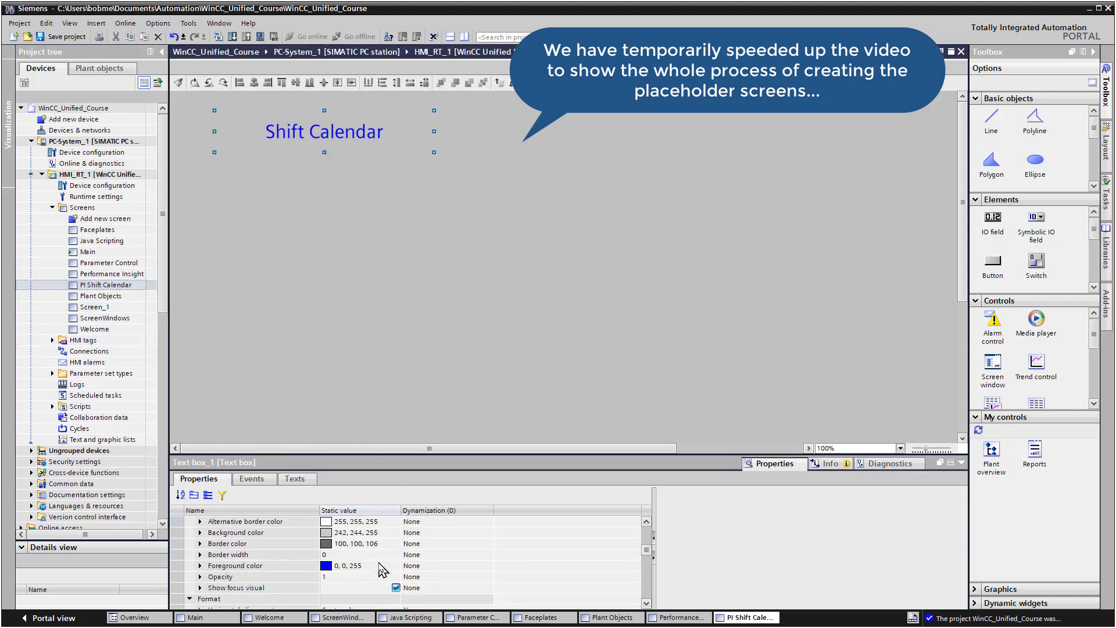
{"action": "left_click", "coordinate": [388, 565]}
{"action": "left_click", "coordinate": [343, 599]}
{"action": "left_click", "coordinate": [259, 180]}
{"action": "key", "text": "ctrl+s"}
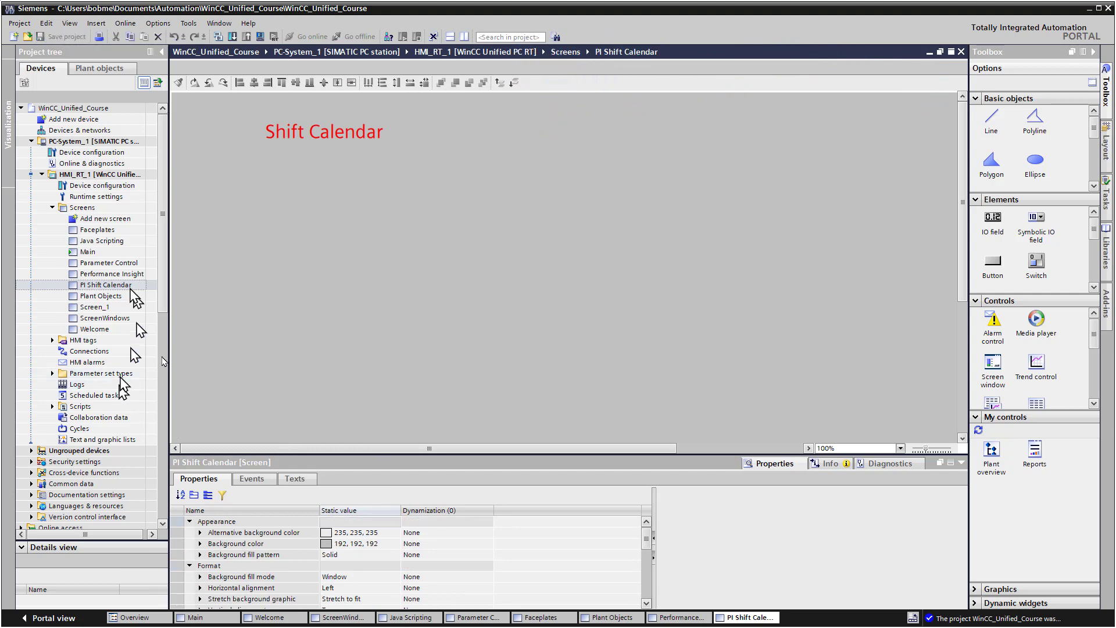
Rename the ScreenWindows screen entry to 'Screen Windows' by inserting a space.
{"action": "left_click", "coordinate": [208, 620]}
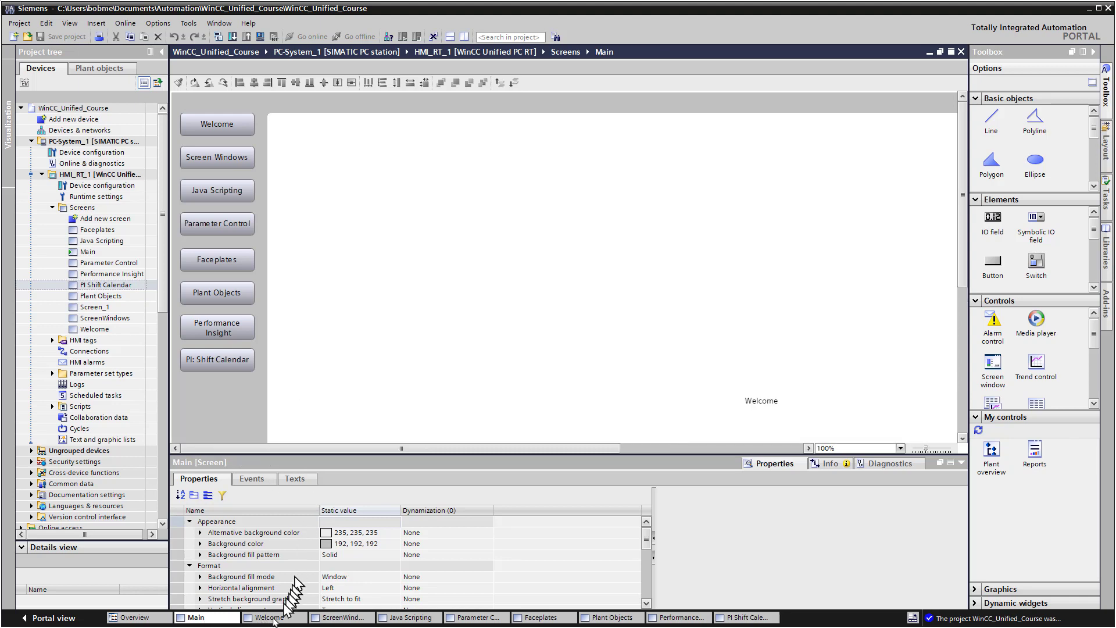
{"action": "left_click", "coordinate": [282, 619]}
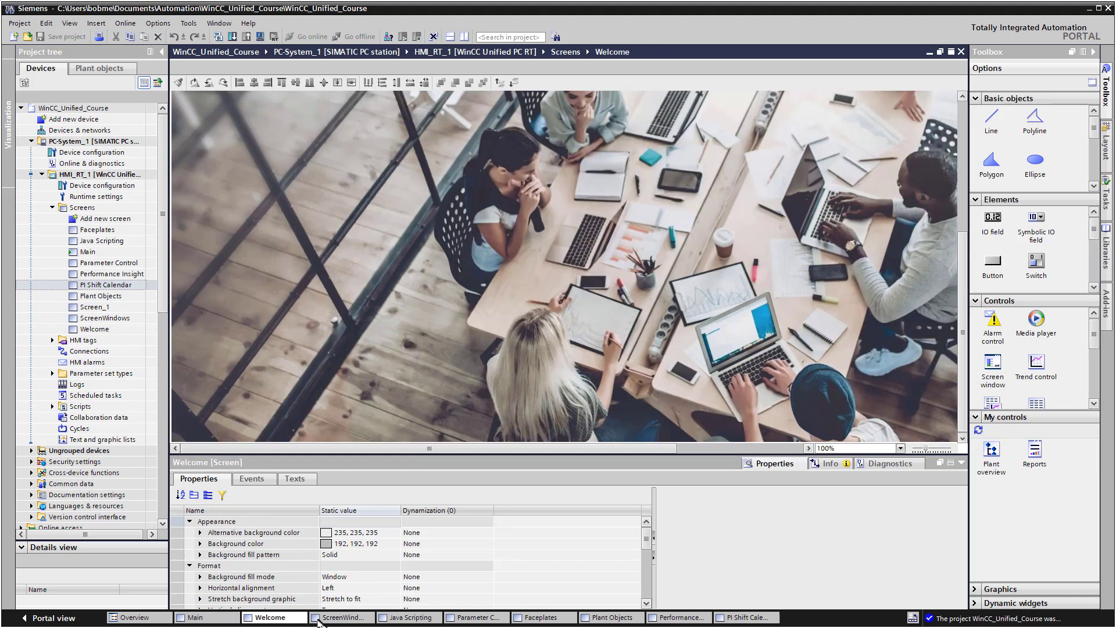
{"action": "left_click", "coordinate": [319, 620]}
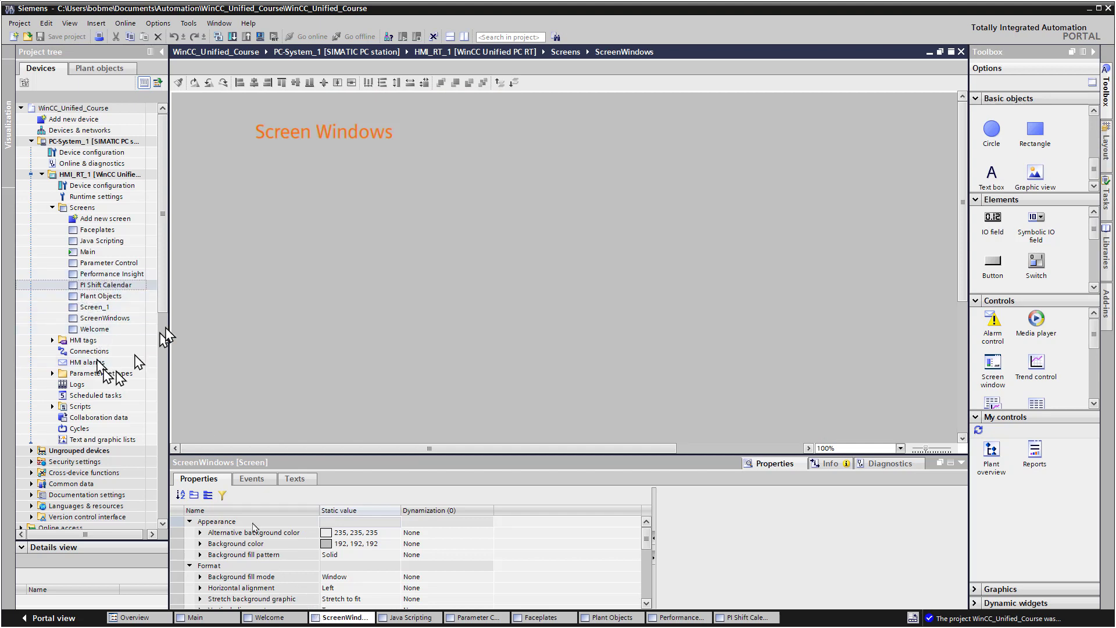
{"action": "left_click", "coordinate": [107, 318]}
{"action": "left_click", "coordinate": [107, 319]}
{"action": "left_click", "coordinate": [104, 319]}
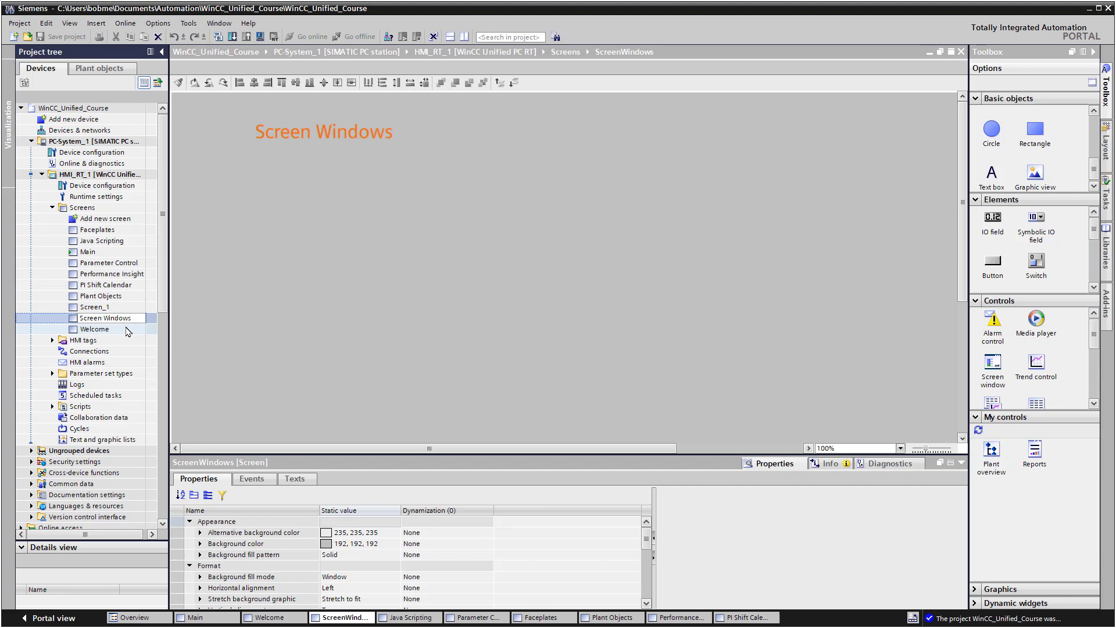
{"action": "key", "text": "Return"}
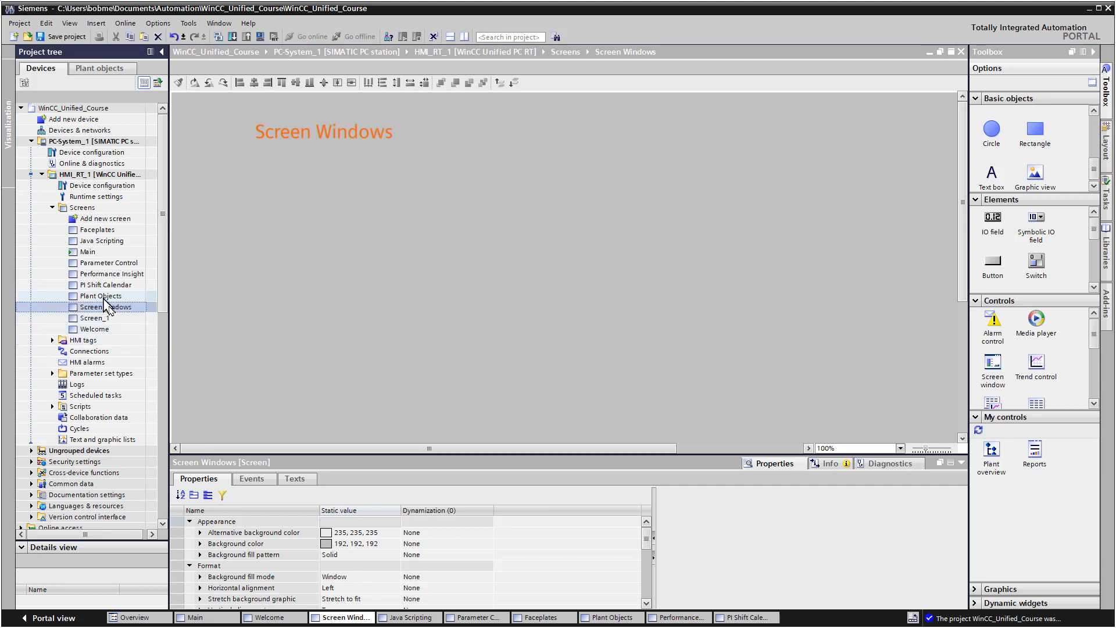
Review the Java Scripting, Parameter Control, Faceplates, Plant Objects, Performance Insight and PI Shift Calendar screens.
{"action": "left_click", "coordinate": [102, 286]}
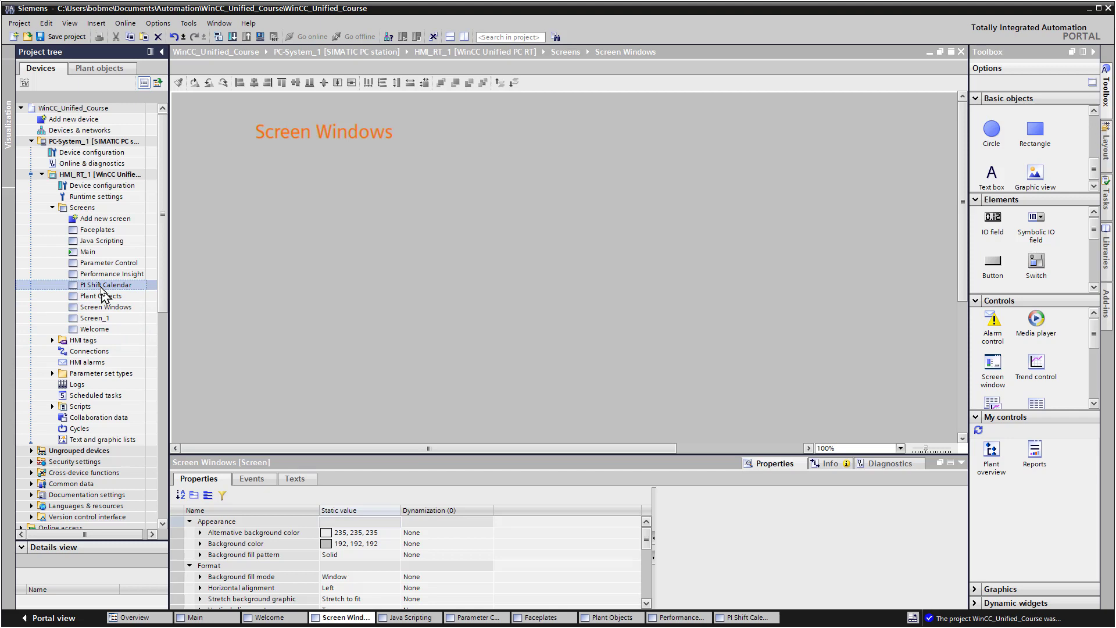
{"action": "left_click", "coordinate": [409, 618]}
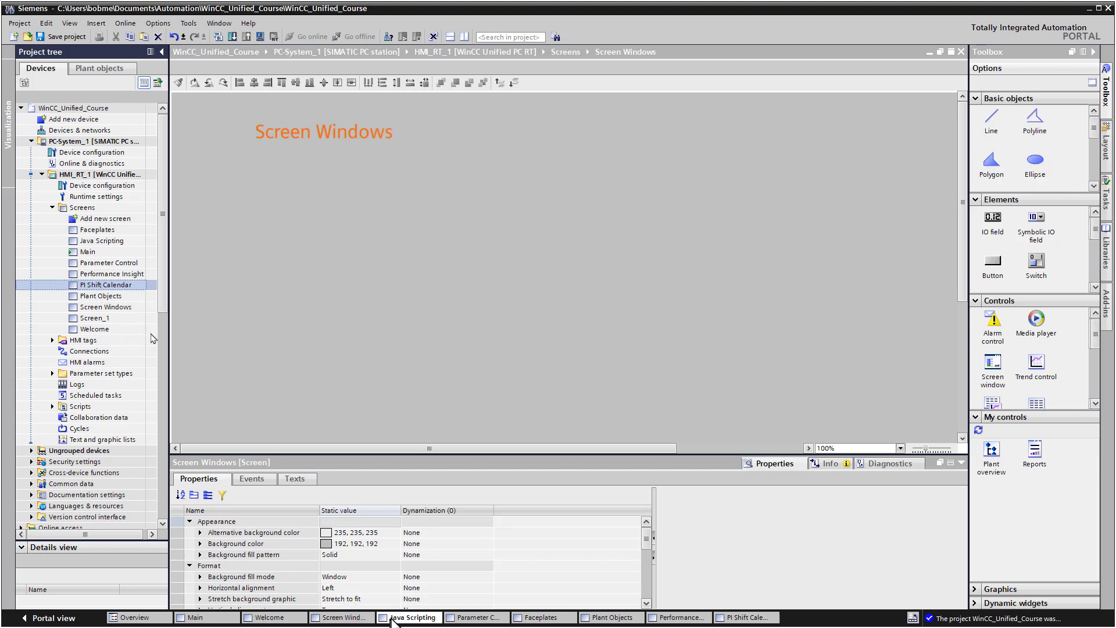
{"action": "left_click", "coordinate": [457, 619]}
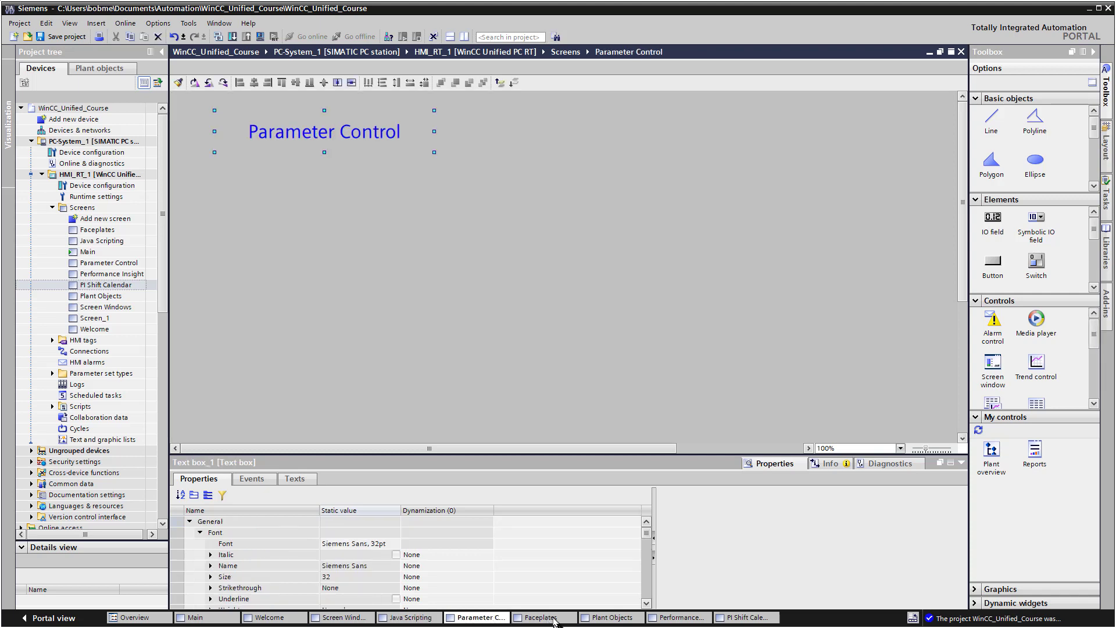
{"action": "left_click", "coordinate": [554, 620]}
{"action": "left_click", "coordinate": [608, 619]}
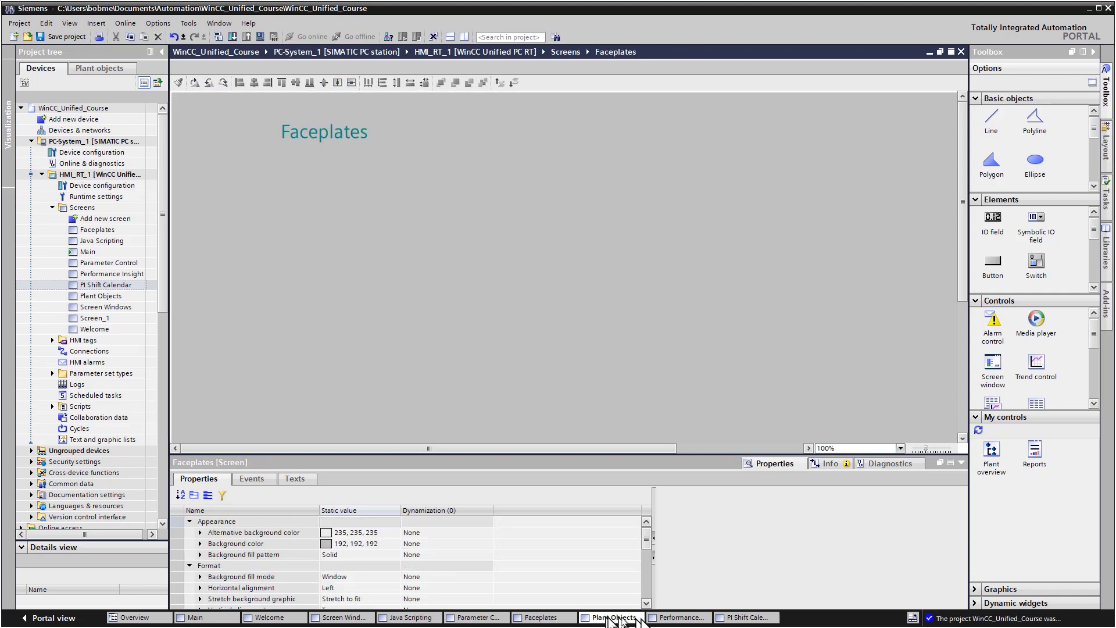
{"action": "left_click", "coordinate": [680, 620]}
{"action": "left_click", "coordinate": [747, 620]}
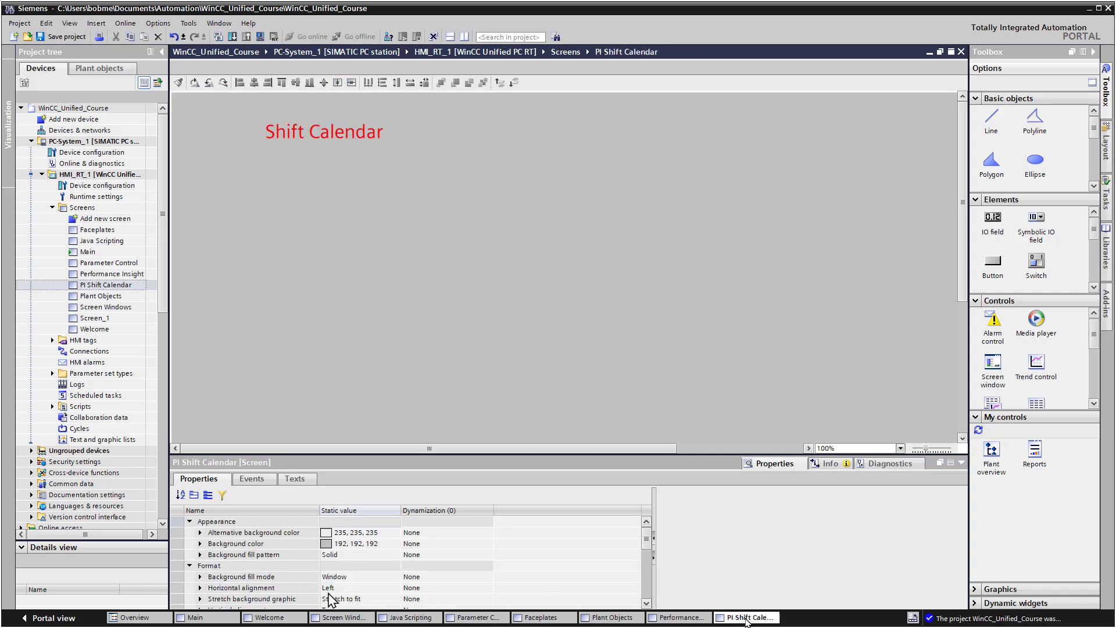
Open the Main screen from the project tree and drag elements into place on its canvas.
{"action": "double_click", "coordinate": [88, 252]}
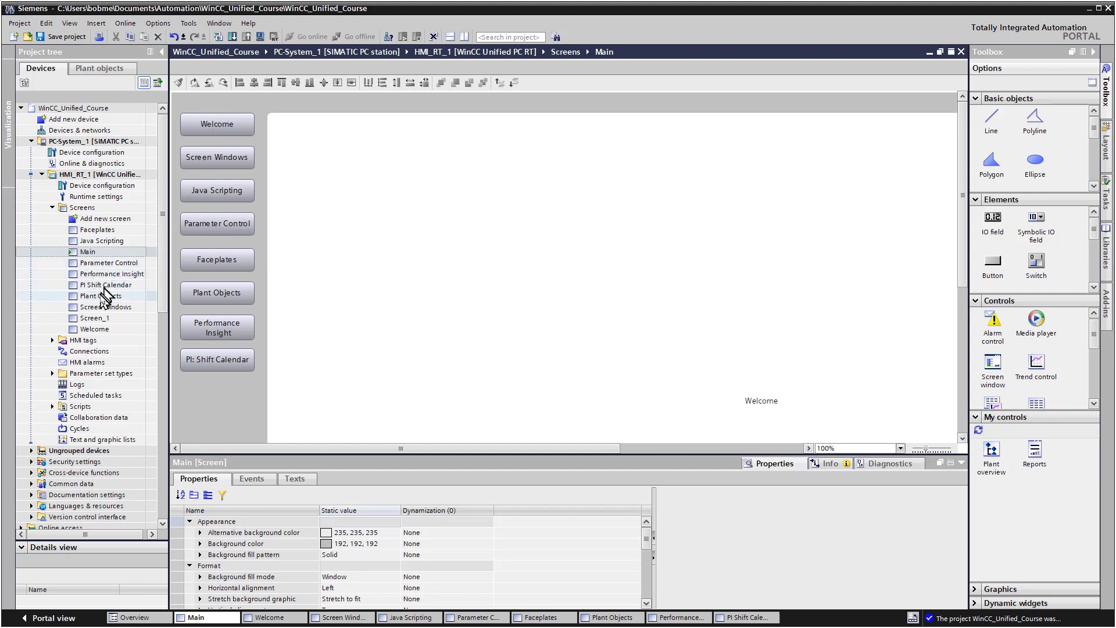
{"action": "left_click_drag", "start_coordinate": [102, 299], "coordinate": [767, 359]}
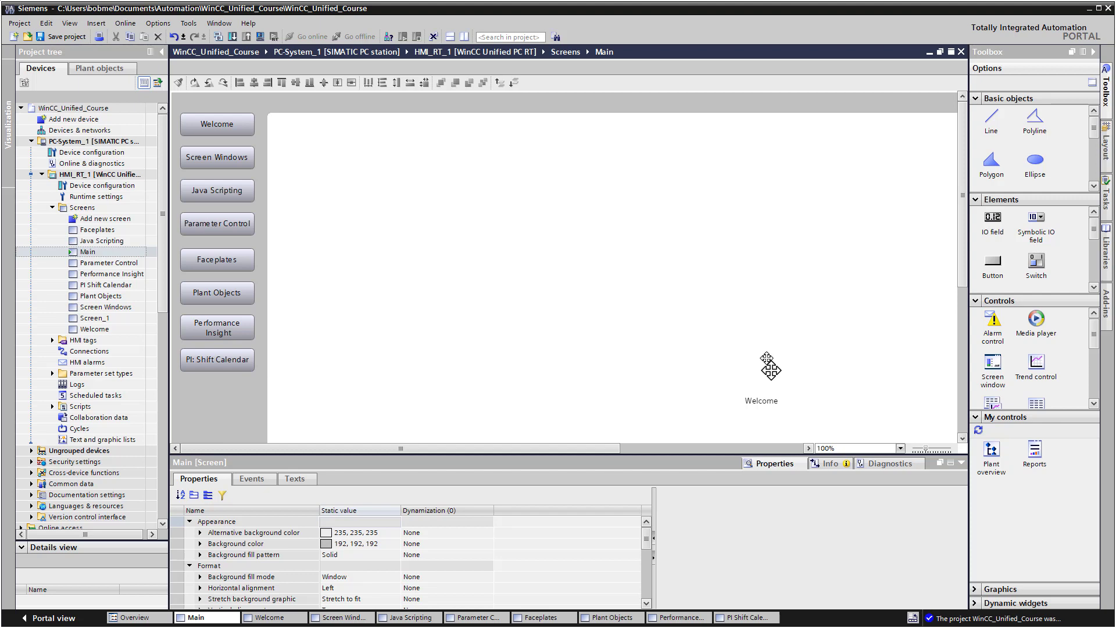
{"action": "left_click_drag", "start_coordinate": [770, 366], "coordinate": [307, 165]}
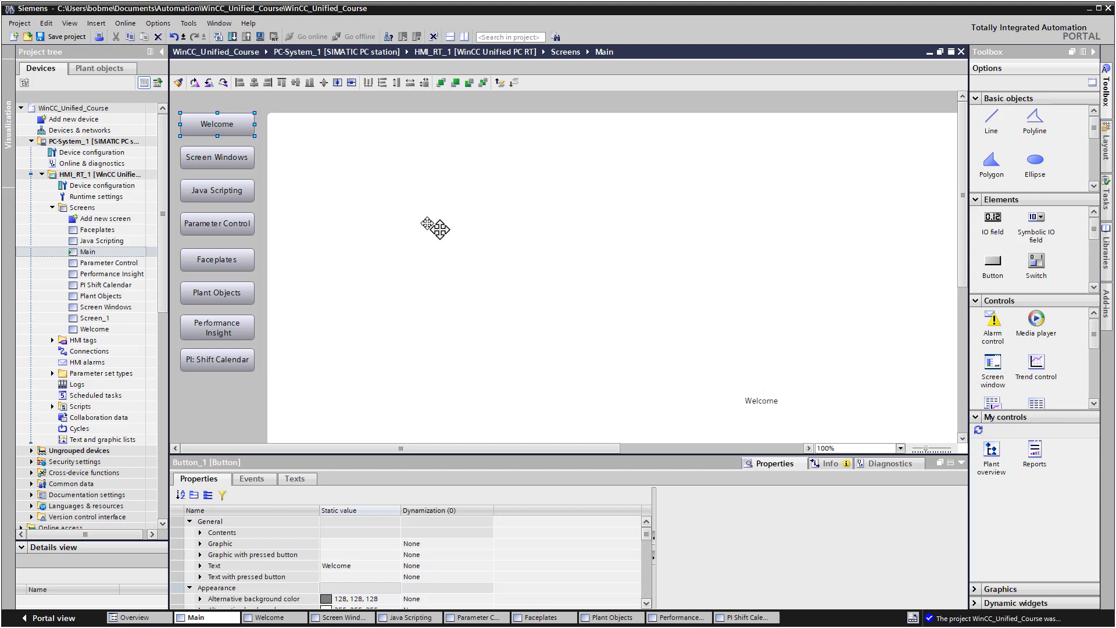
Select the Welcome button and pick its 'Click left mouse button' event to add a function.
{"action": "left_click", "coordinate": [247, 157]}
{"action": "left_click", "coordinate": [235, 127]}
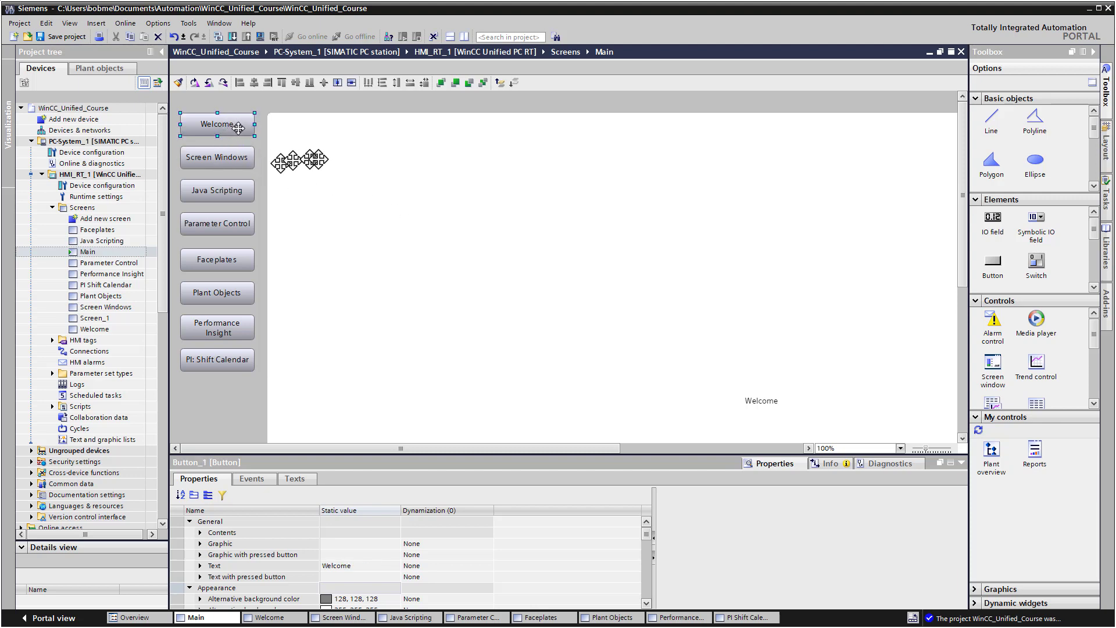
{"action": "left_click_drag", "start_coordinate": [265, 455], "coordinate": [264, 388]}
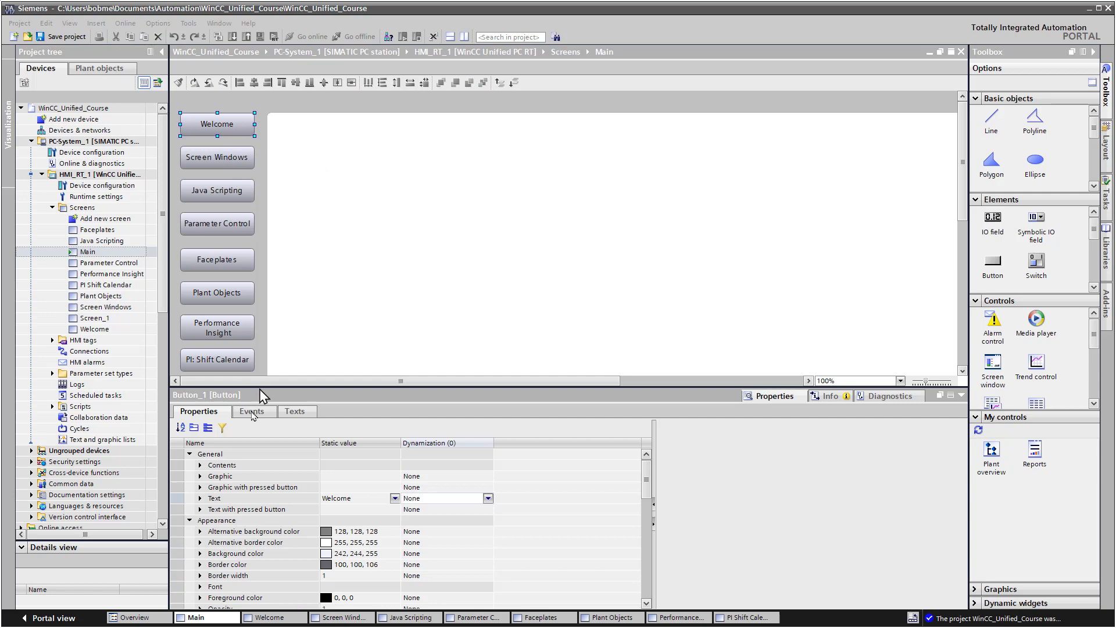
{"action": "left_click", "coordinate": [252, 411]}
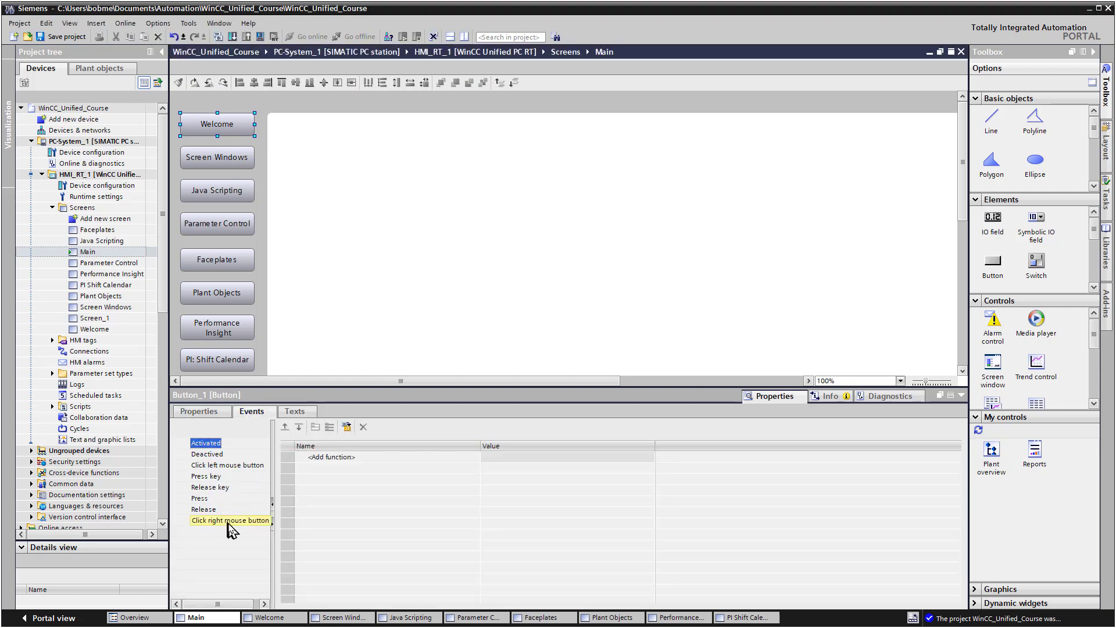
{"action": "left_click", "coordinate": [220, 465]}
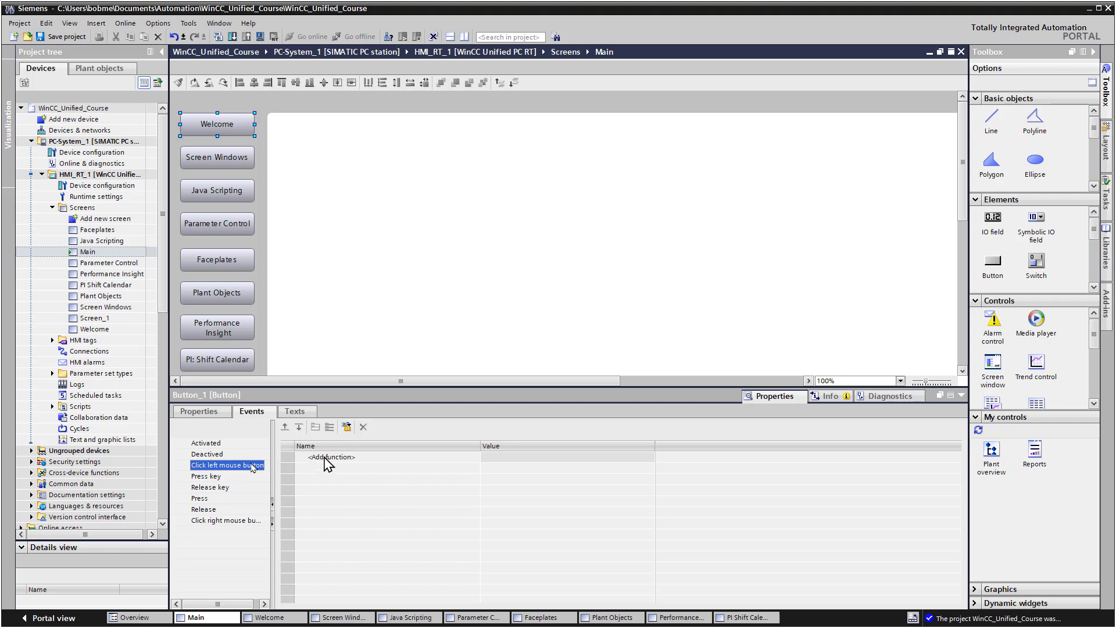
{"action": "left_click", "coordinate": [343, 459]}
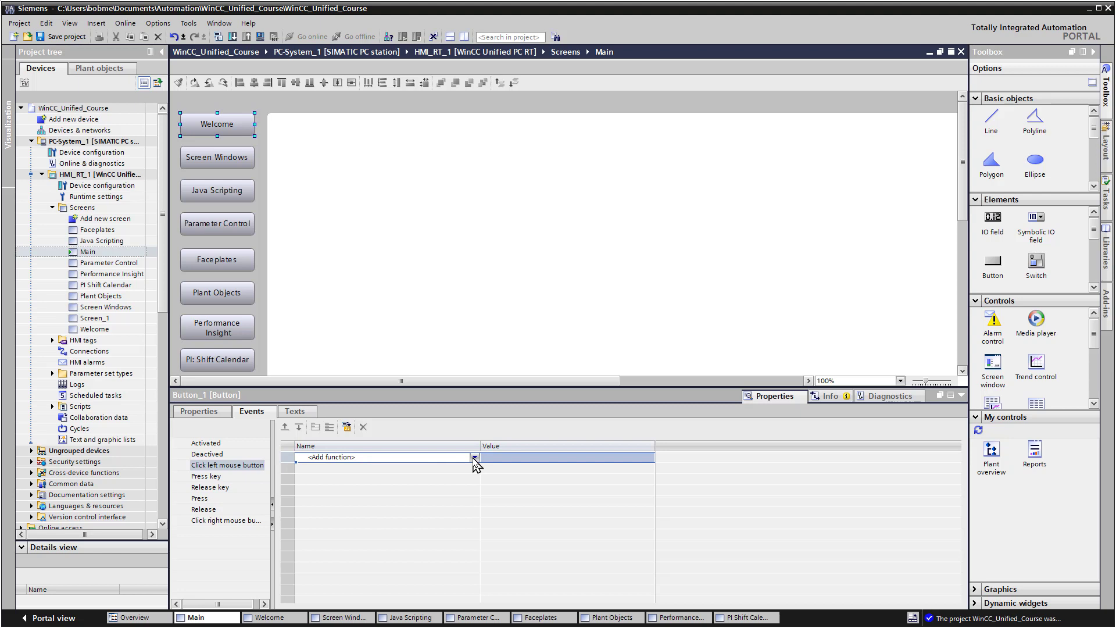
Add the ChangeScreen system function from the Screen category to the left-click event.
{"action": "left_click", "coordinate": [474, 459]}
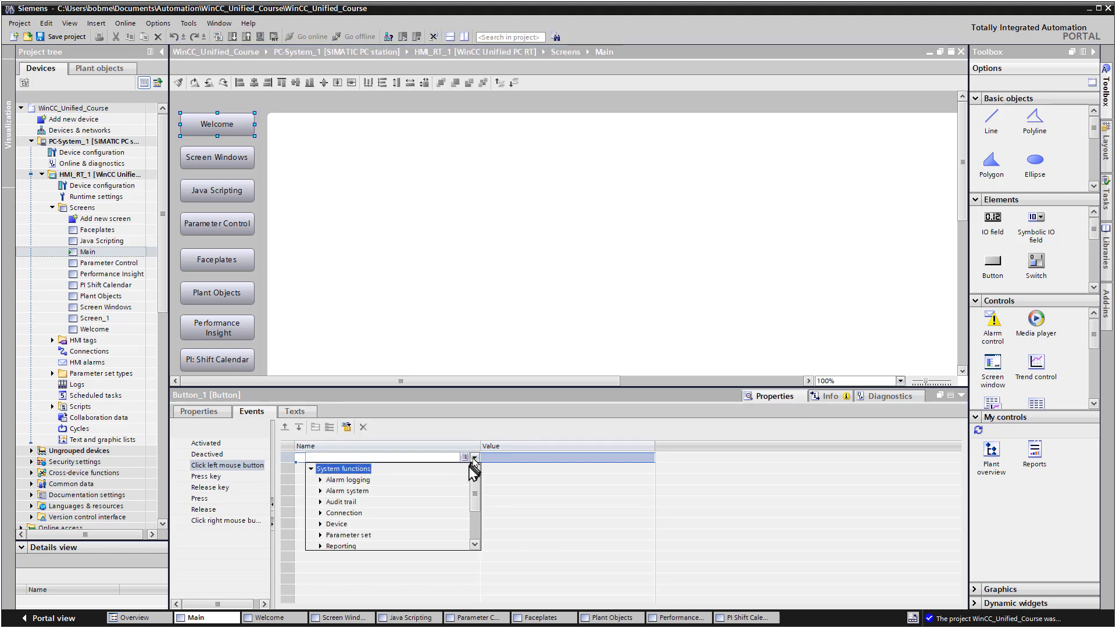
{"action": "scroll", "coordinate": [447, 493], "scroll_direction": "down", "scroll_amount": 1}
{"action": "scroll", "coordinate": [445, 494], "scroll_direction": "up", "scroll_amount": 1}
{"action": "scroll", "coordinate": [444, 494], "scroll_direction": "down", "scroll_amount": 1}
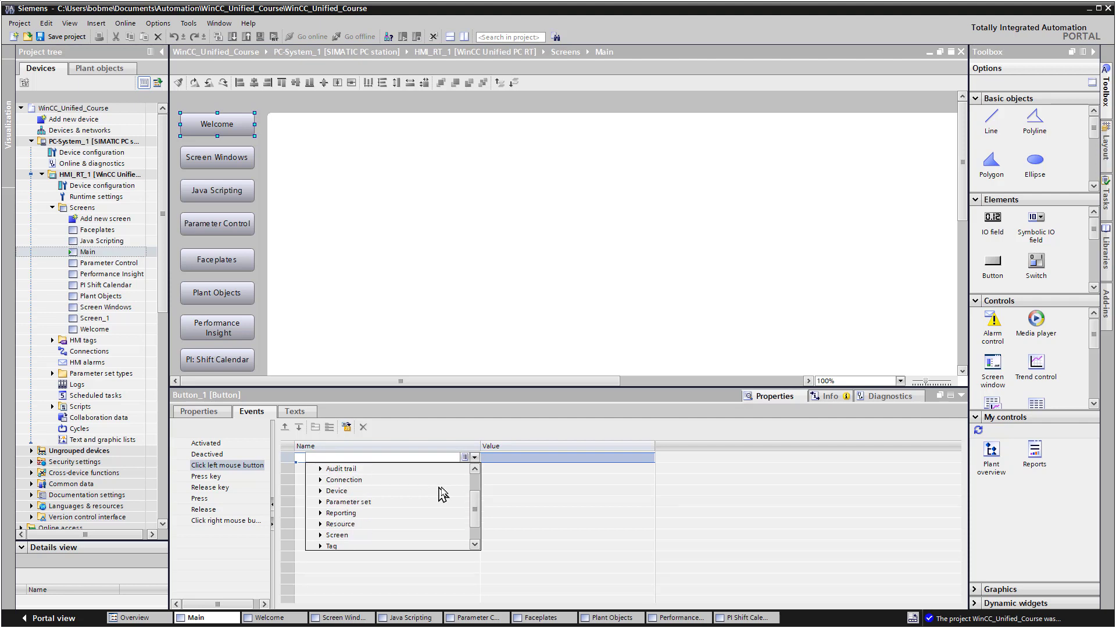
{"action": "scroll", "coordinate": [444, 494], "scroll_direction": "down", "scroll_amount": 1}
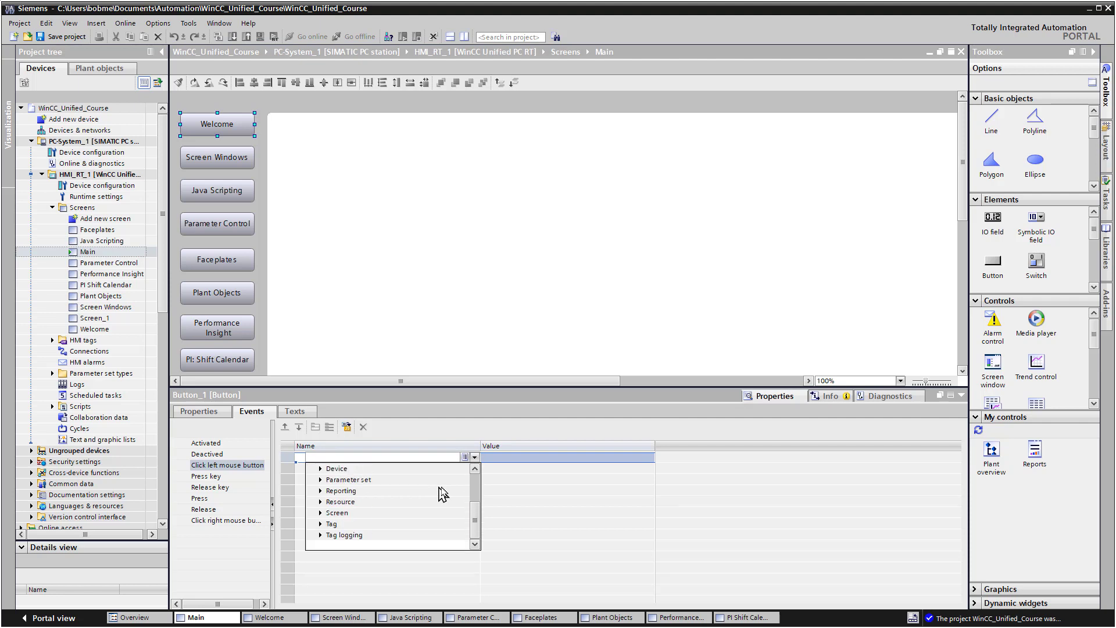
{"action": "double_click", "coordinate": [355, 516]}
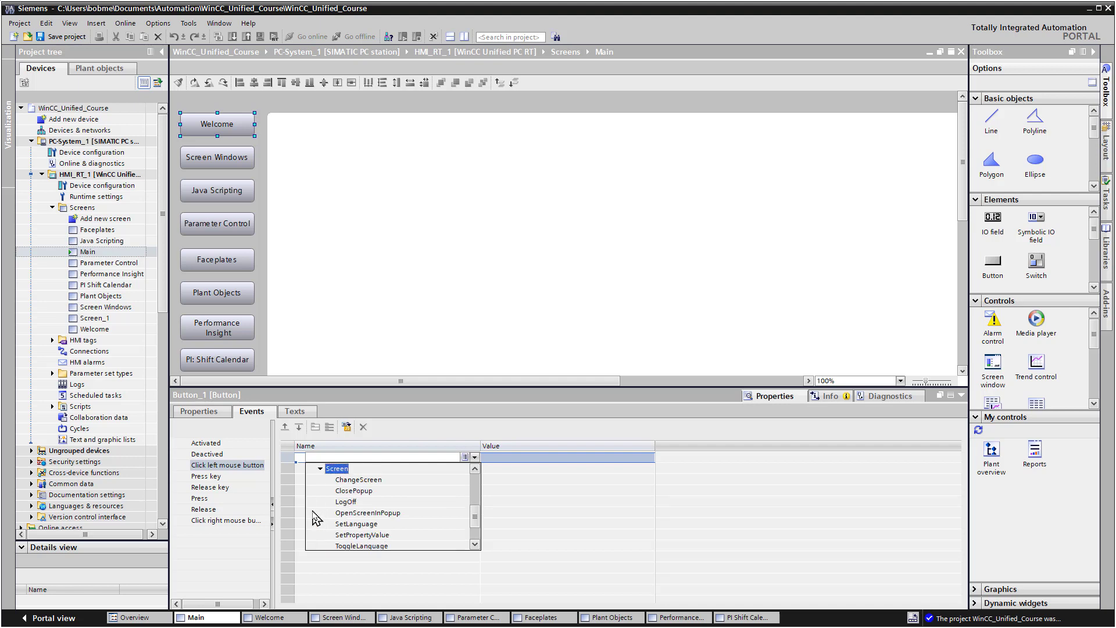
{"action": "left_click", "coordinate": [411, 490]}
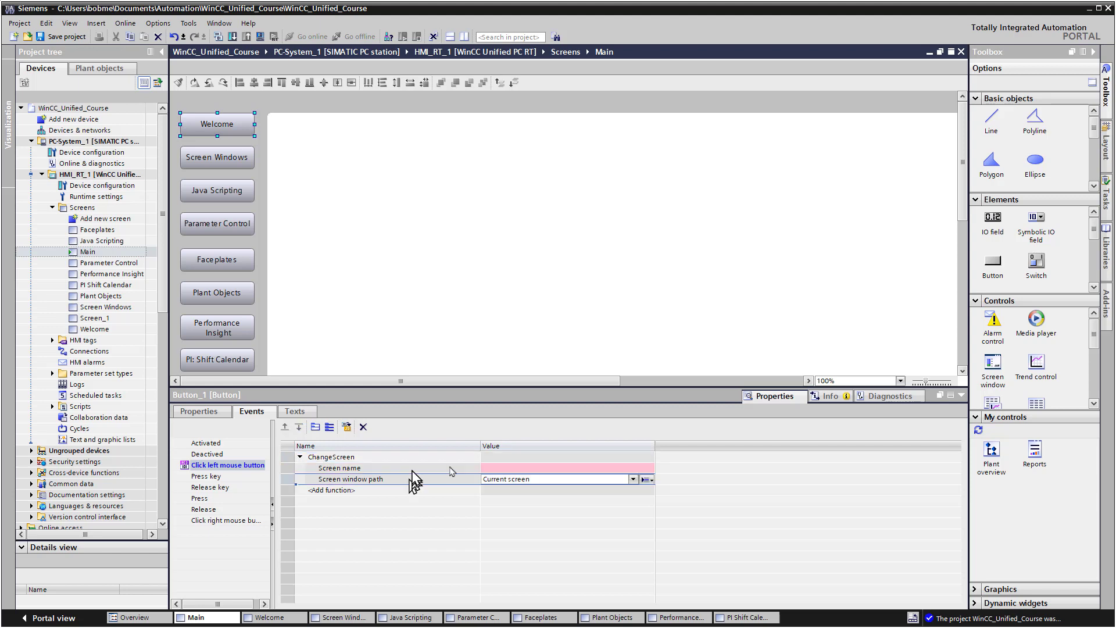
Set ChangeScreen's Screen name parameter to Welcome.
{"action": "left_click", "coordinate": [491, 469]}
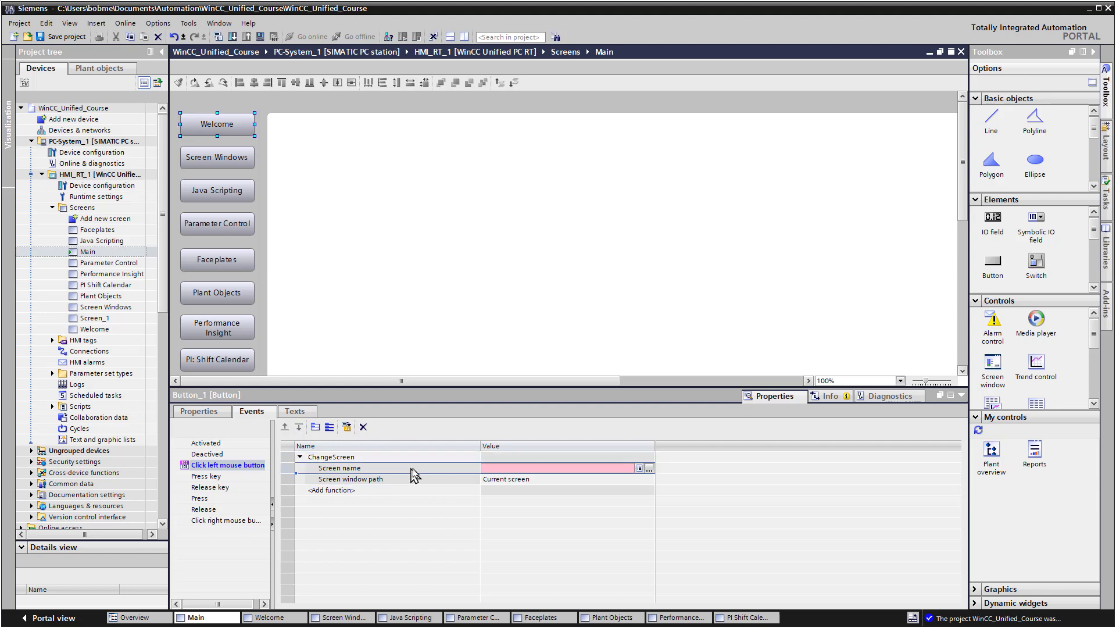
{"action": "left_click", "coordinate": [651, 469]}
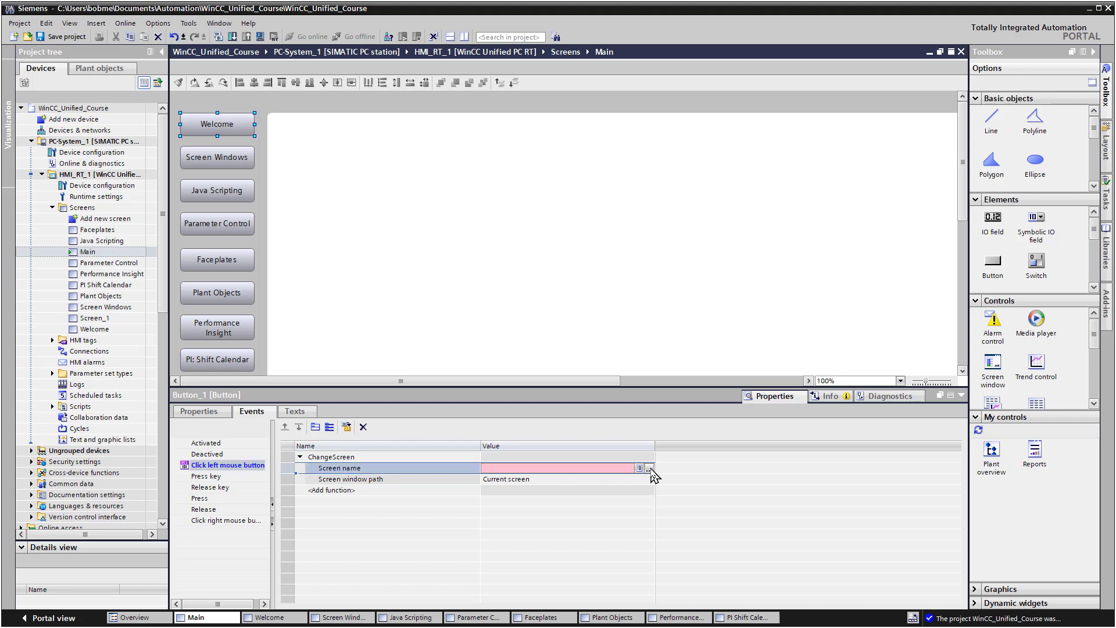
{"action": "left_click", "coordinate": [651, 470]}
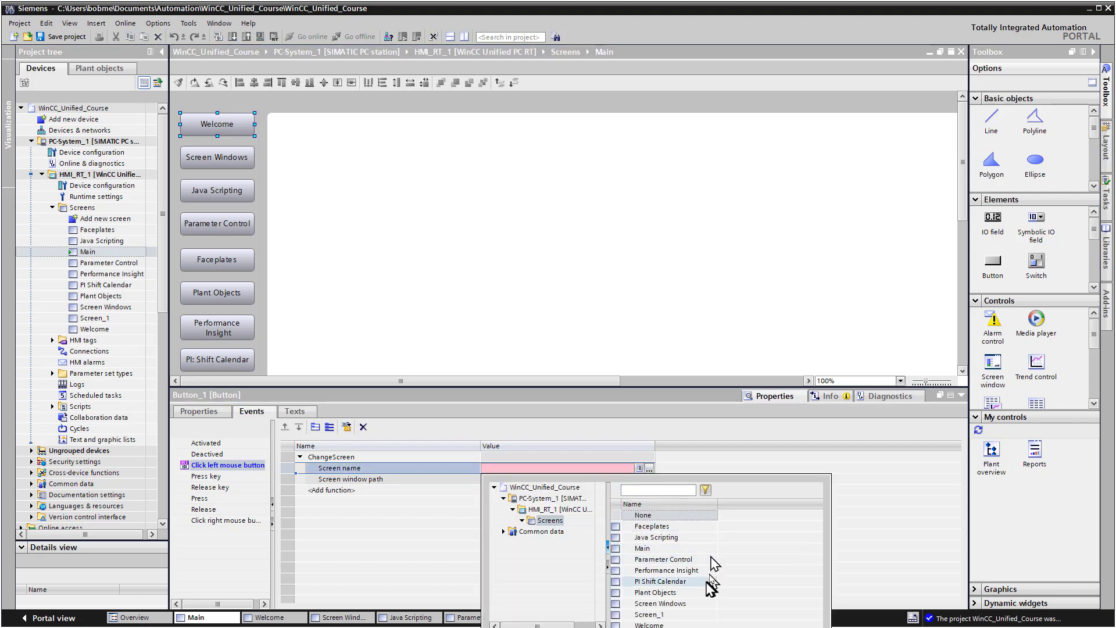
{"action": "left_click", "coordinate": [666, 624]}
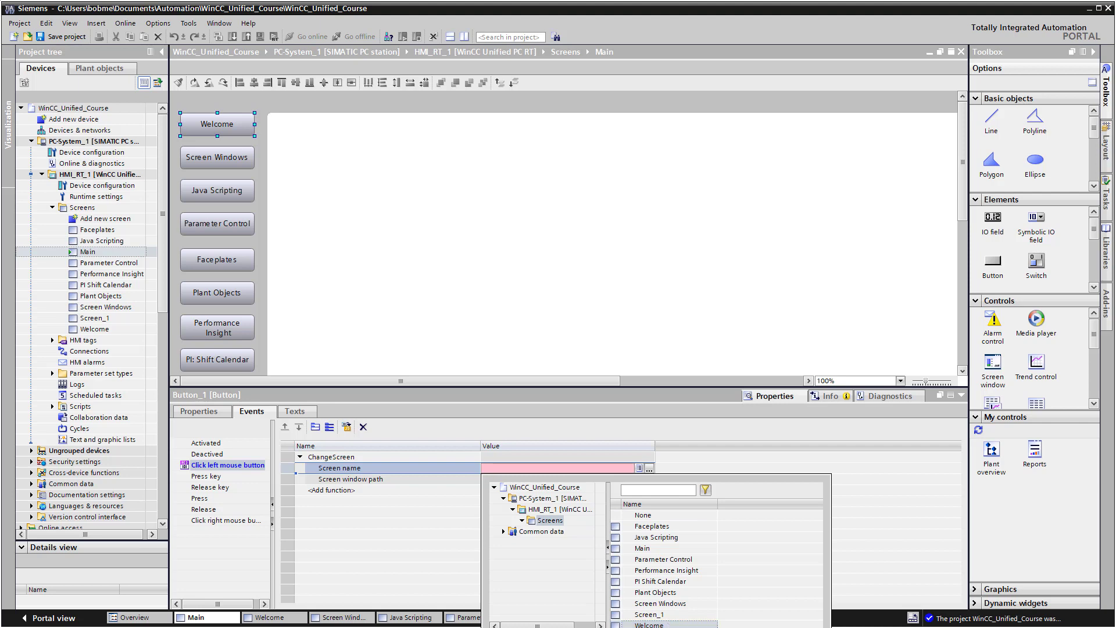
{"action": "double_click", "coordinate": [666, 624]}
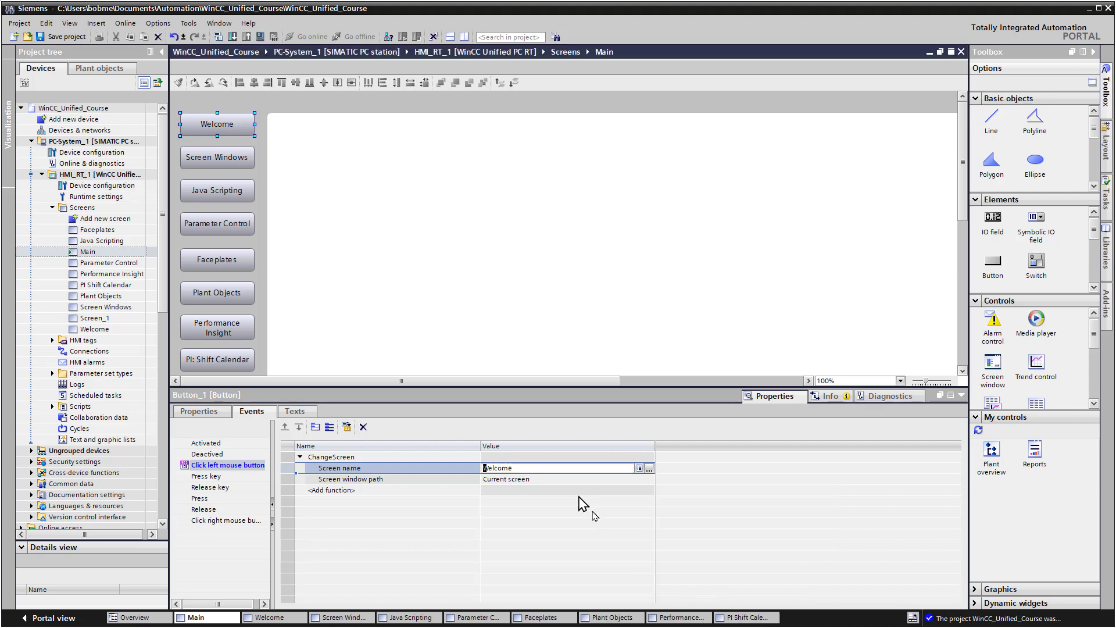
Set the Screen window path as a String value of scrnwMainDisplayWindow.
{"action": "left_click", "coordinate": [340, 480]}
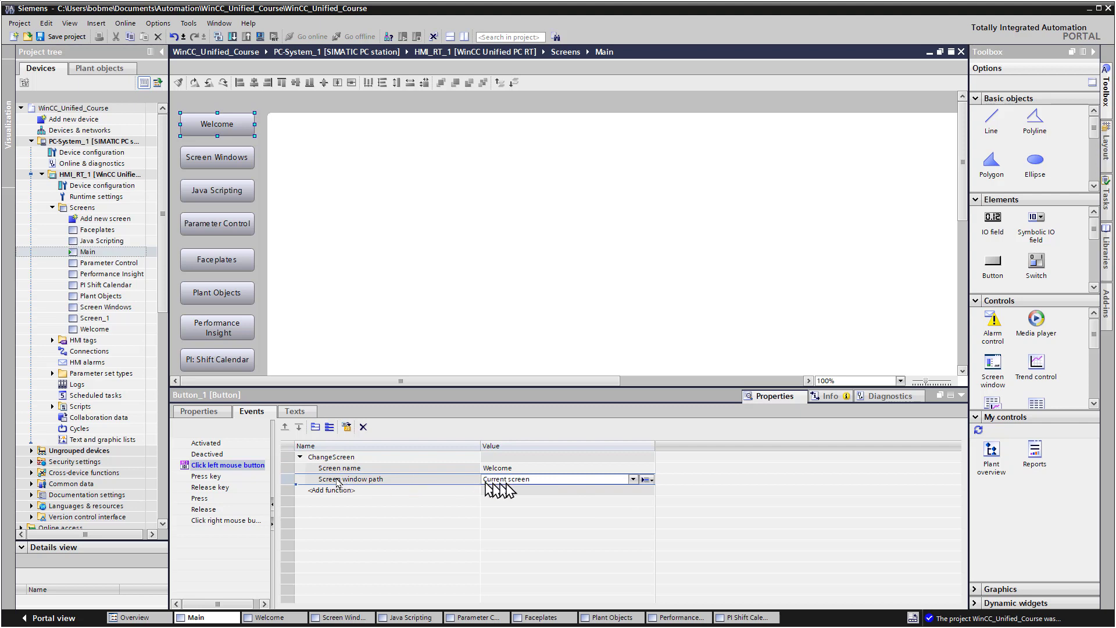
{"action": "left_click", "coordinate": [635, 480]}
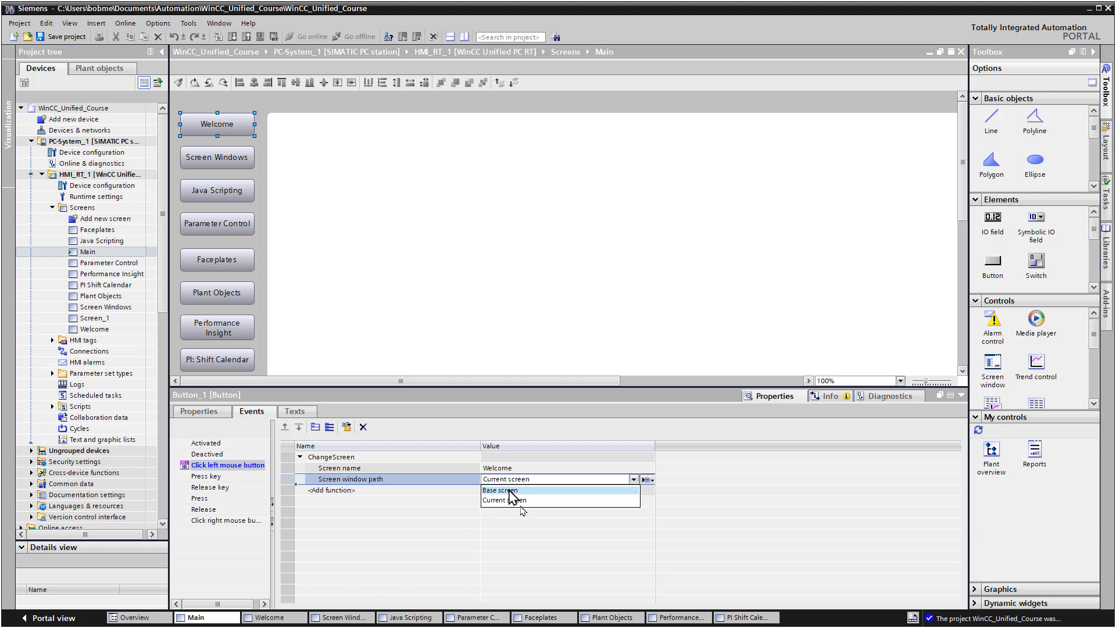
{"action": "left_click", "coordinate": [504, 500]}
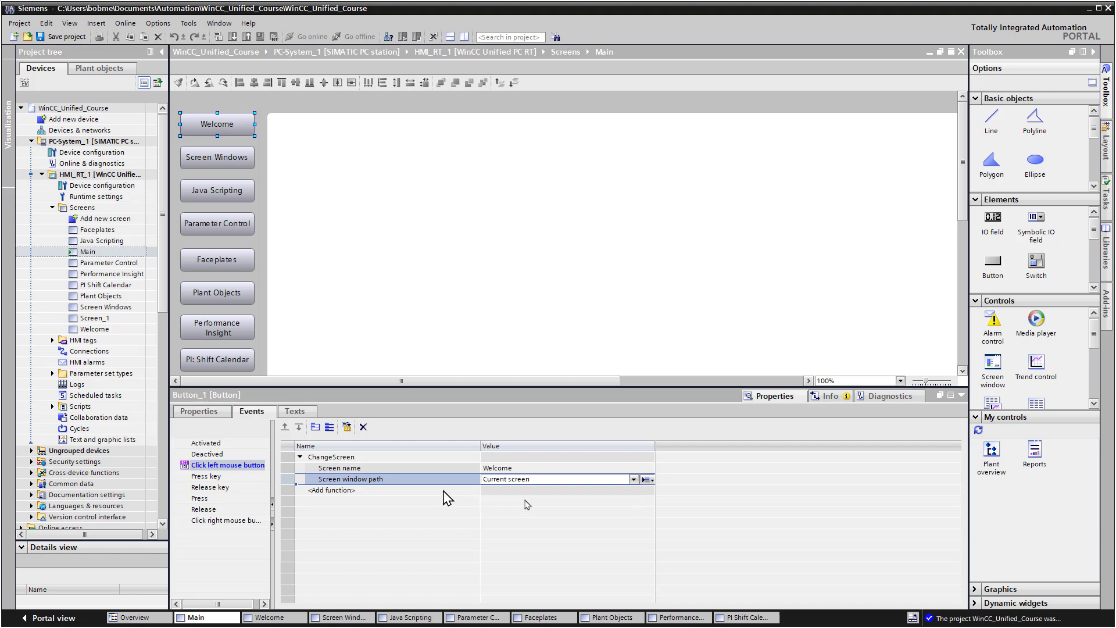
{"action": "left_click", "coordinate": [648, 480]}
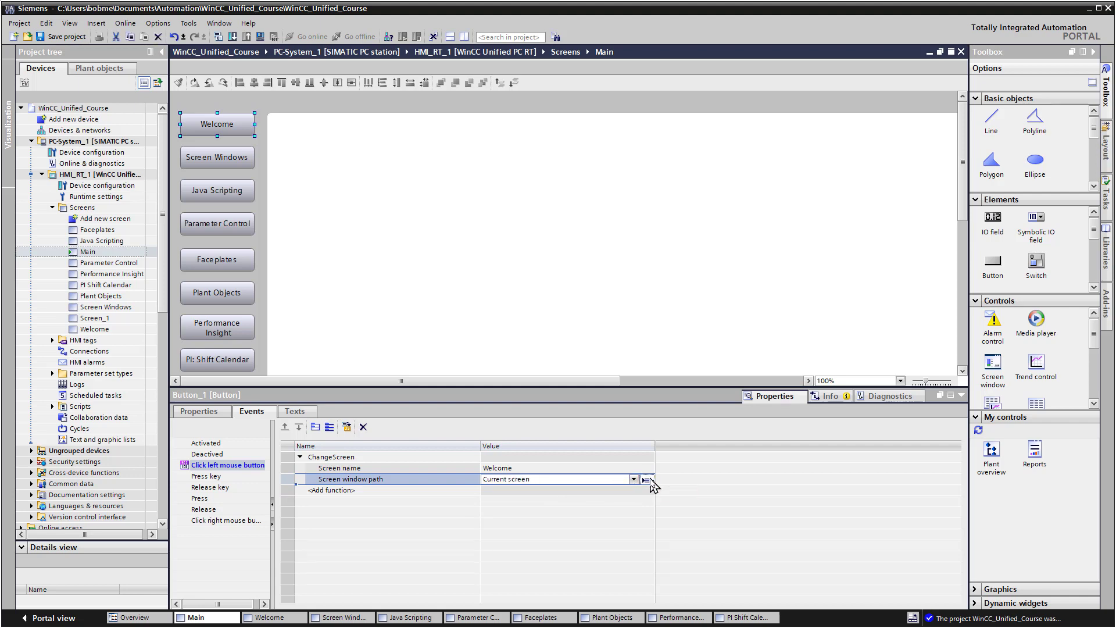
{"action": "left_click", "coordinate": [647, 480]}
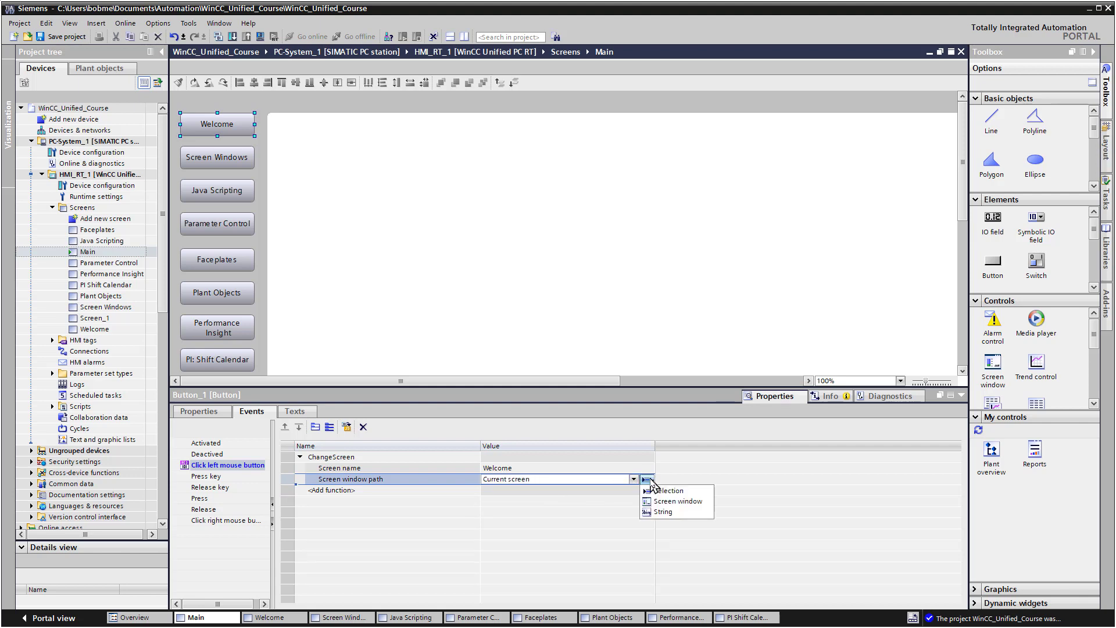
{"action": "left_click", "coordinate": [666, 512]}
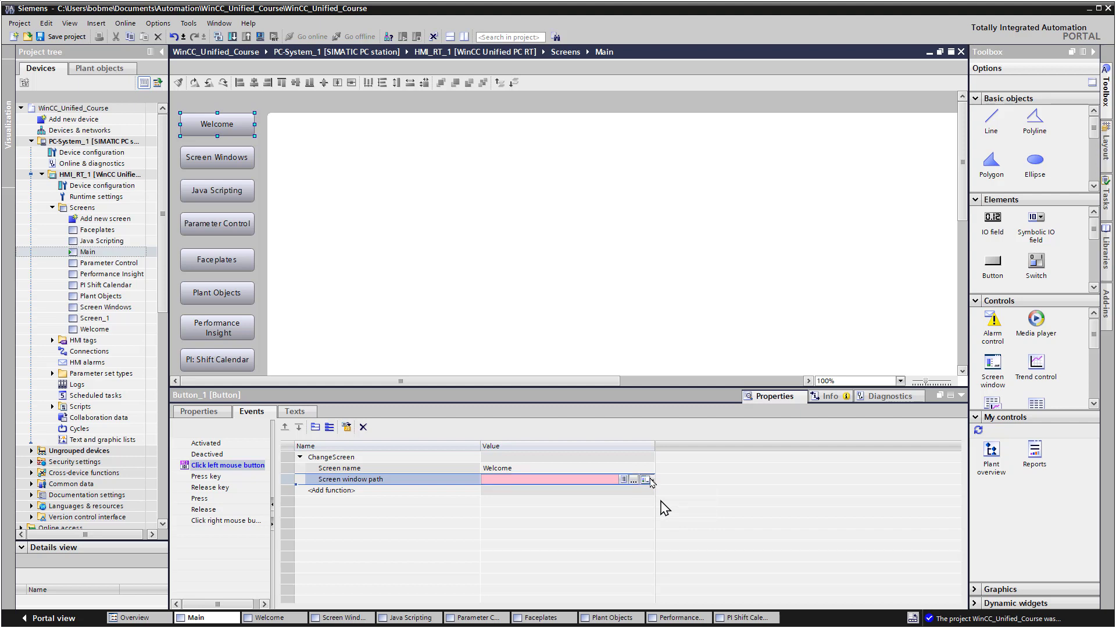
{"action": "left_click", "coordinate": [623, 481]}
{"action": "left_click", "coordinate": [544, 492]}
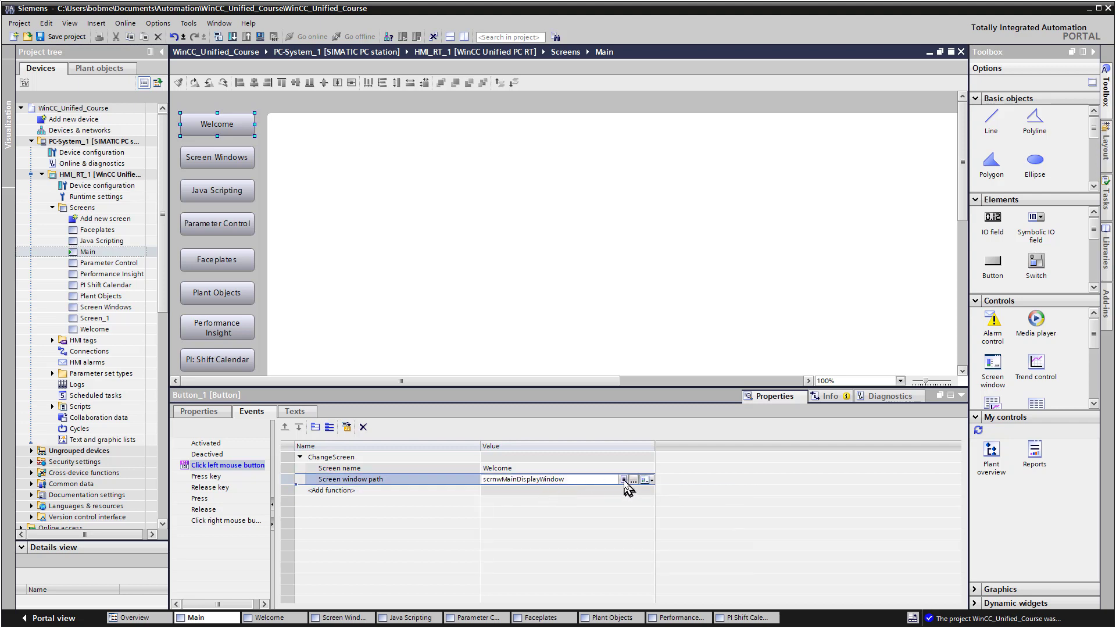
{"action": "left_click", "coordinate": [624, 481]}
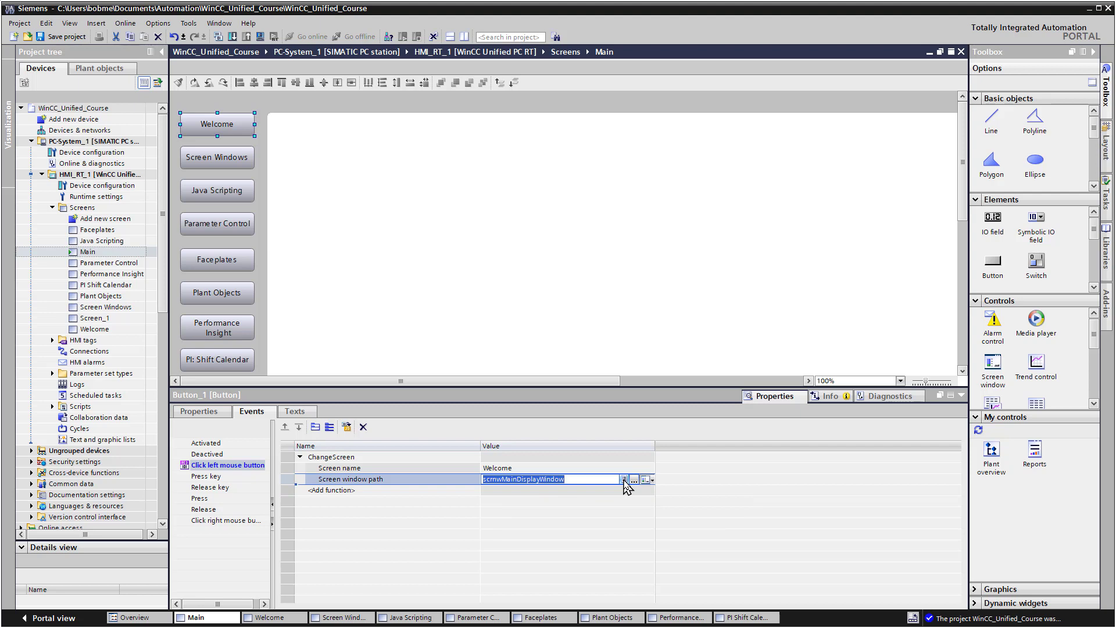
{"action": "left_click", "coordinate": [587, 479]}
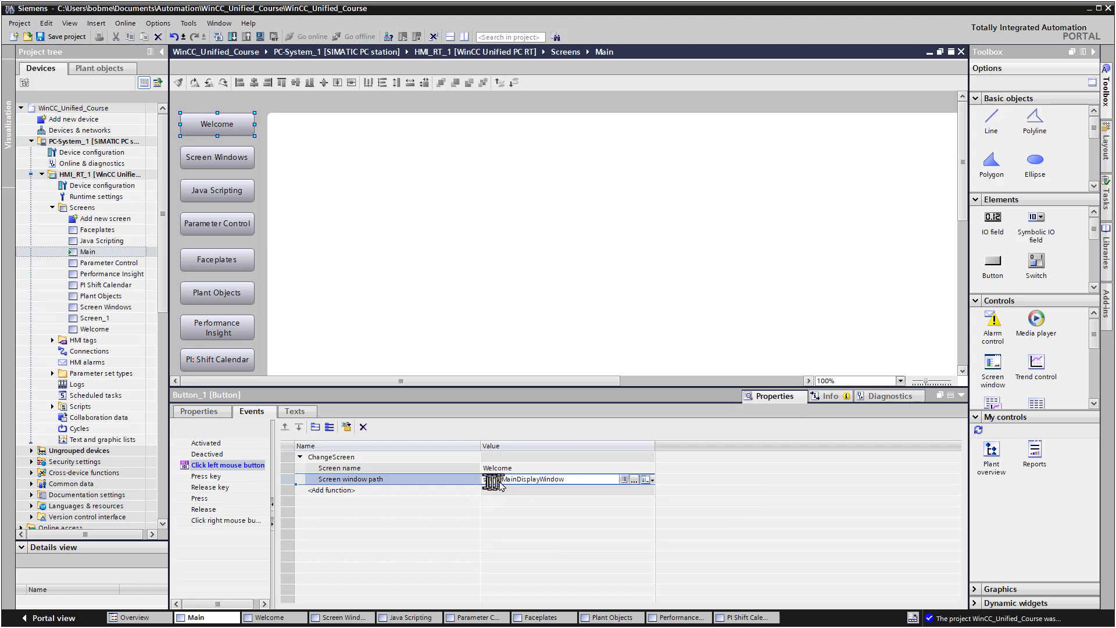
{"action": "left_click", "coordinate": [553, 493]}
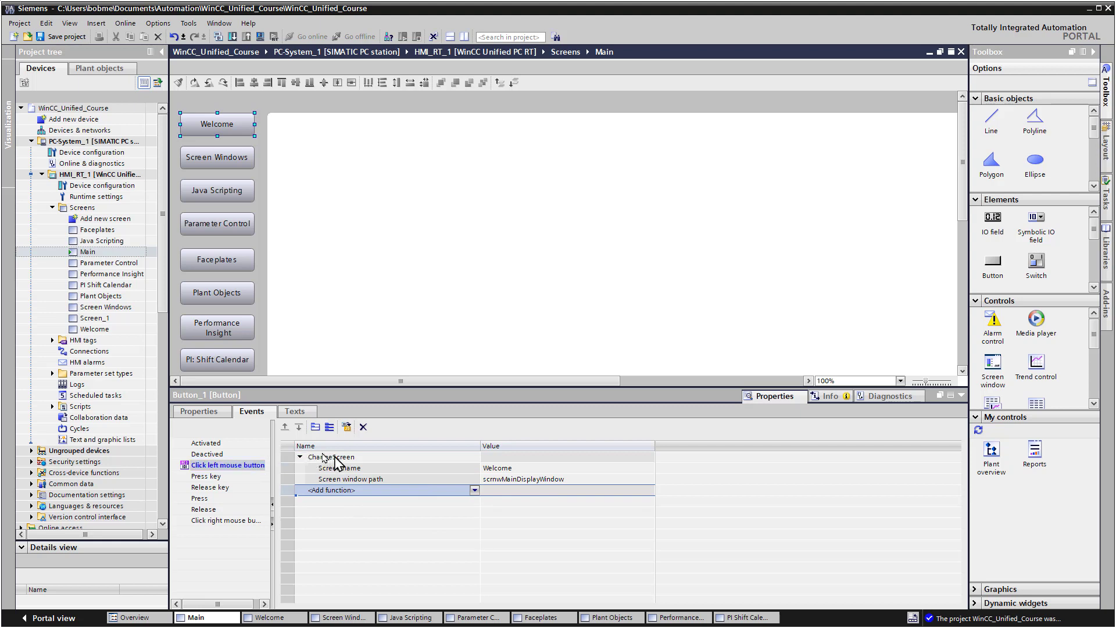
{"action": "left_click", "coordinate": [507, 469]}
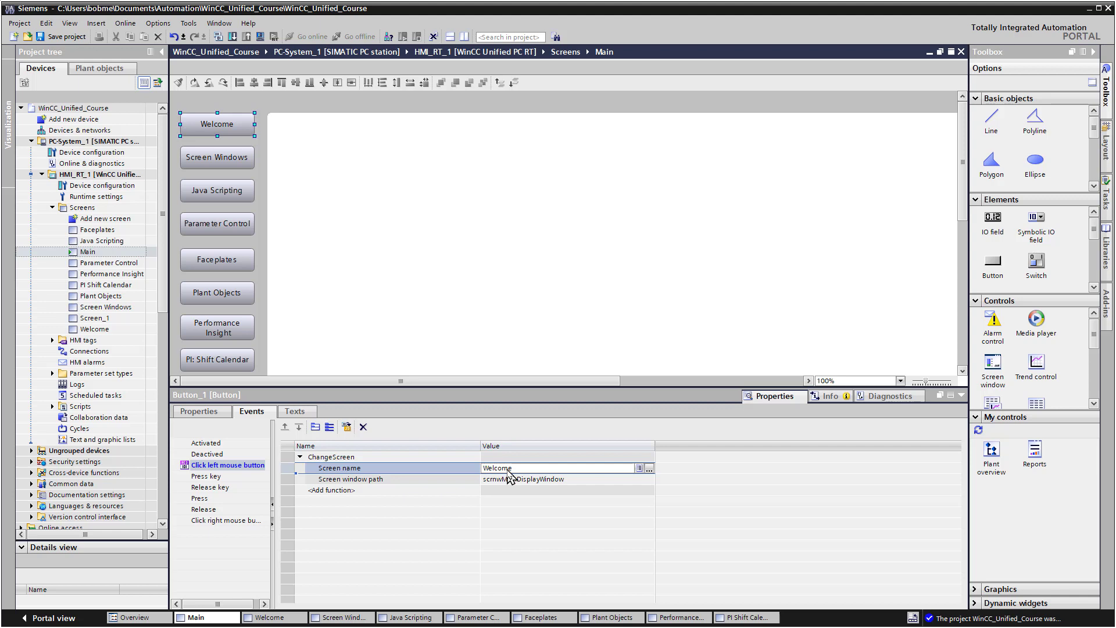
{"action": "left_click", "coordinate": [515, 480]}
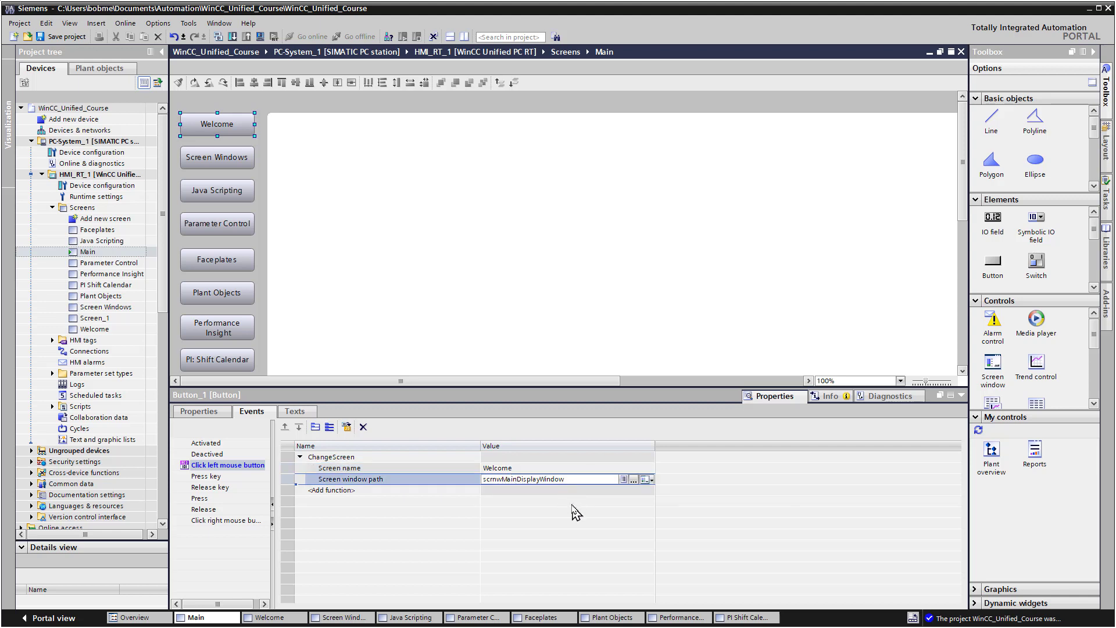
Save the project, then add ChangeScreen to the Screen Windows button's left-click event.
{"action": "left_click", "coordinate": [58, 38]}
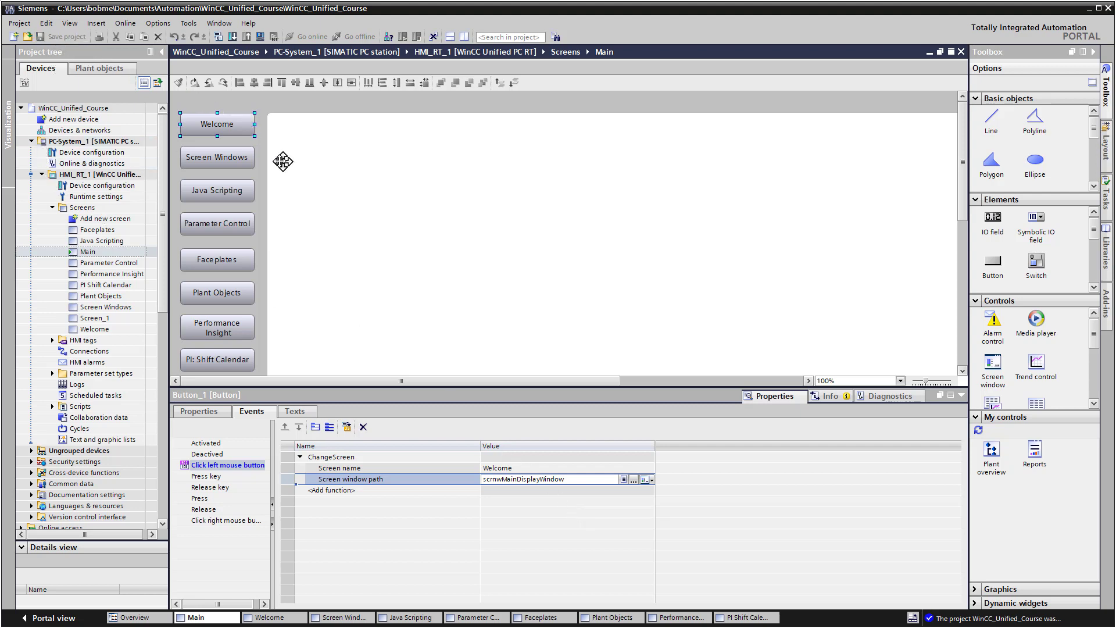
{"action": "left_click", "coordinate": [221, 159]}
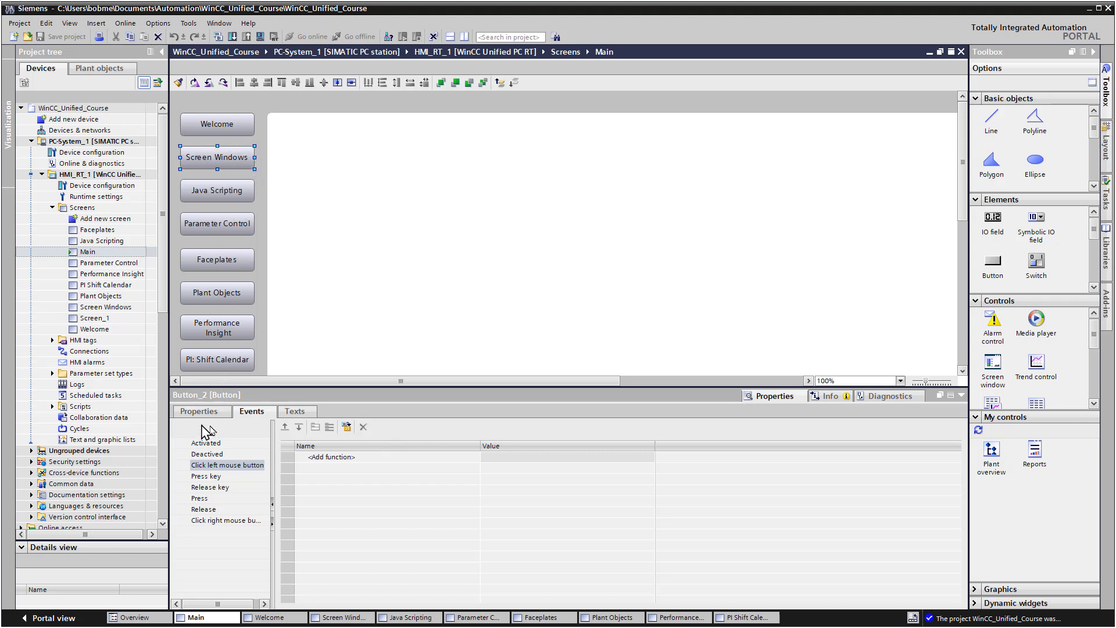
{"action": "left_click", "coordinate": [332, 459]}
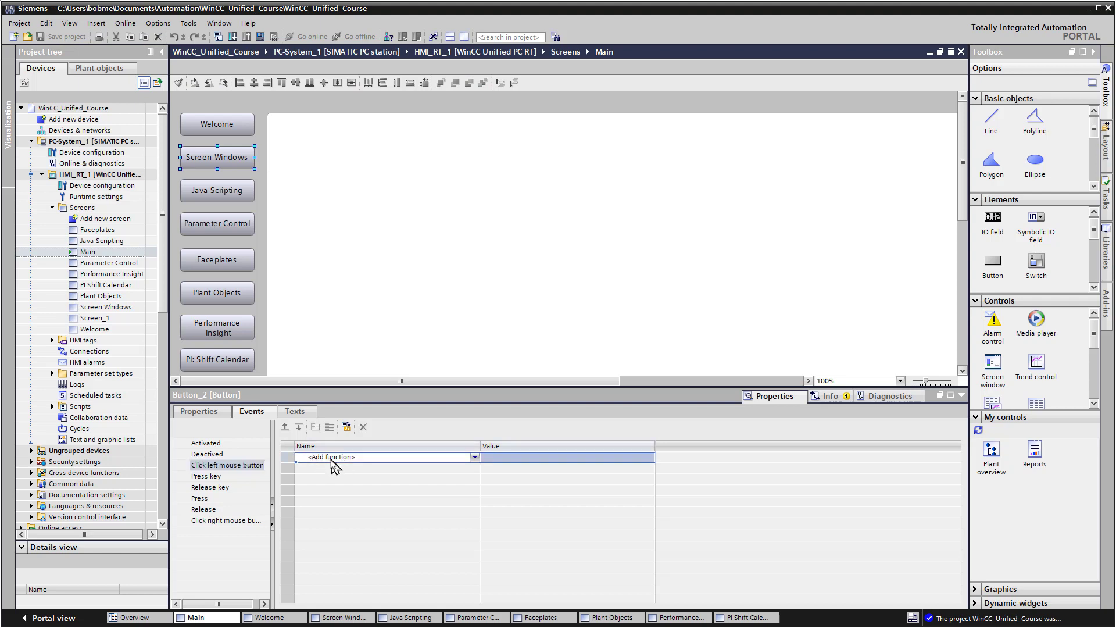
{"action": "left_click", "coordinate": [475, 457]}
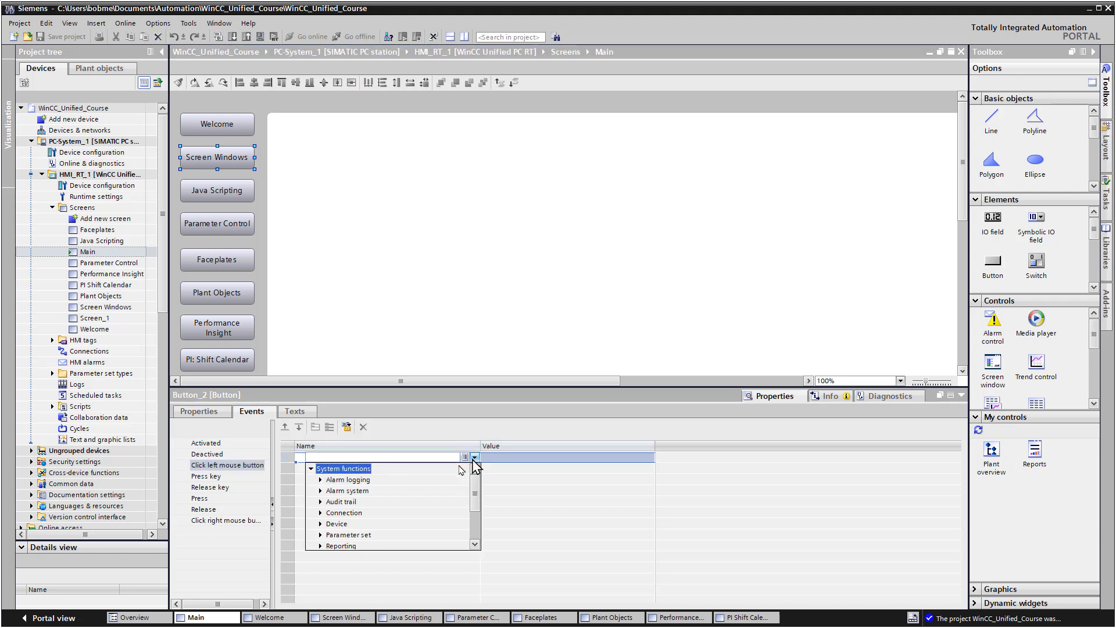
{"action": "scroll", "coordinate": [418, 500], "scroll_direction": "down", "scroll_amount": 3}
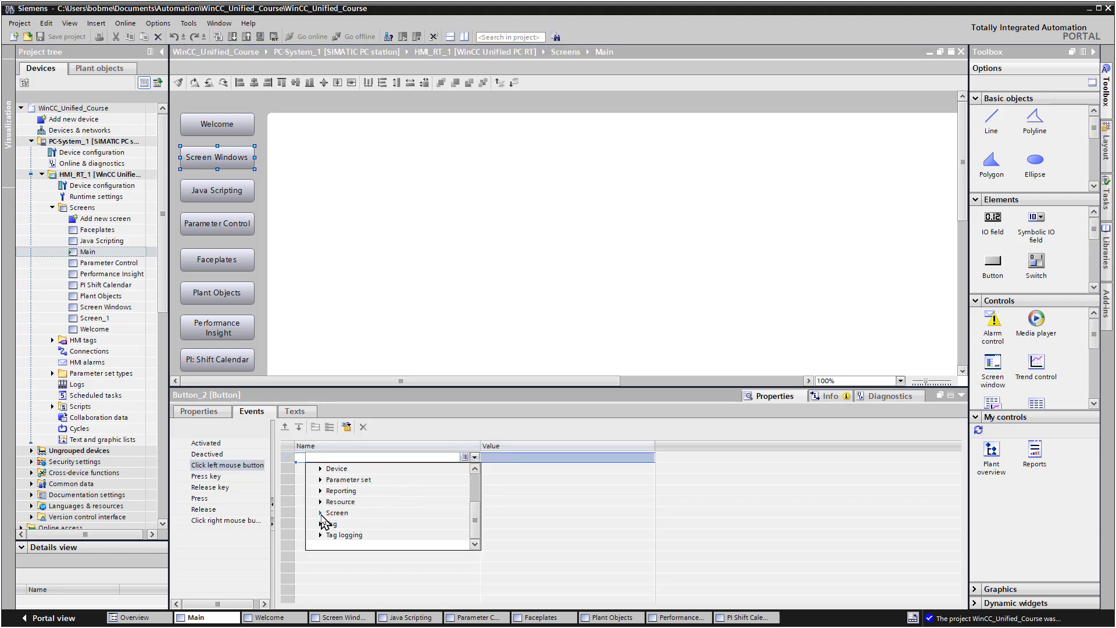
{"action": "left_click", "coordinate": [321, 523]}
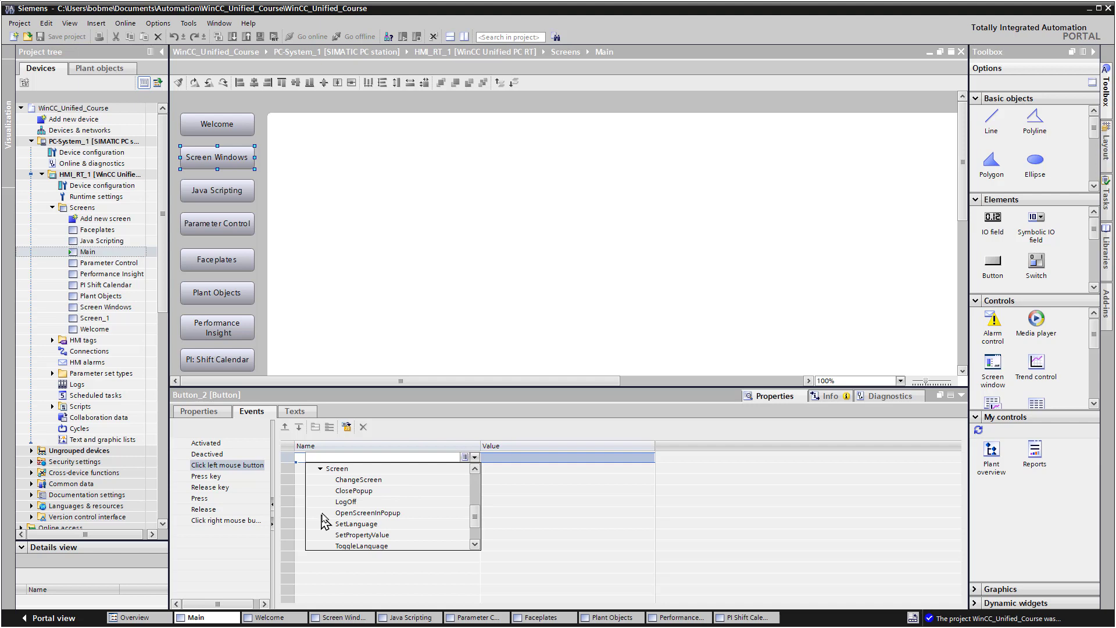
{"action": "left_click", "coordinate": [351, 480]}
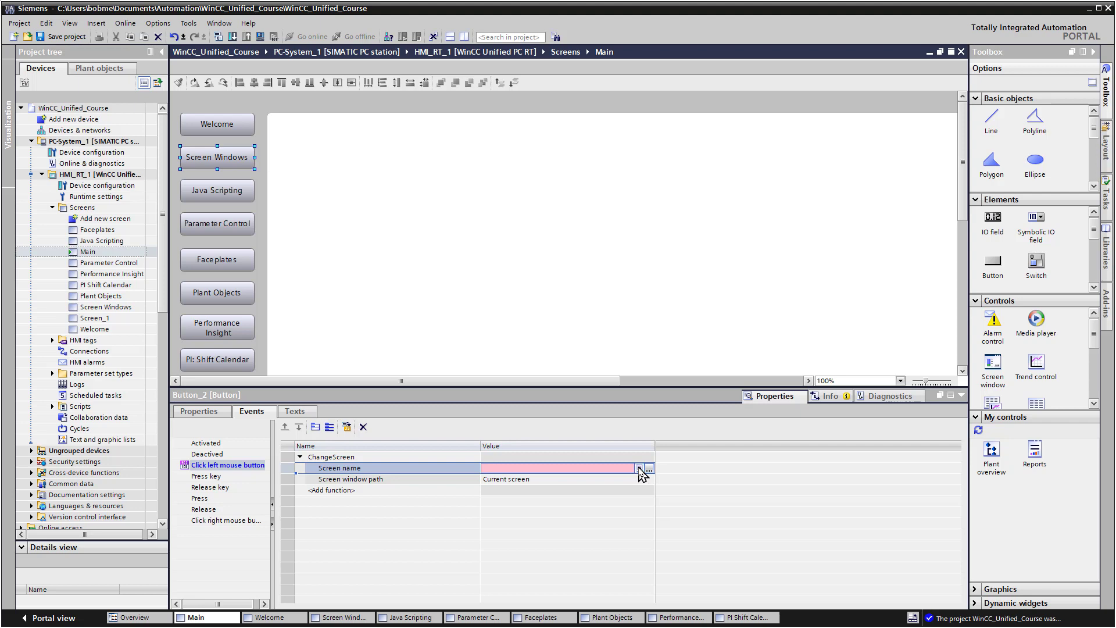
Set Screen name to Screen Windows and Screen window path to scrnwMainDisplayWindow, then save.
{"action": "left_click", "coordinate": [640, 469]}
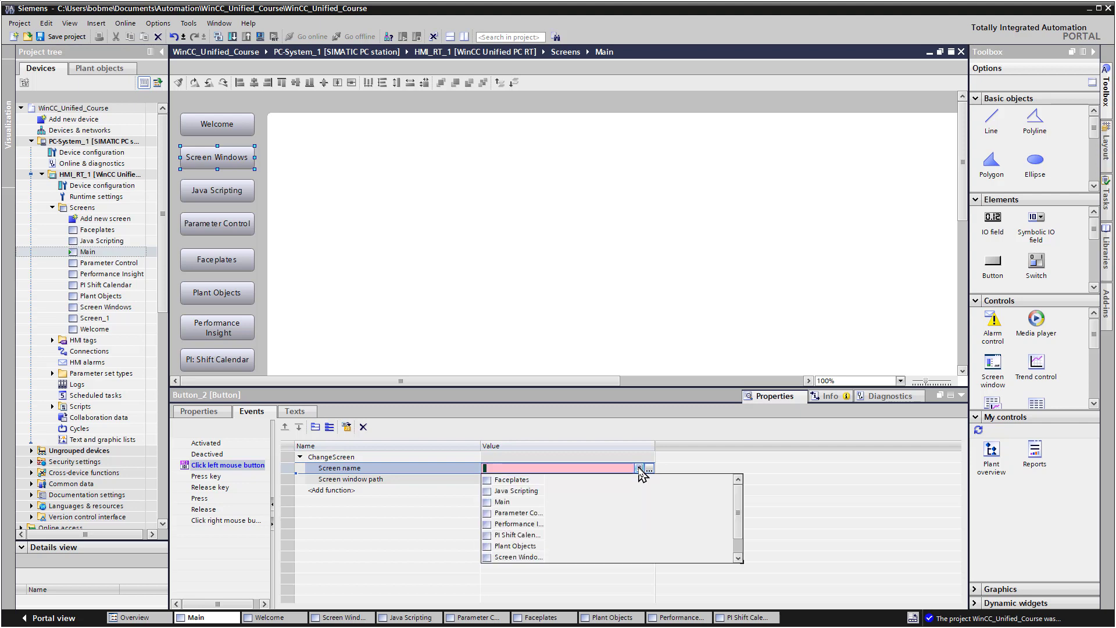
{"action": "left_click", "coordinate": [516, 557]}
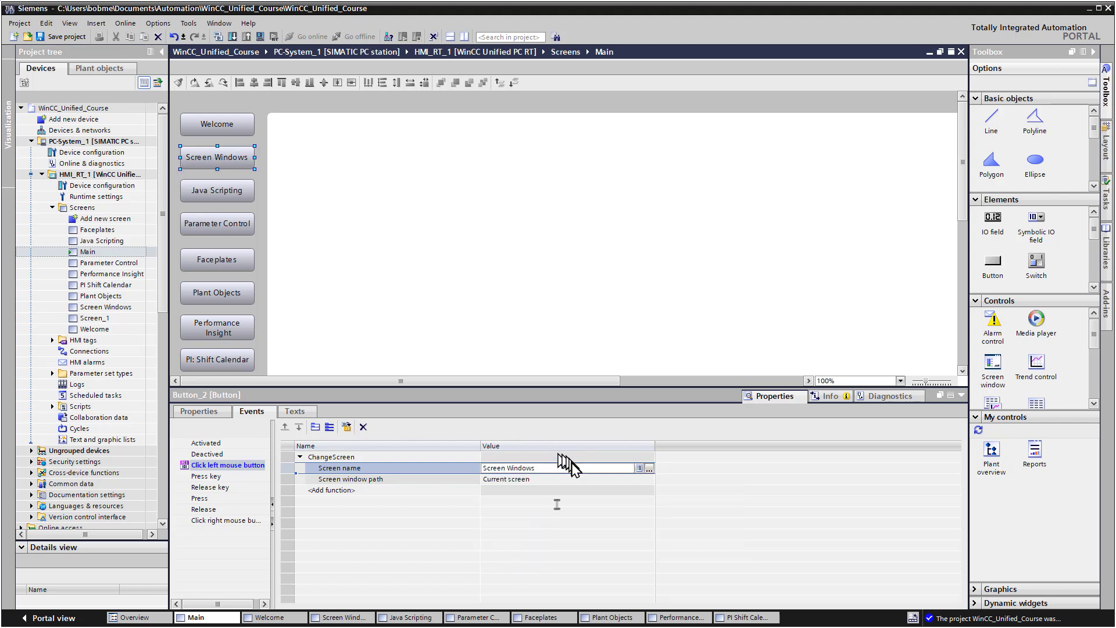
{"action": "left_click", "coordinate": [580, 479]}
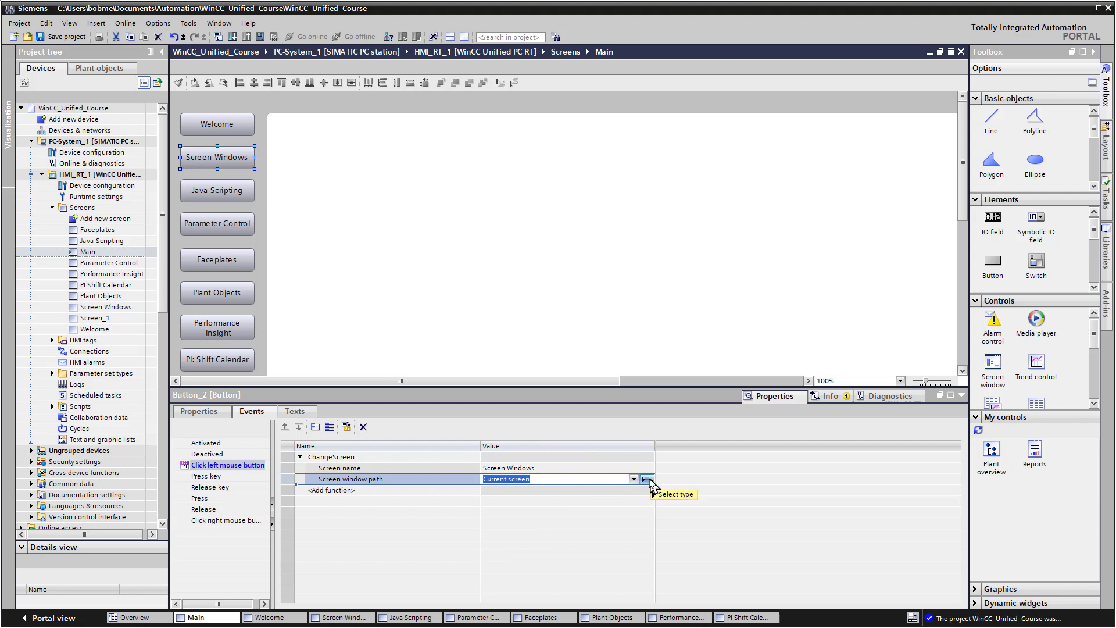
{"action": "left_click", "coordinate": [647, 480]}
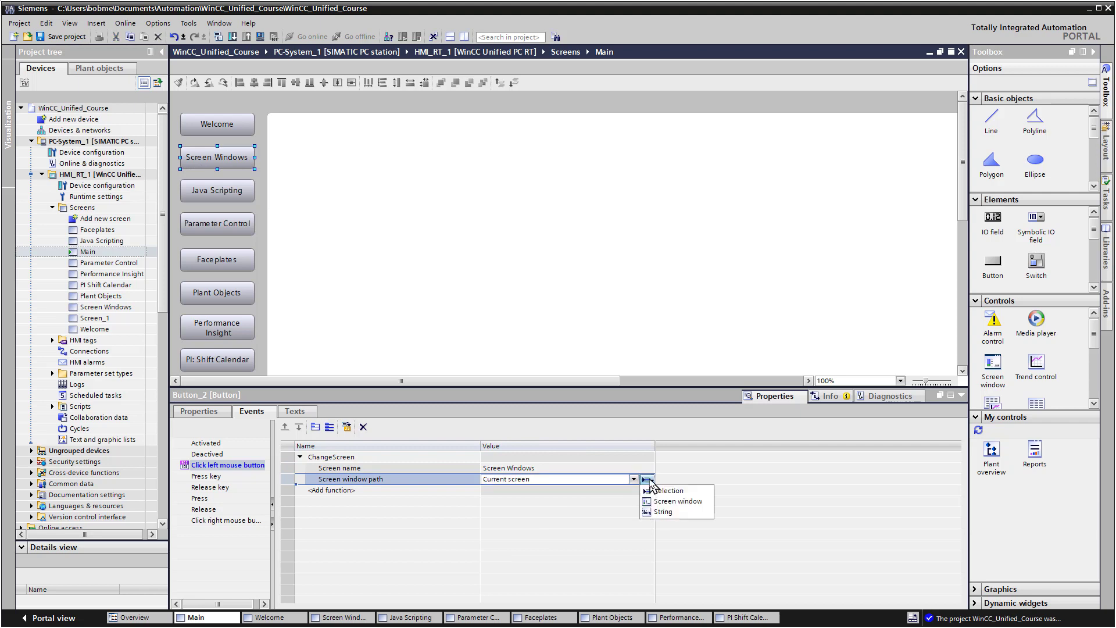
{"action": "left_click", "coordinate": [674, 501]}
{"action": "left_click", "coordinate": [628, 481]}
{"action": "left_click", "coordinate": [593, 493]}
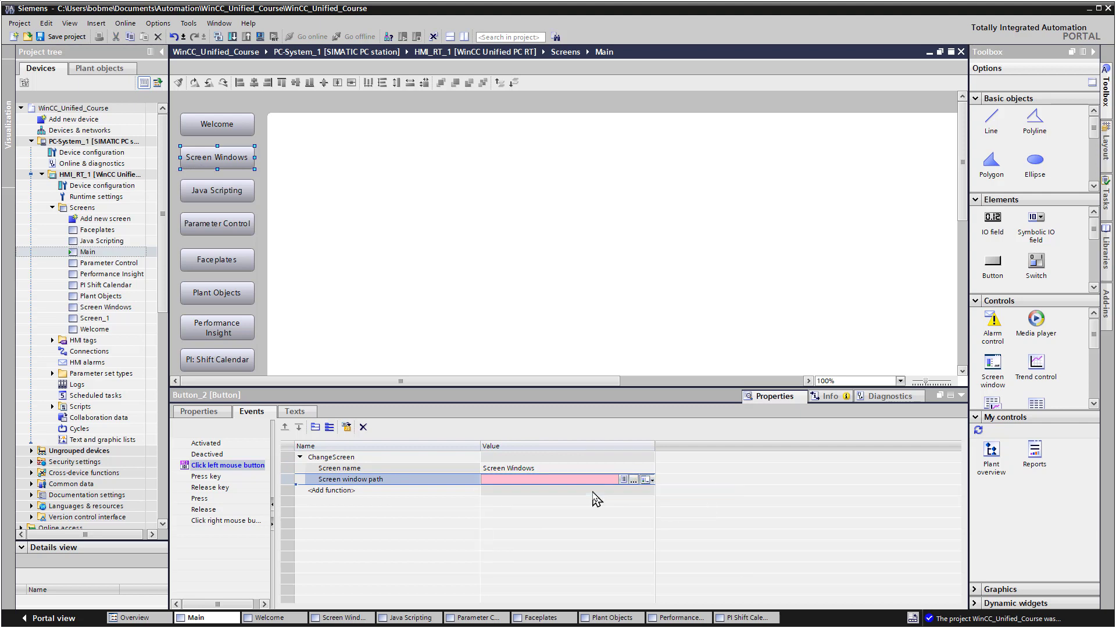
{"action": "left_click", "coordinate": [62, 37]}
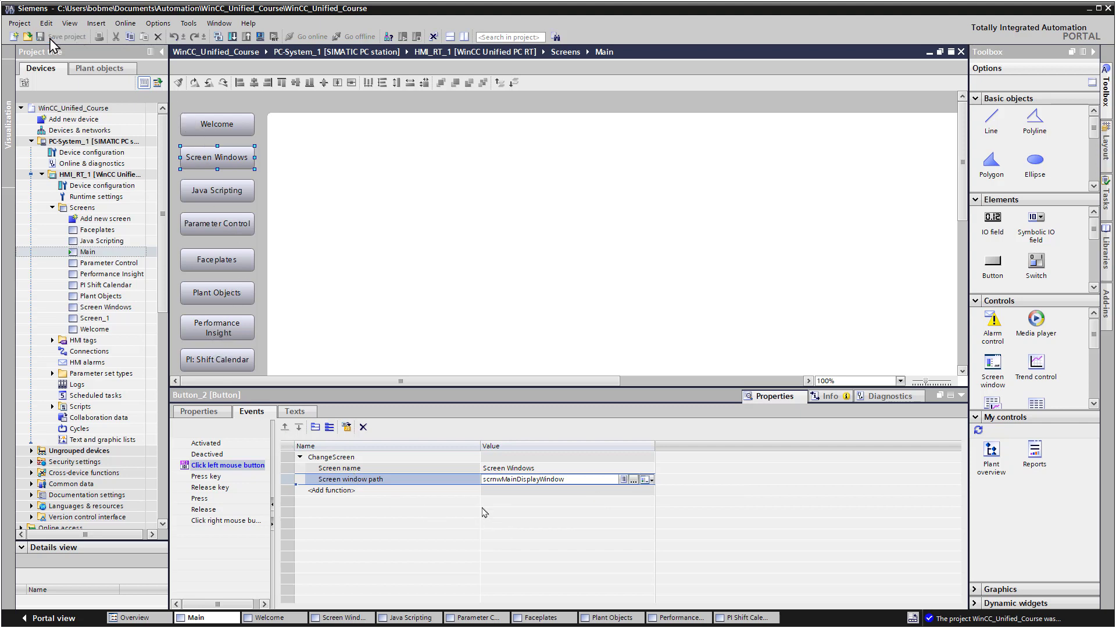
Start a Download to device > Software (only changes) for HMI_RT_1.
{"action": "left_click", "coordinate": [81, 175]}
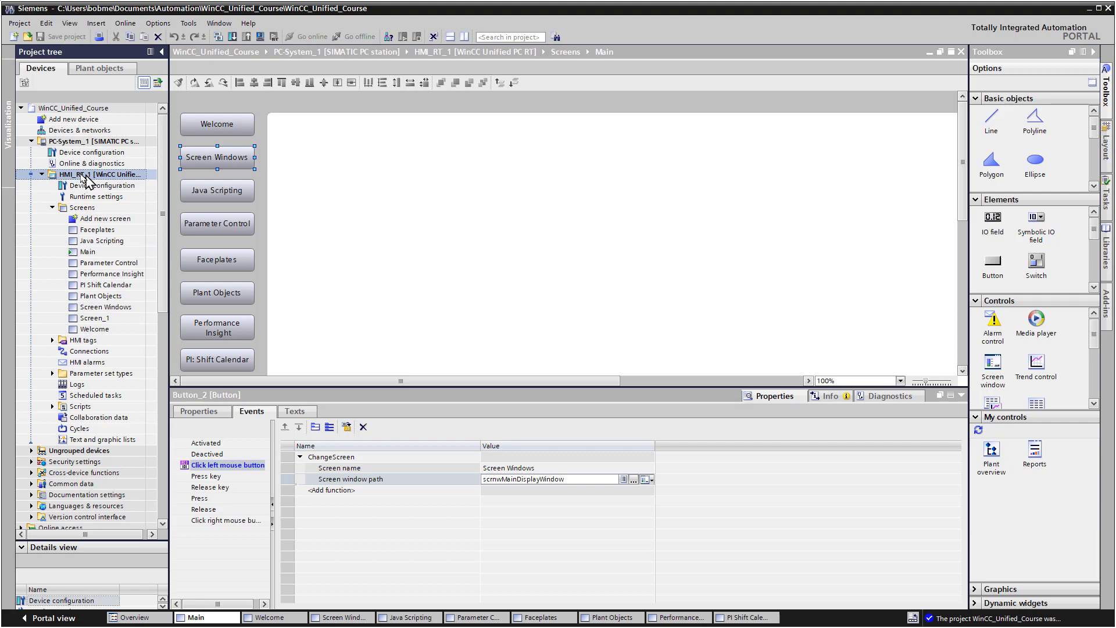
{"action": "right_click", "coordinate": [83, 176]}
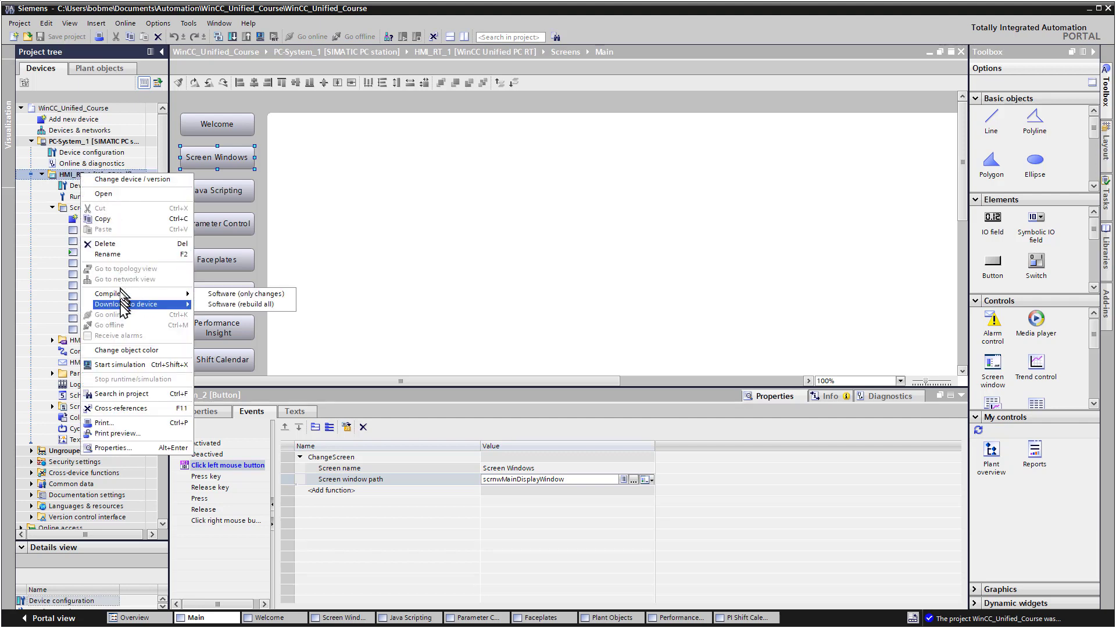
{"action": "mouse_move", "coordinate": [127, 305]}
{"action": "left_click", "coordinate": [233, 304]}
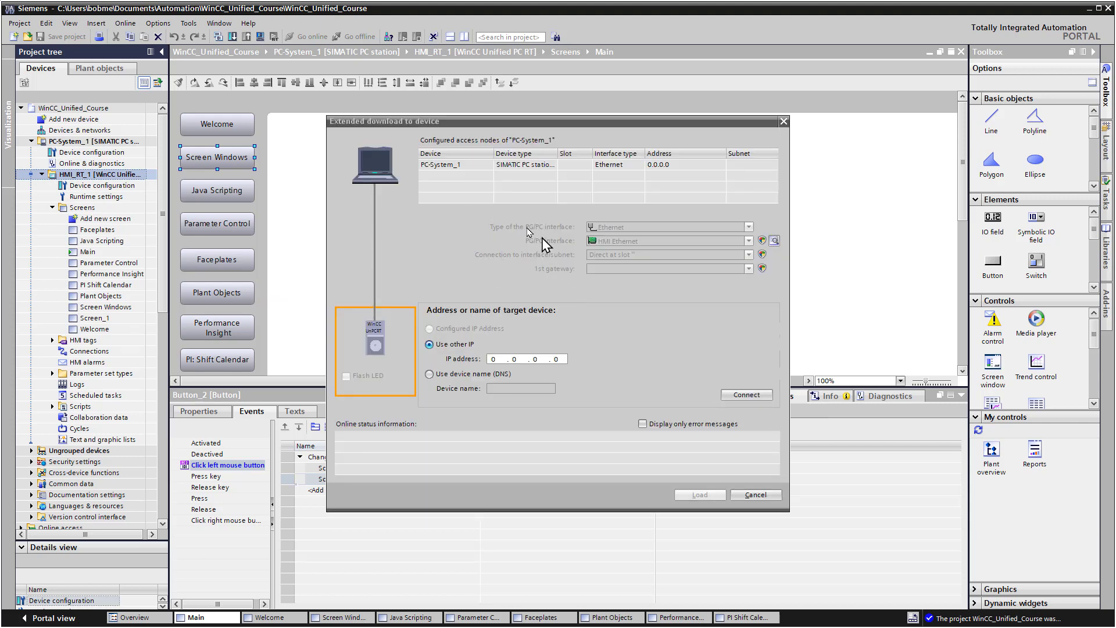
Connect to the target PC using its DNS device name and continue to Load.
{"action": "left_click", "coordinate": [491, 375]}
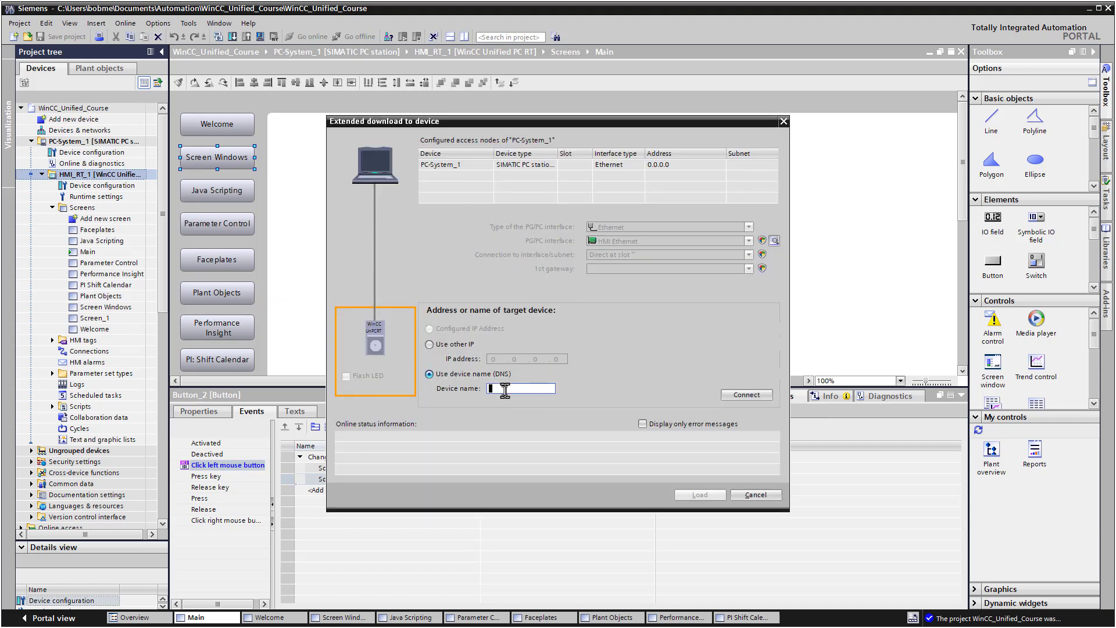
{"action": "type", "text": "BobsDev-SB2"}
{"action": "left_click", "coordinate": [746, 394]}
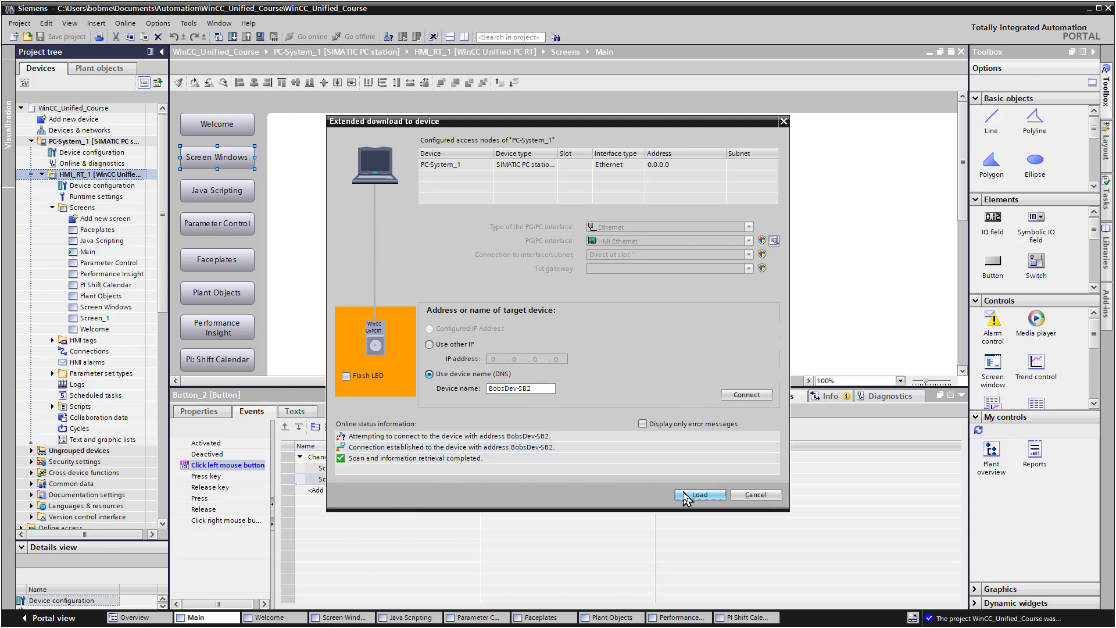
{"action": "left_click", "coordinate": [684, 493]}
Set Load Runtime to Full download and Runtime start to Start runtime, load, and close the results.
{"action": "left_click", "coordinate": [756, 290]}
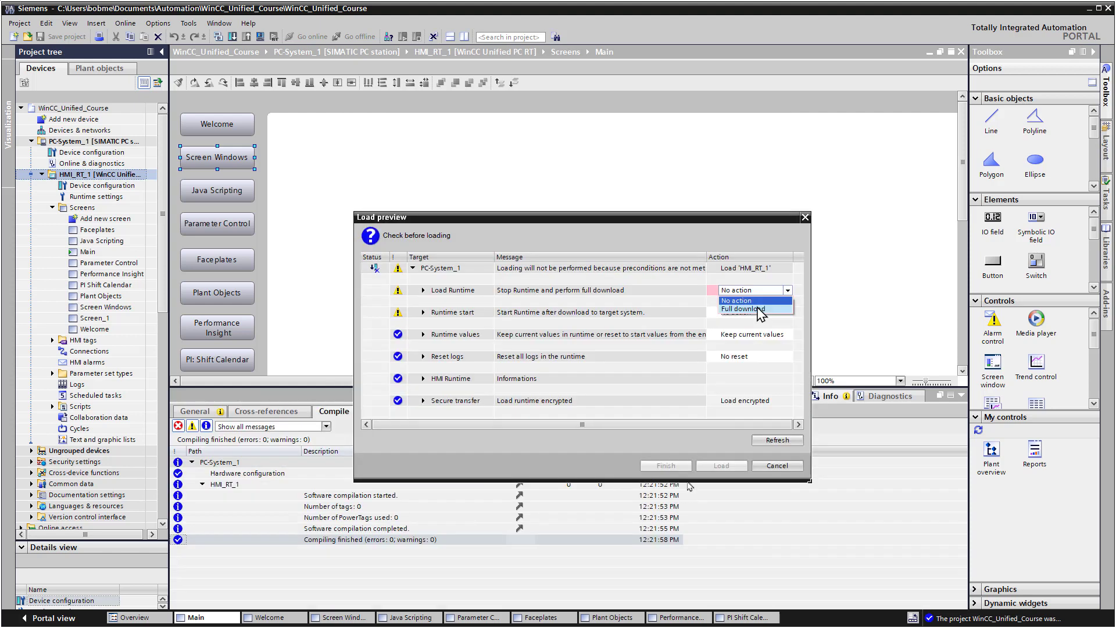
{"action": "left_click", "coordinate": [750, 308]}
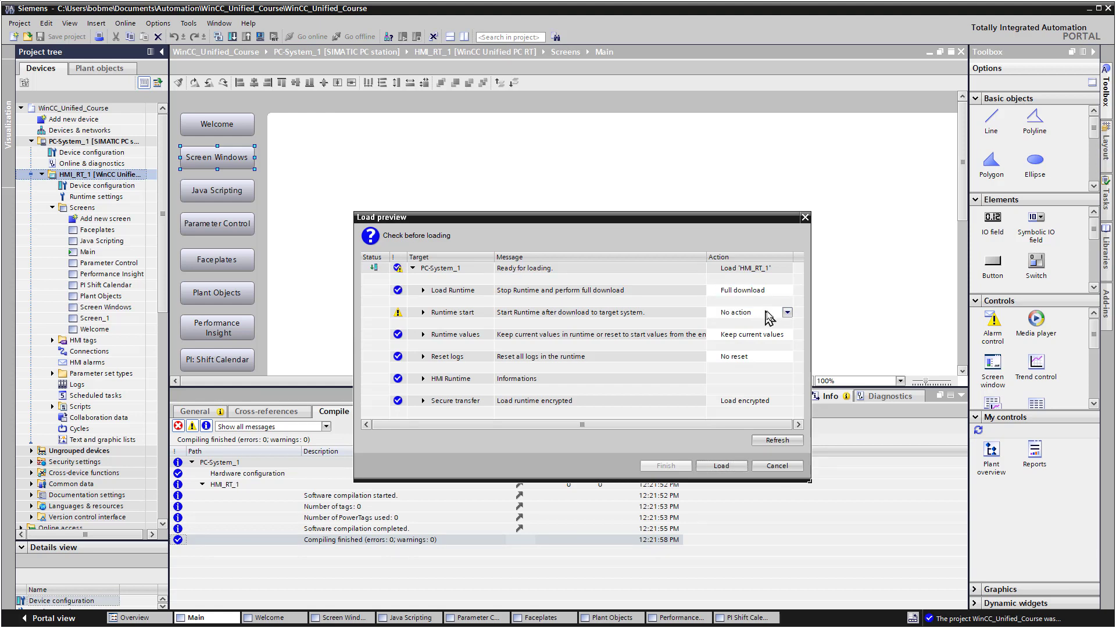
{"action": "left_click", "coordinate": [782, 313]}
{"action": "left_click", "coordinate": [789, 312]}
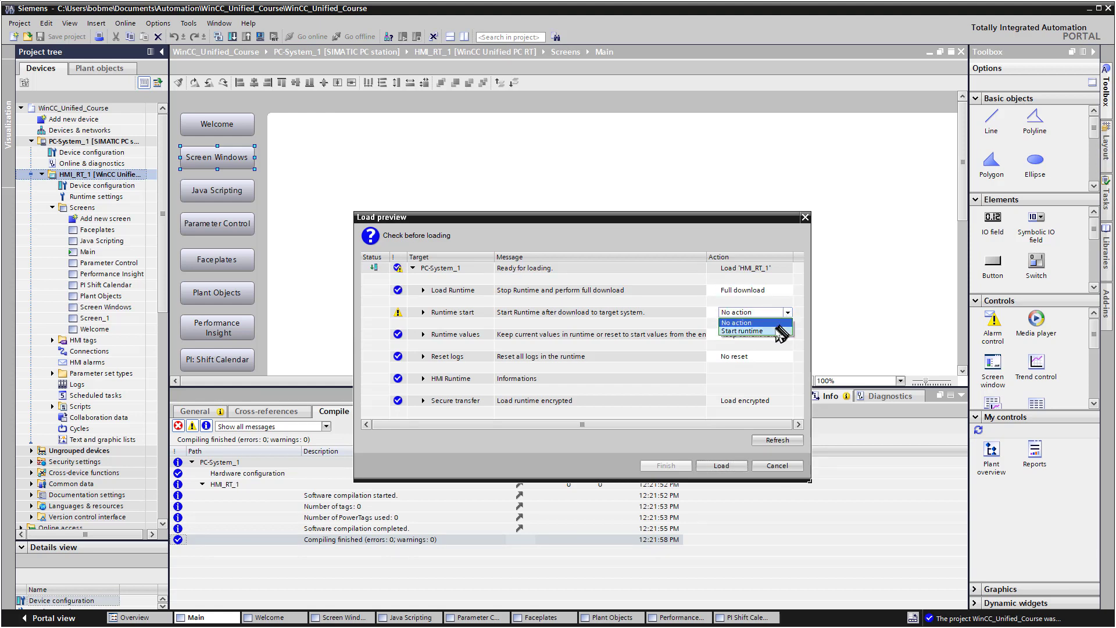
{"action": "left_click", "coordinate": [756, 331]}
{"action": "left_click", "coordinate": [716, 467]}
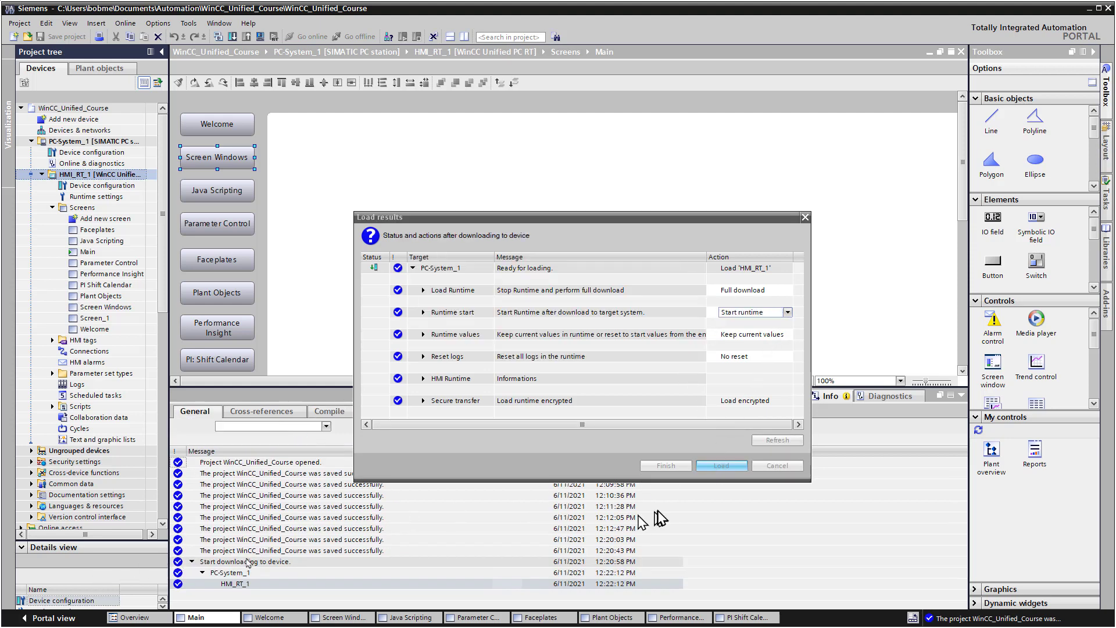
{"action": "key", "text": "Return"}
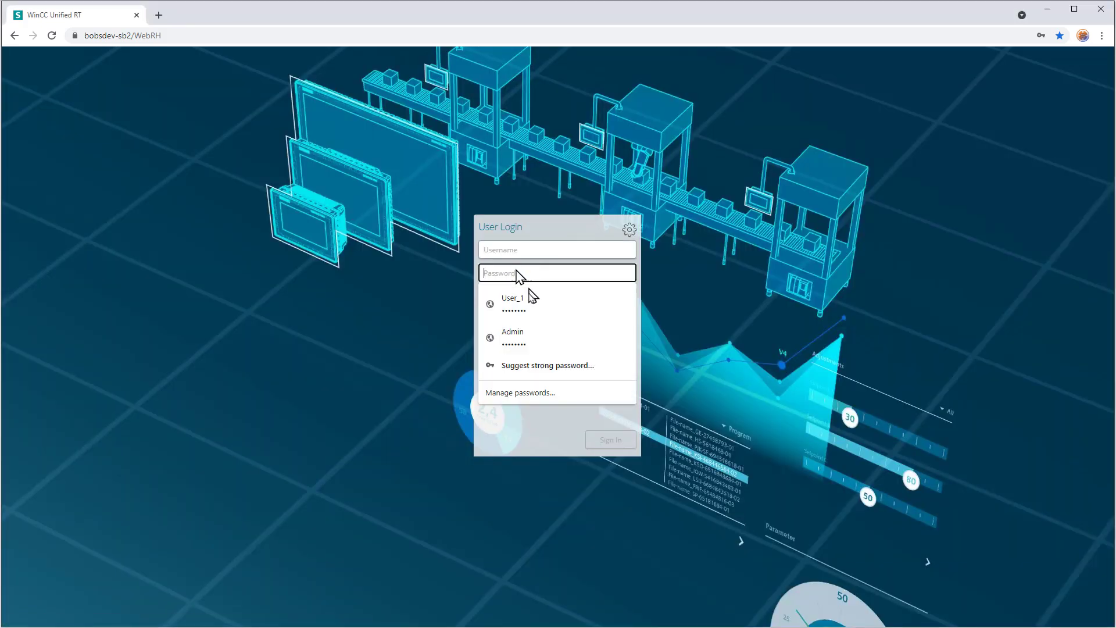
Sign in with the saved user, then switch to Screen Windows, back to Welcome, and Screen Windows again.
{"action": "left_click", "coordinate": [525, 292]}
{"action": "left_click", "coordinate": [615, 443]}
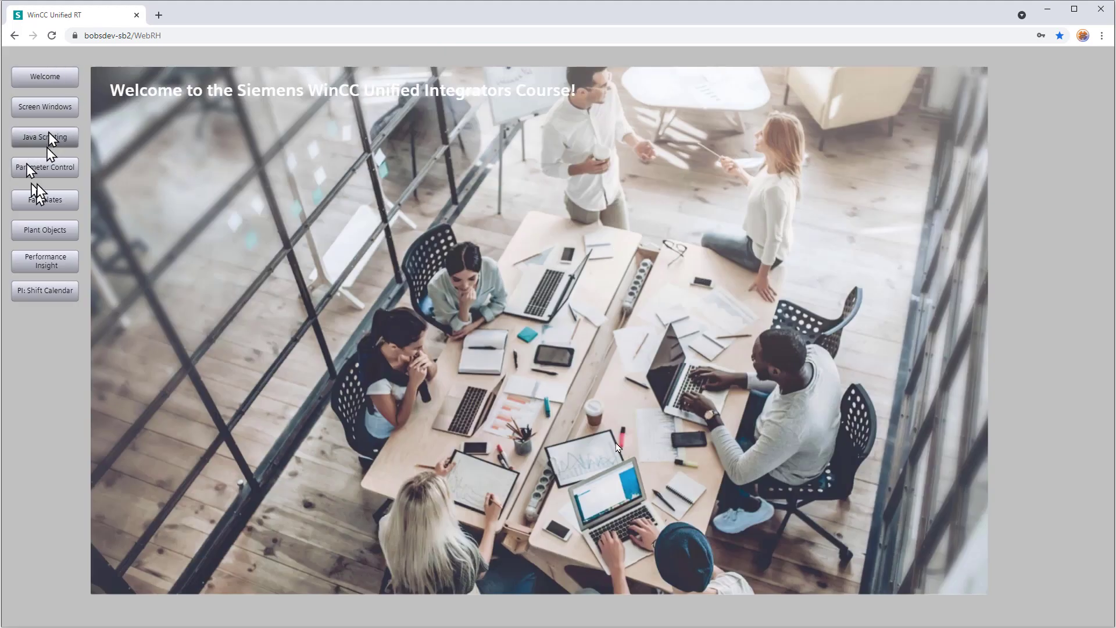
{"action": "left_click", "coordinate": [60, 117]}
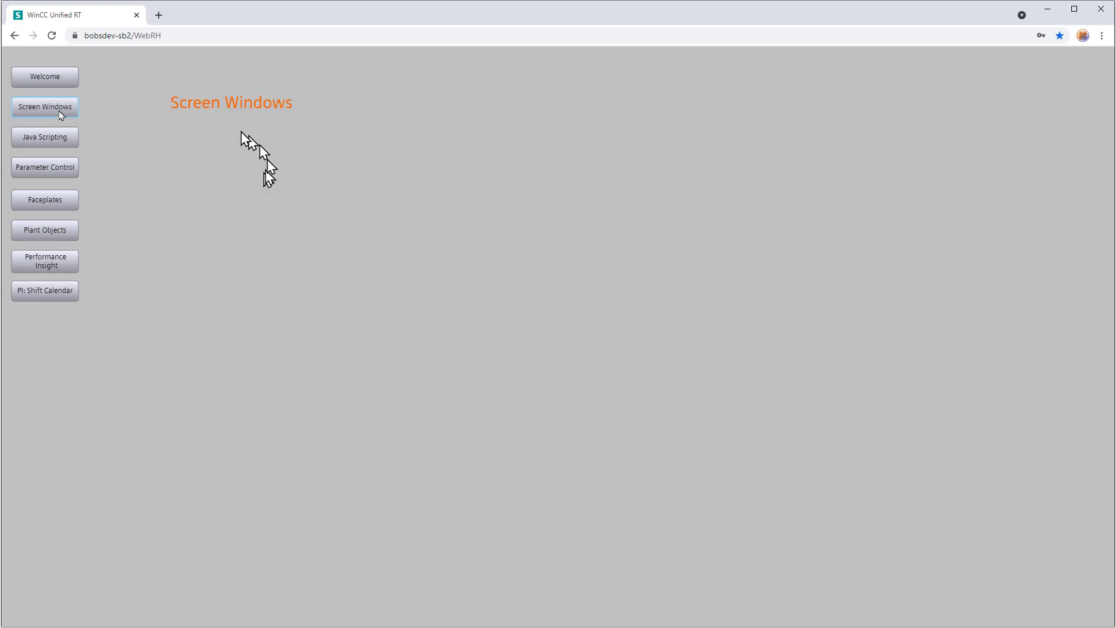
{"action": "left_click", "coordinate": [55, 81]}
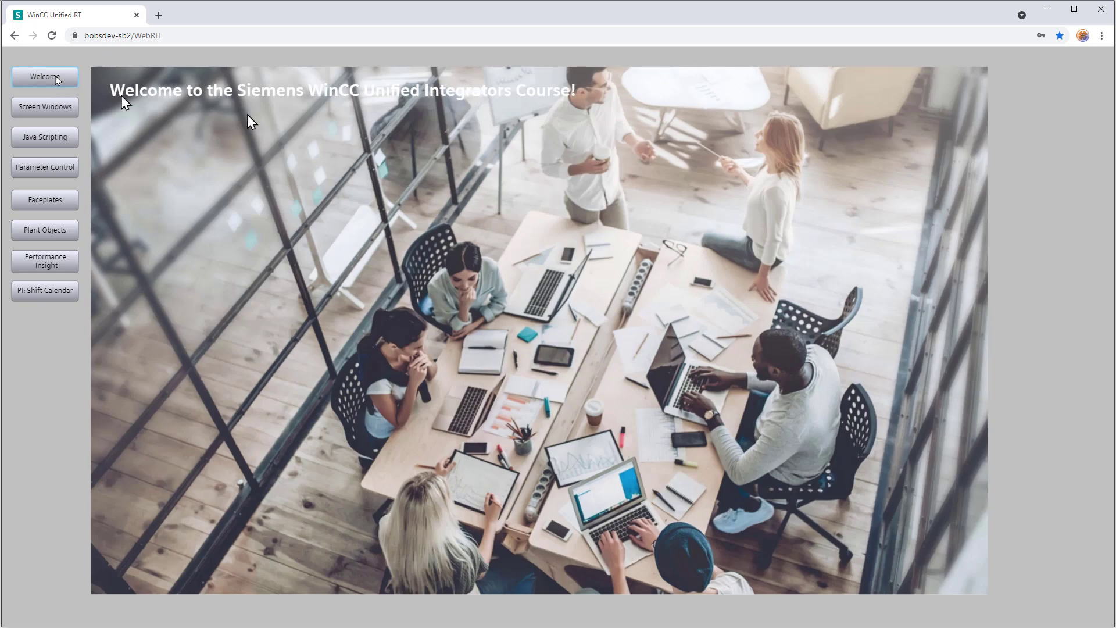
{"action": "left_click", "coordinate": [29, 109]}
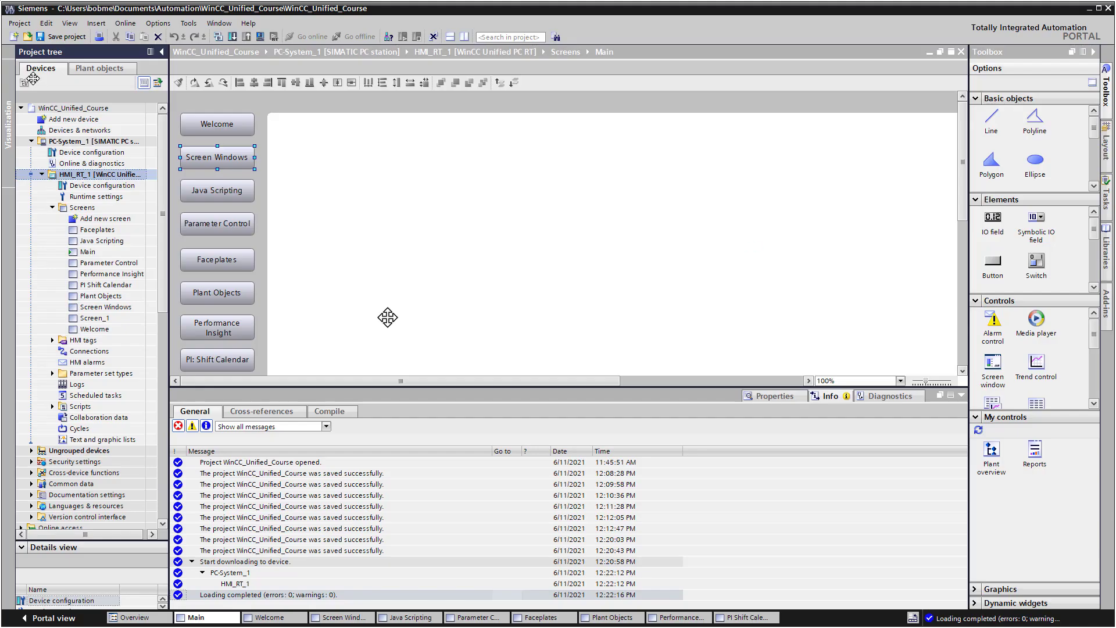
{"action": "left_click", "coordinate": [240, 191]}
{"action": "left_click", "coordinate": [236, 221]}
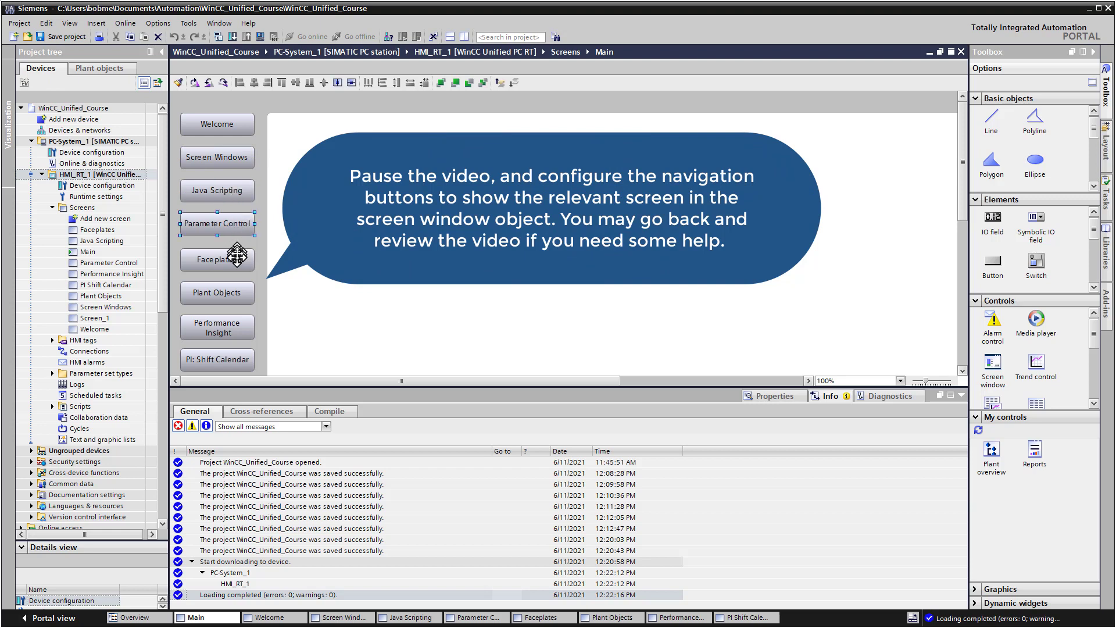
{"action": "left_click", "coordinate": [247, 293]}
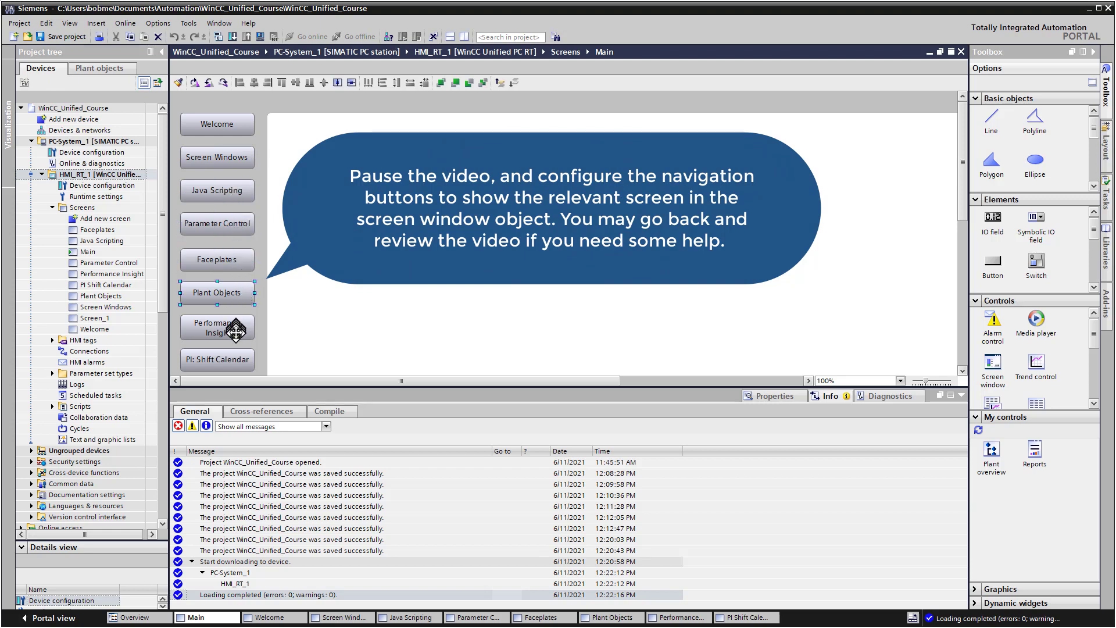
{"action": "left_click", "coordinate": [236, 360]}
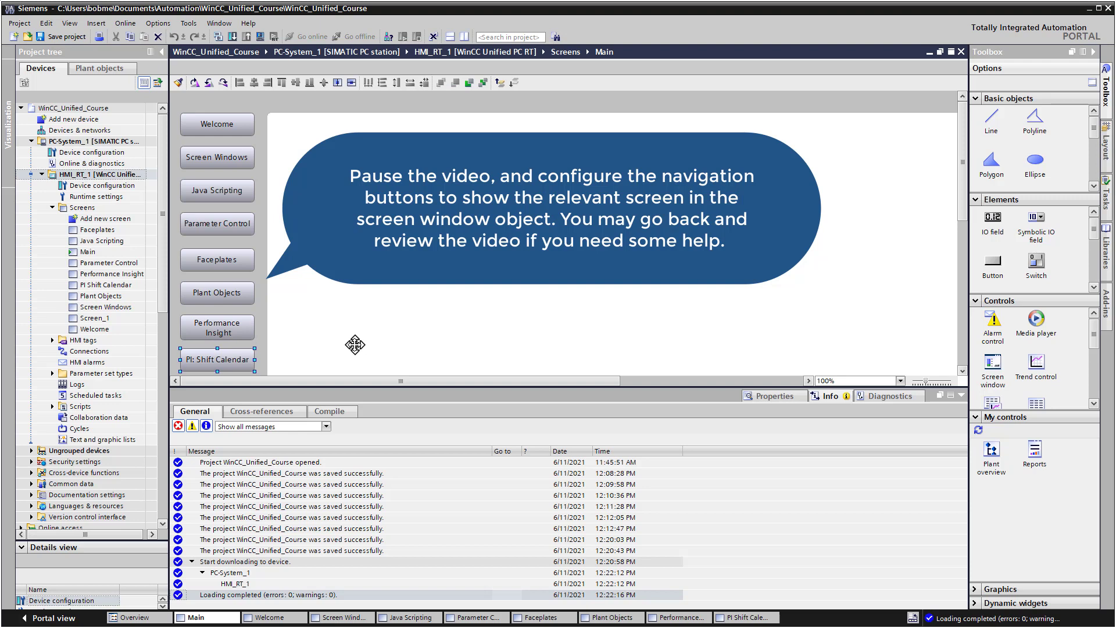